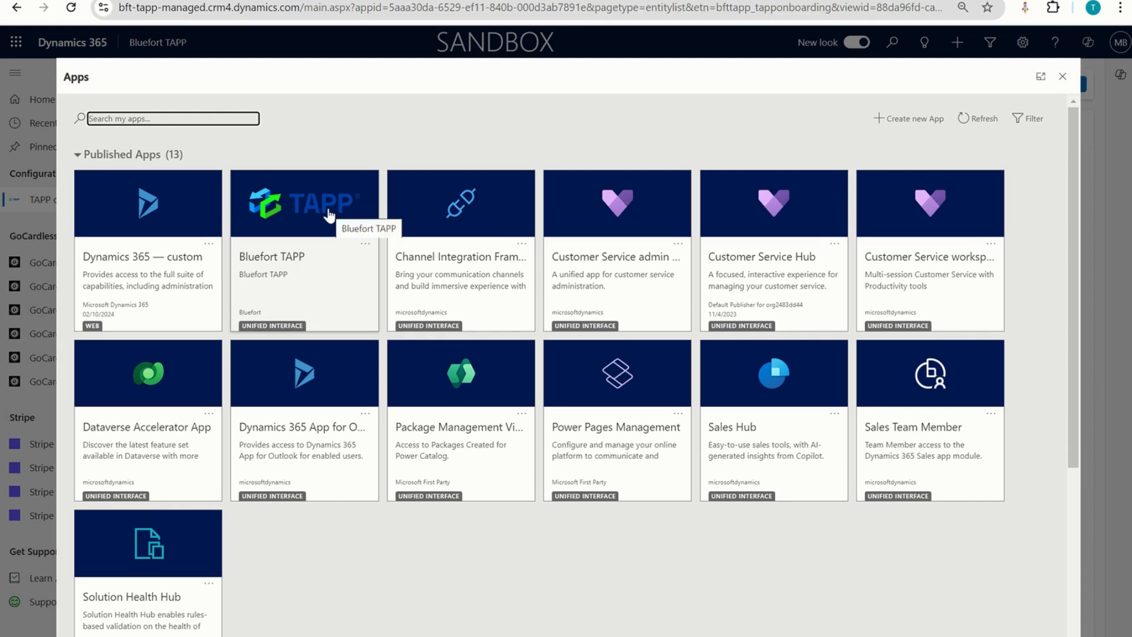
- Open the Bluefort TAPP app and start a new TAPP onboarding record
{"action": "left_click", "coordinate": [354, 263]}
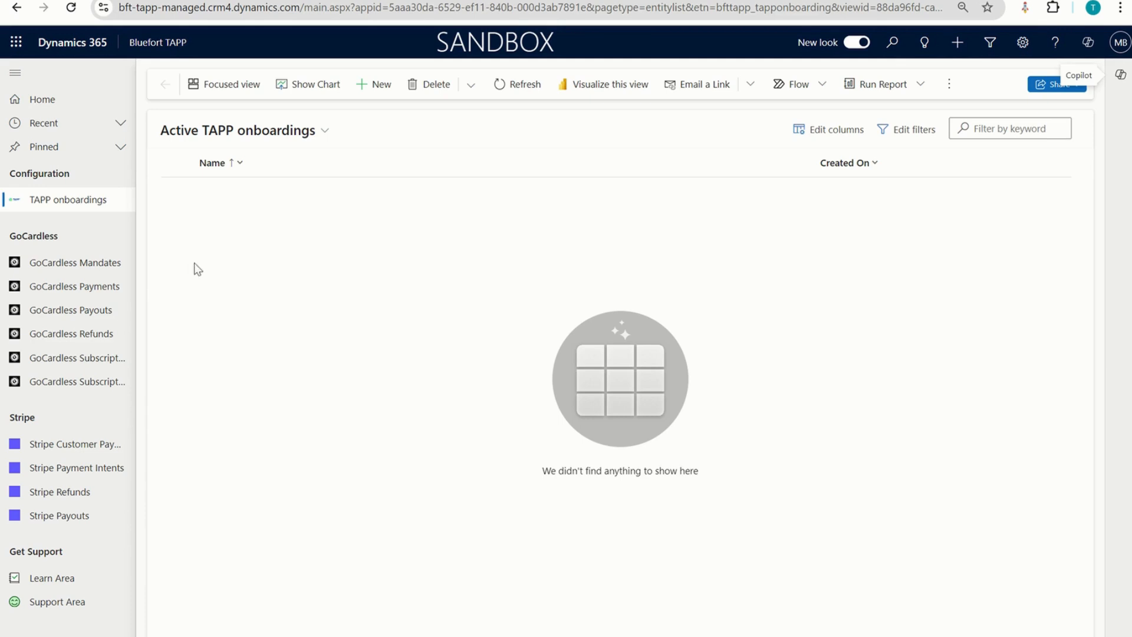
{"action": "left_click", "coordinate": [55, 204]}
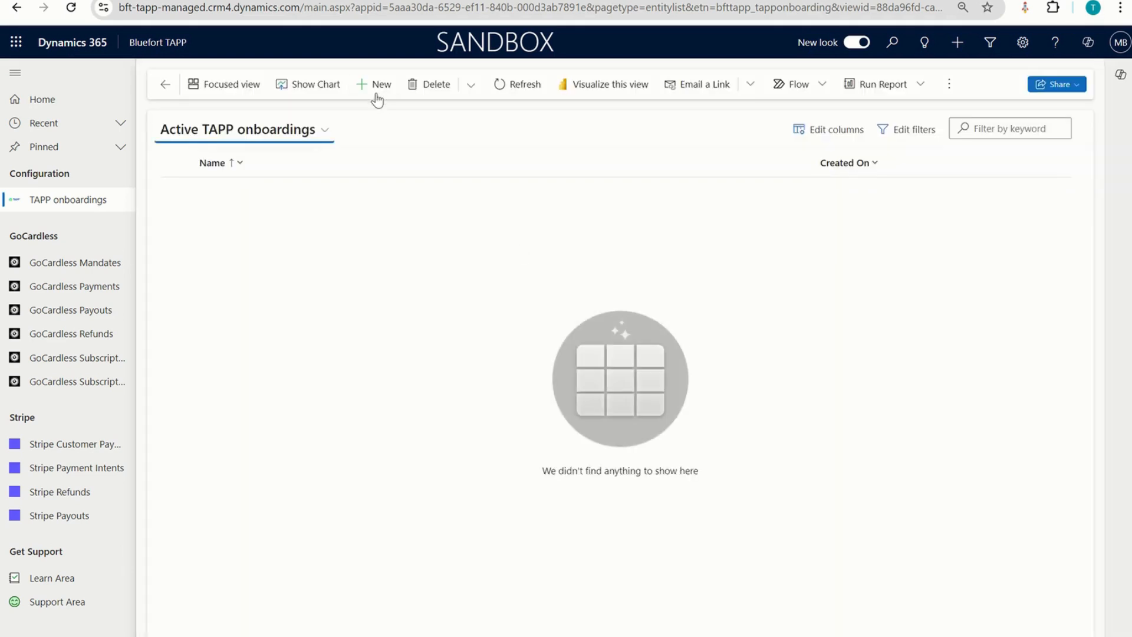
{"action": "left_click", "coordinate": [376, 95]}
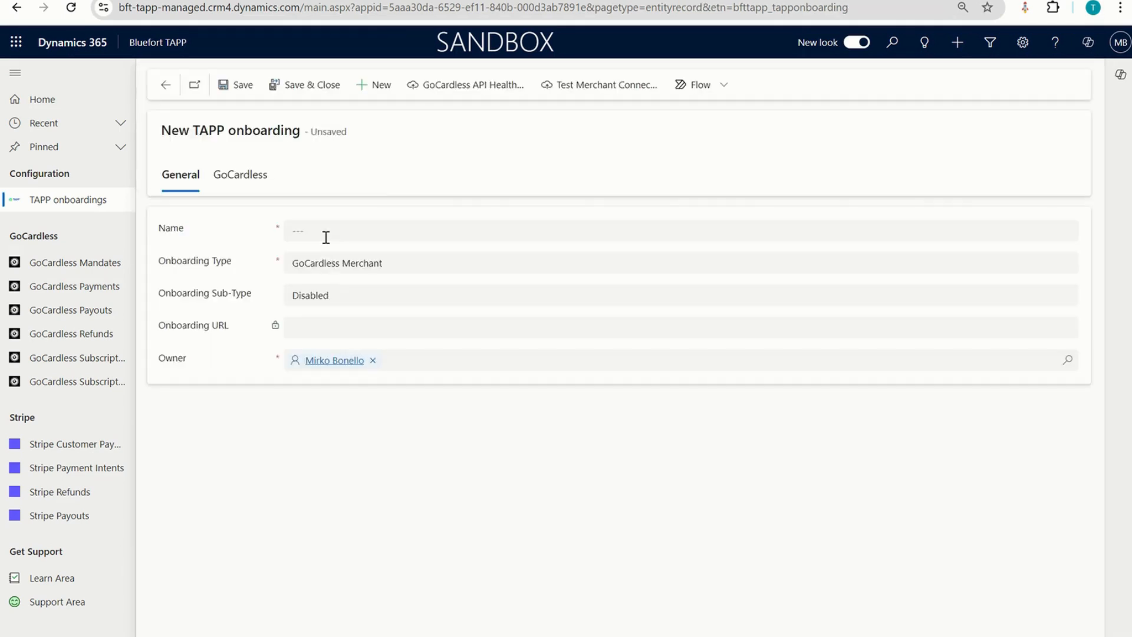
- Name the onboarding record "GoCardless Sandbox Merchant" and set its Onboarding Sub-Type to Sandbox
{"action": "left_click", "coordinate": [326, 236]}
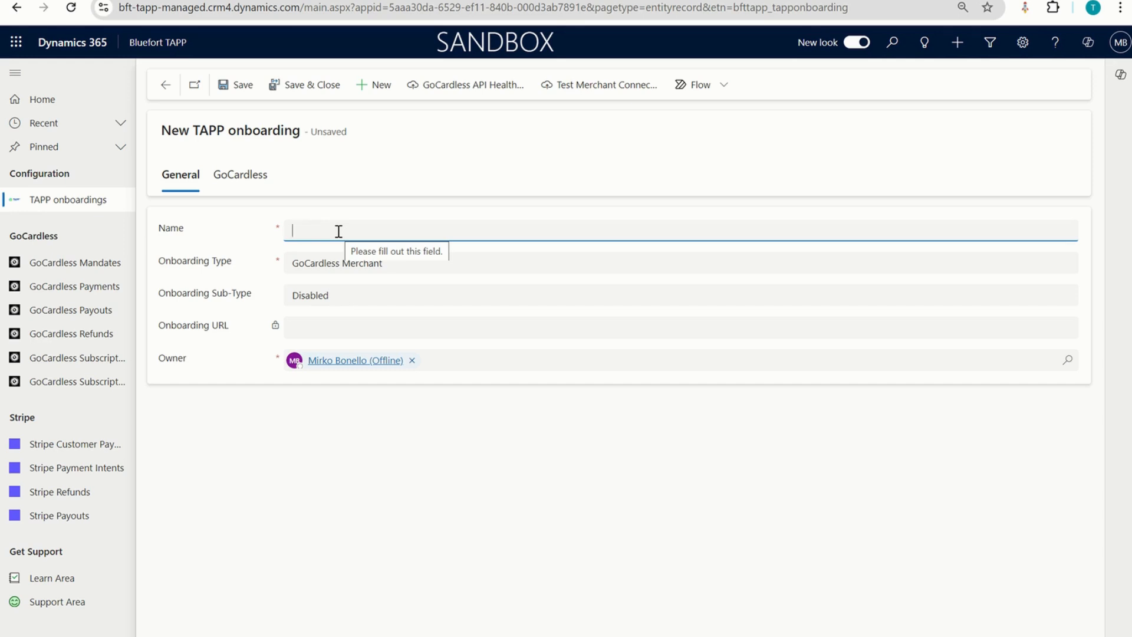
{"action": "type", "text": "GoCar"}
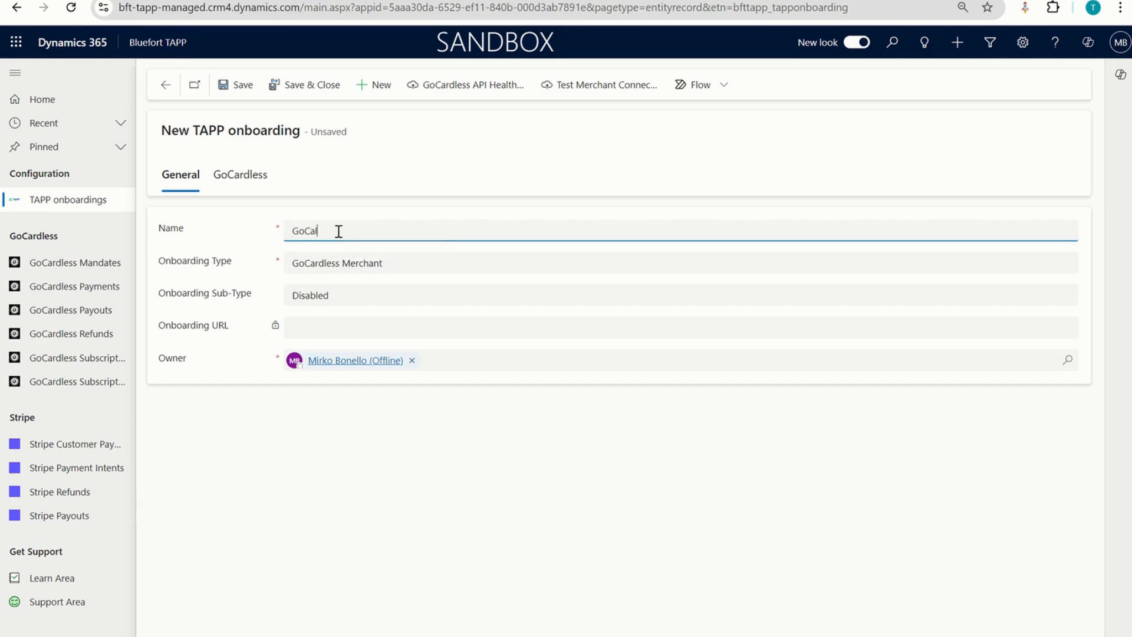
{"action": "type", "text": "dless Sandbox Merchant"}
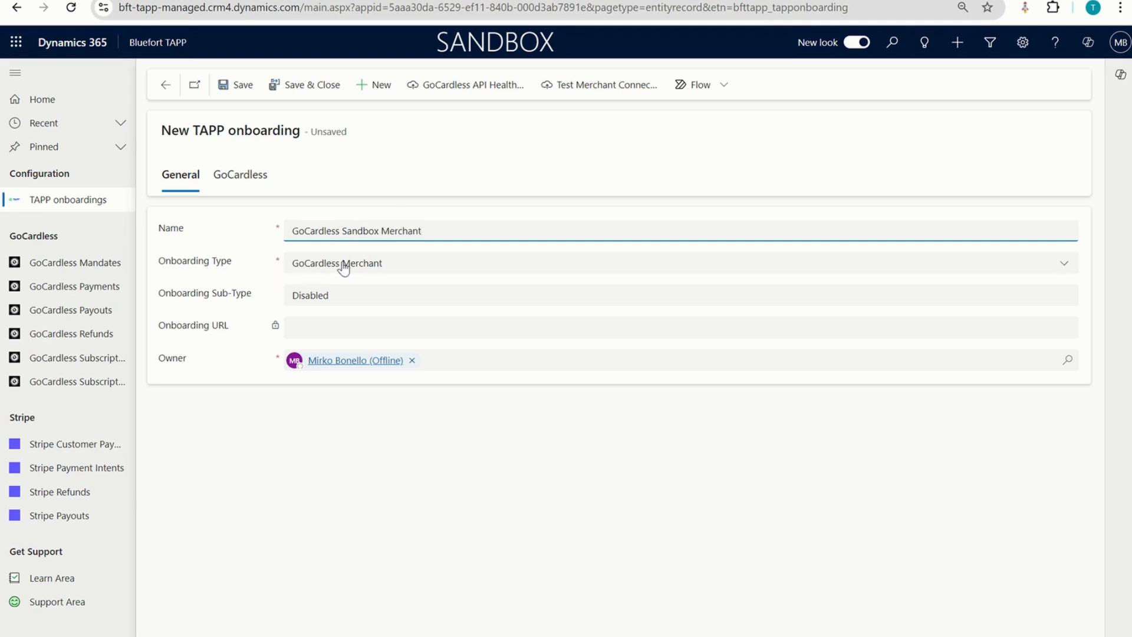
{"action": "left_click", "coordinate": [342, 301]}
{"action": "left_click", "coordinate": [328, 369]}
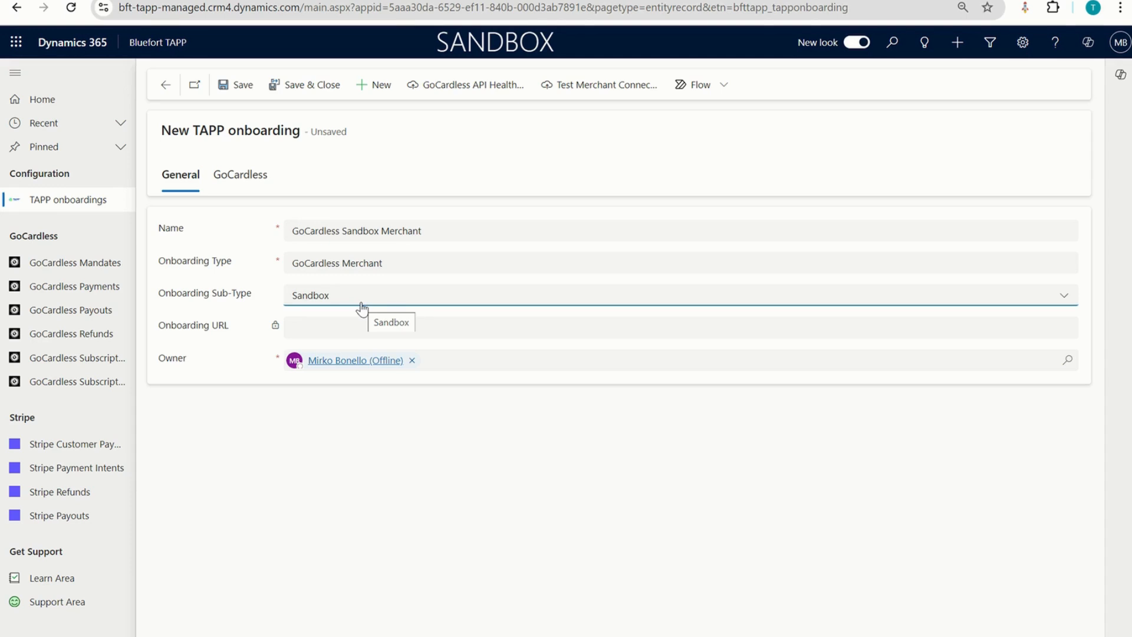
{"action": "left_click", "coordinate": [362, 304]}
{"action": "left_click", "coordinate": [334, 370]}
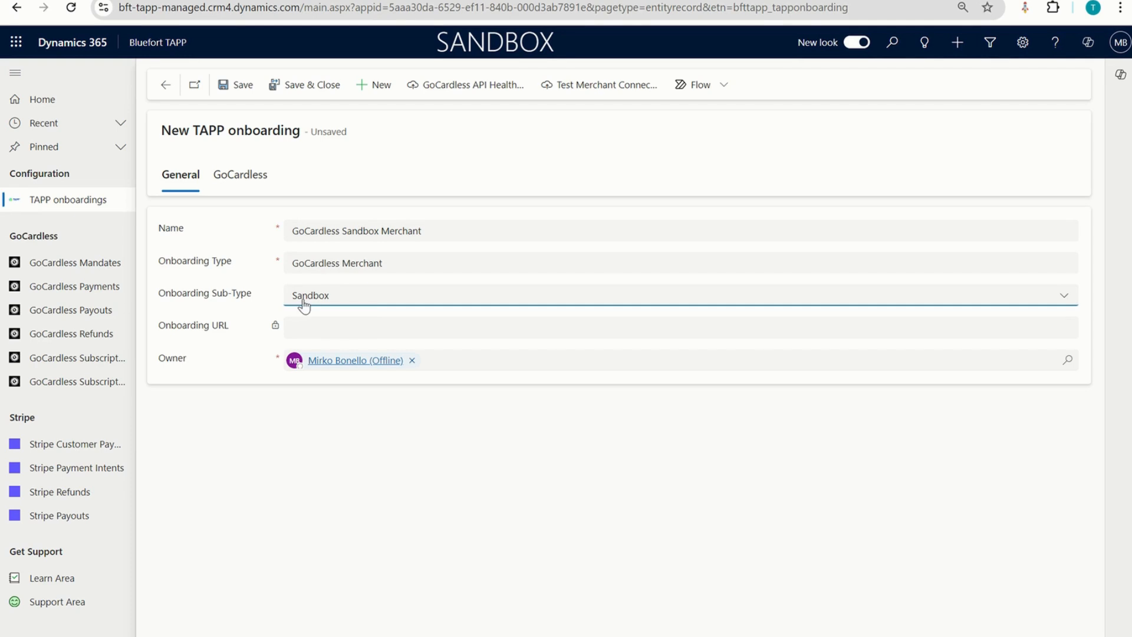
- Set the Direct Debit Payment Time Fence to 7 in the record's GoCardless settings
{"action": "left_click", "coordinate": [241, 174]}
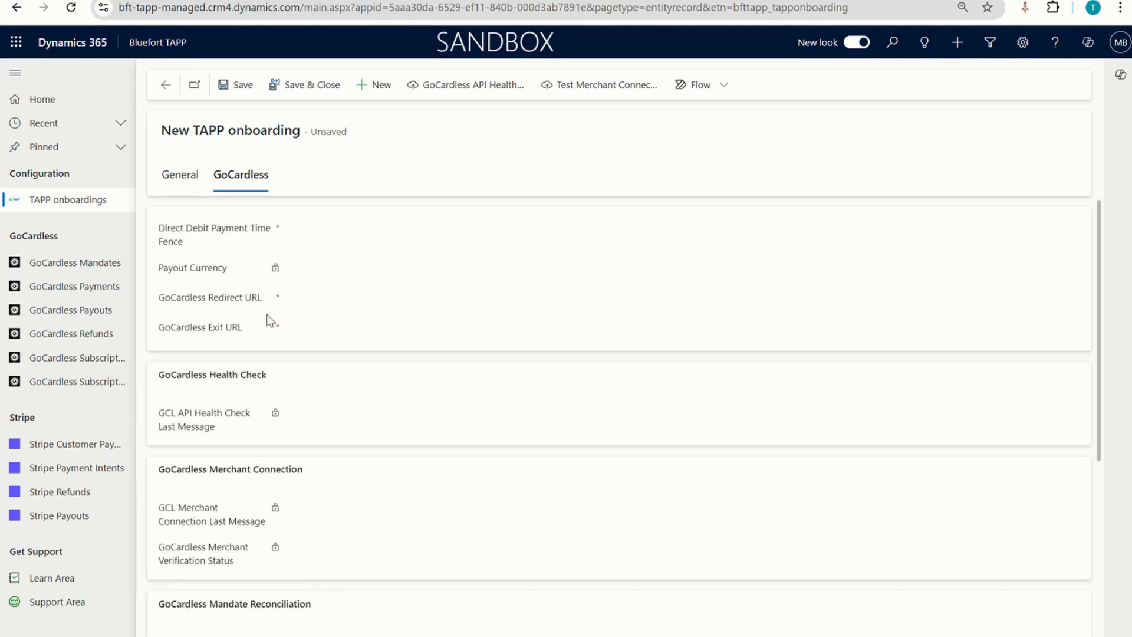
{"action": "left_click", "coordinate": [326, 237]}
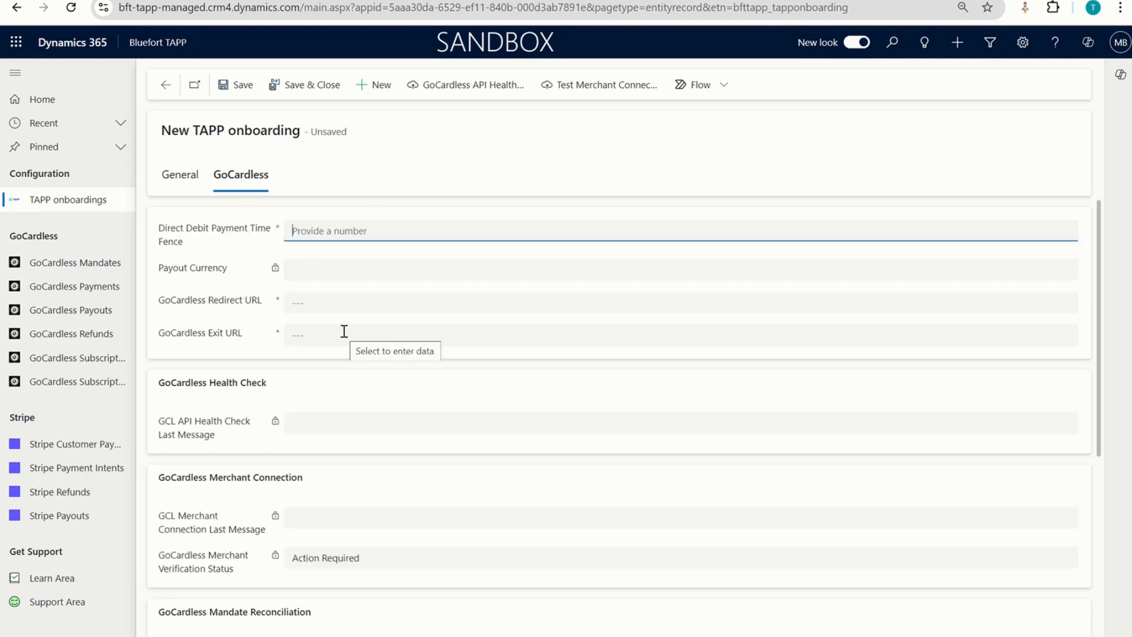
{"action": "type", "text": "7"}
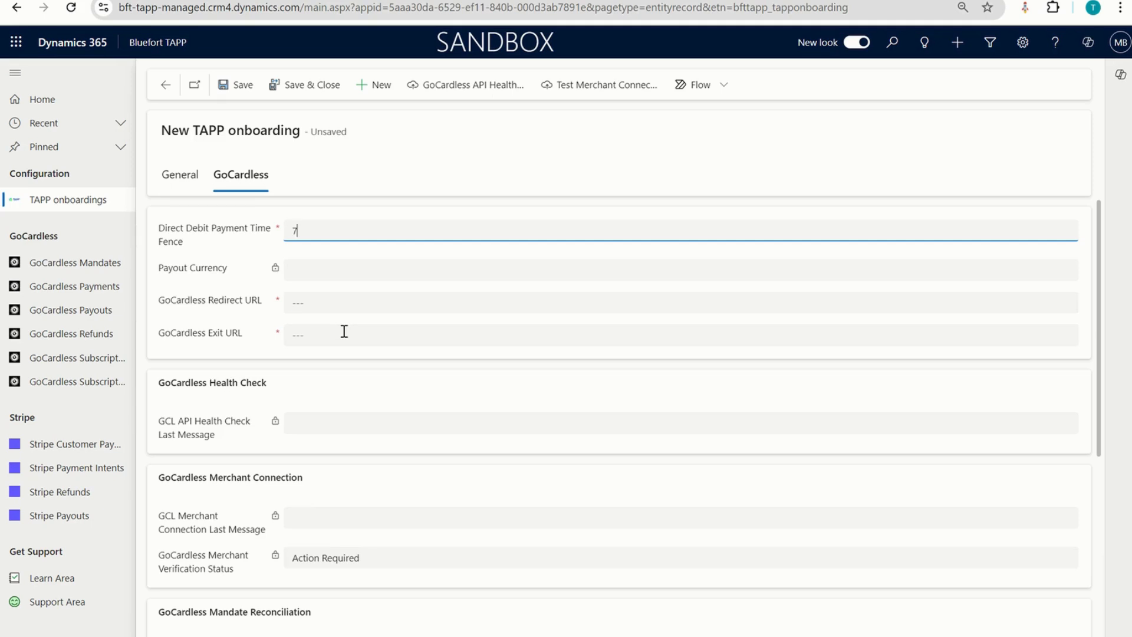
{"action": "left_click", "coordinate": [337, 302]}
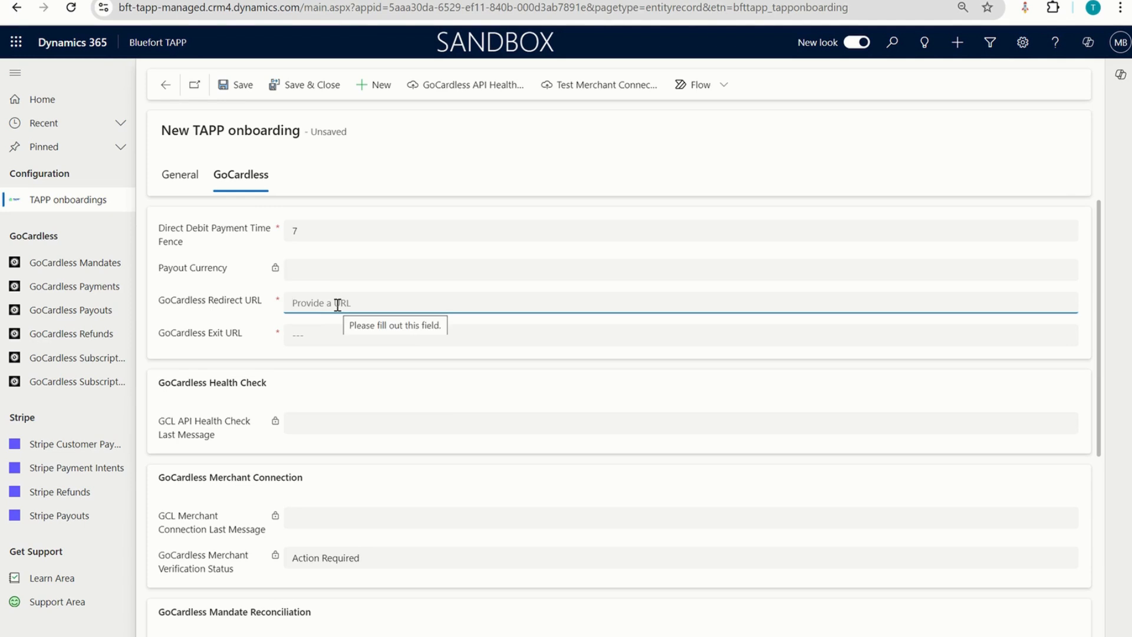
{"action": "type", "text": "ht"}
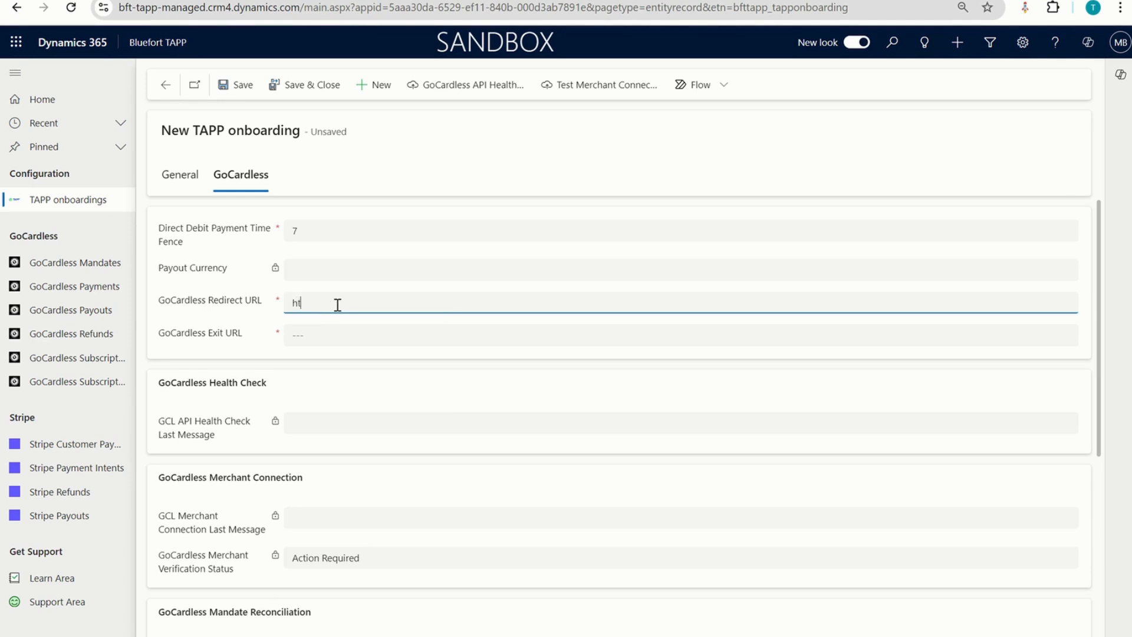
{"action": "type", "text": "ttp://www"}
{"action": "type", "text": ".bluefort.eu"}
{"action": "left_click", "coordinate": [295, 335]}
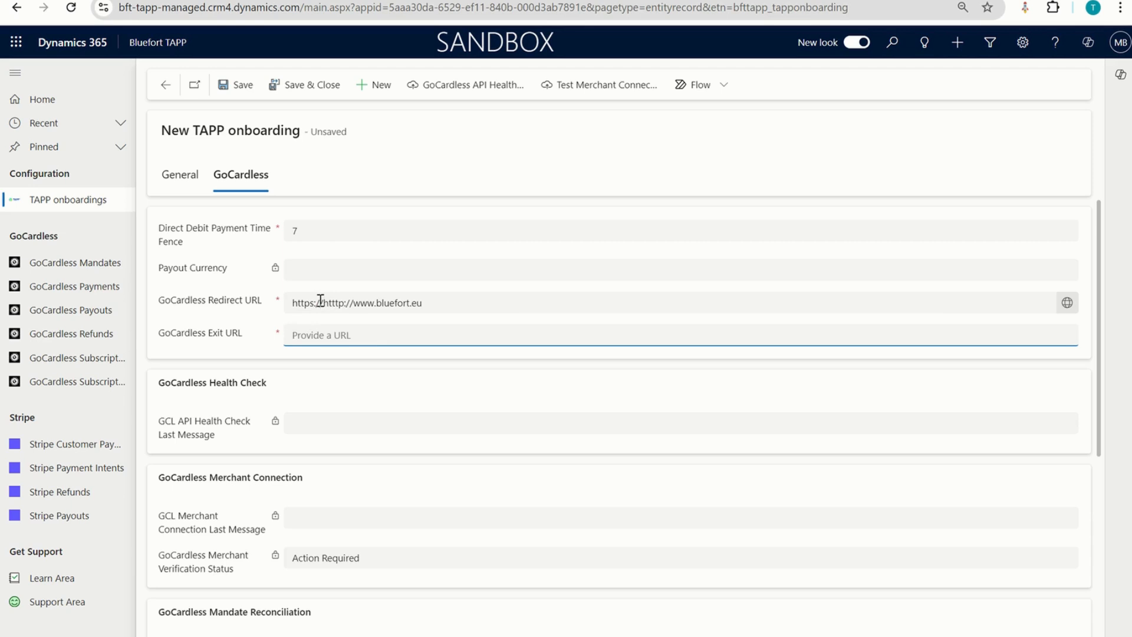
{"action": "left_click_drag", "start_coordinate": [320, 303], "coordinate": [267, 303]}
{"action": "key", "text": "BackSpace"}
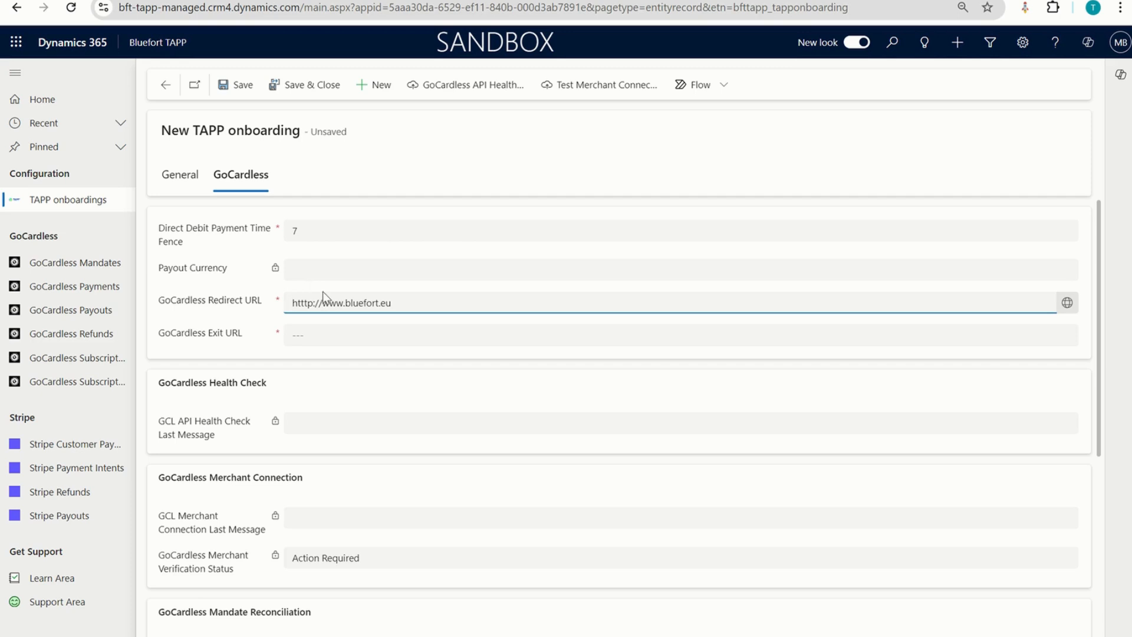
{"action": "key", "text": "Delete"}
{"action": "left_click_drag", "start_coordinate": [406, 302], "coordinate": [311, 314]}
{"action": "key", "text": "ctrl+a"}
{"action": "key", "text": "ctrl+c"}
{"action": "left_click", "coordinate": [348, 337]}
{"action": "key", "text": "ctrl+v"}
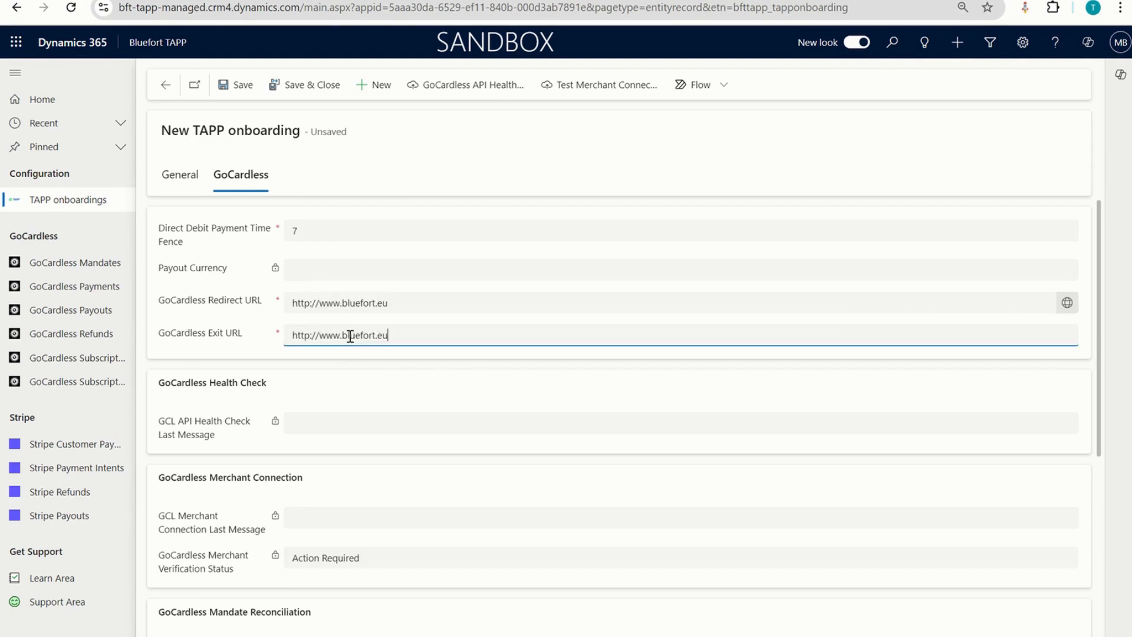
{"action": "left_click", "coordinate": [408, 302]}
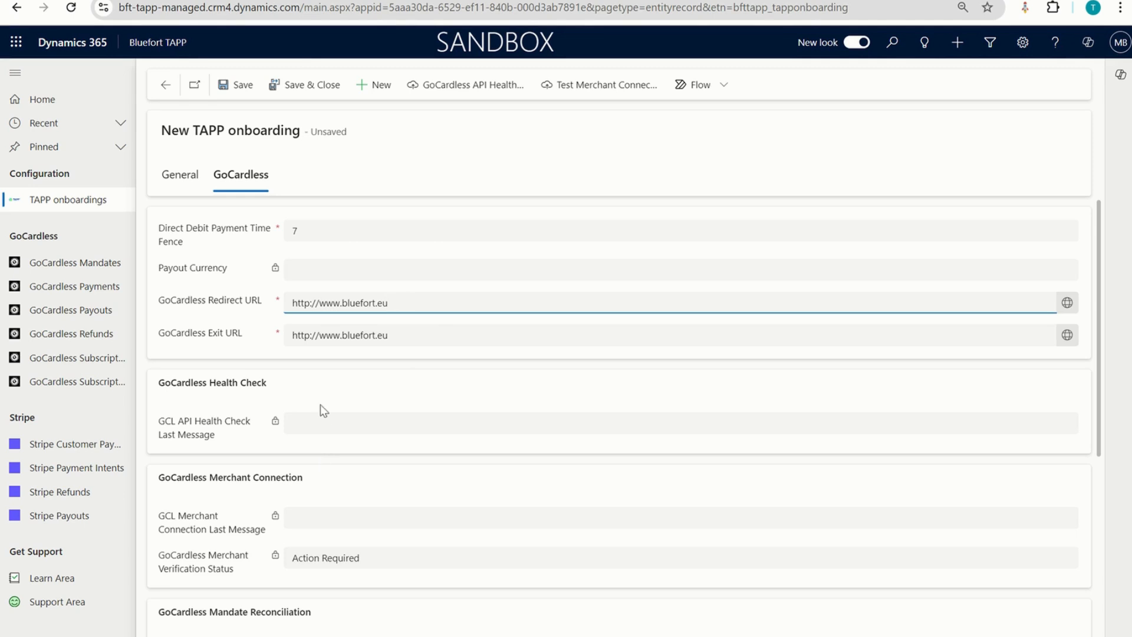
- Set the GCL sync days to 30 for mandates, payments, refunds and payouts
{"action": "scroll", "coordinate": [357, 475], "scroll_direction": "down", "scroll_amount": 2}
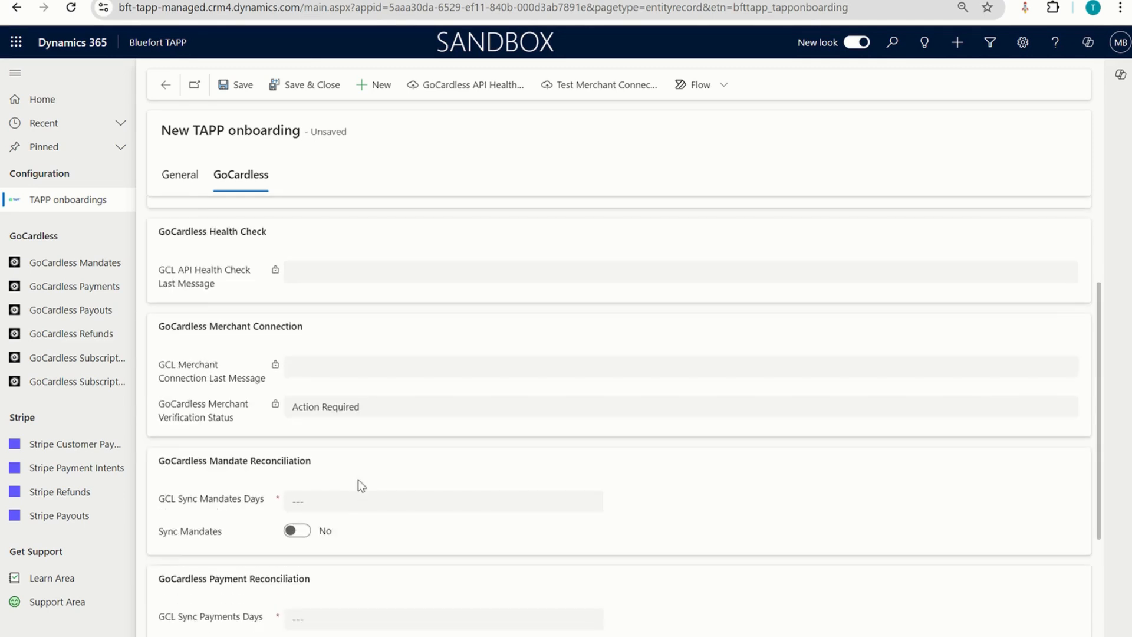
{"action": "left_click", "coordinate": [362, 502]}
{"action": "scroll", "coordinate": [382, 399], "scroll_direction": "down", "scroll_amount": 3}
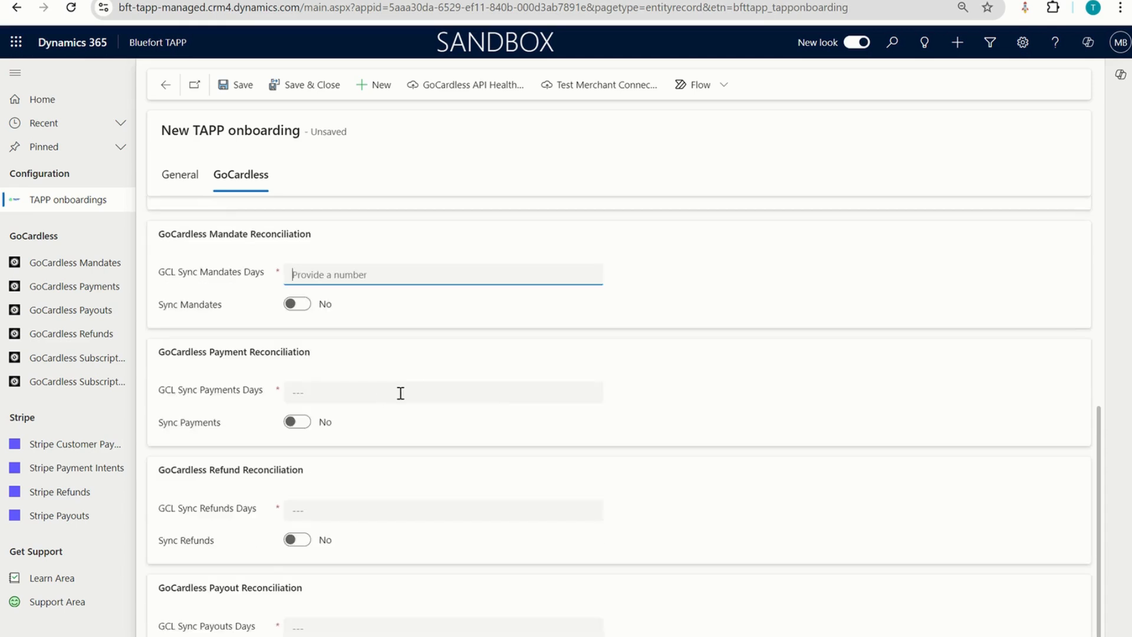
{"action": "type", "text": "30"}
{"action": "left_click", "coordinate": [401, 393]}
{"action": "type", "text": "30"}
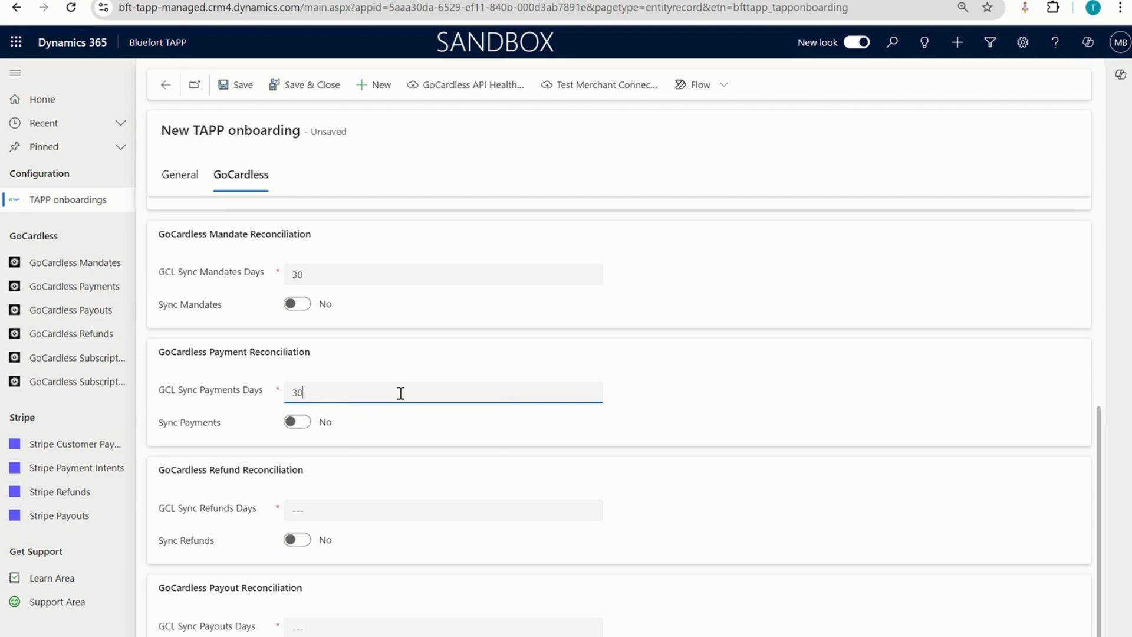
{"action": "left_click", "coordinate": [348, 511]}
{"action": "type", "text": "30"}
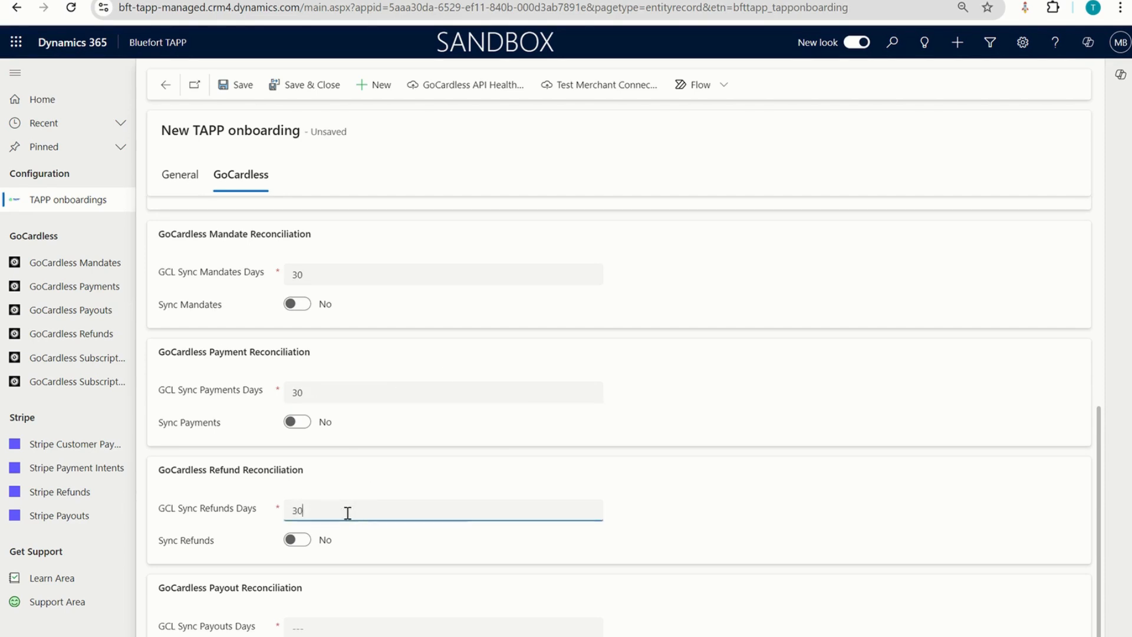
{"action": "scroll", "coordinate": [347, 513], "scroll_direction": "down", "scroll_amount": 1}
{"action": "left_click", "coordinate": [322, 604]}
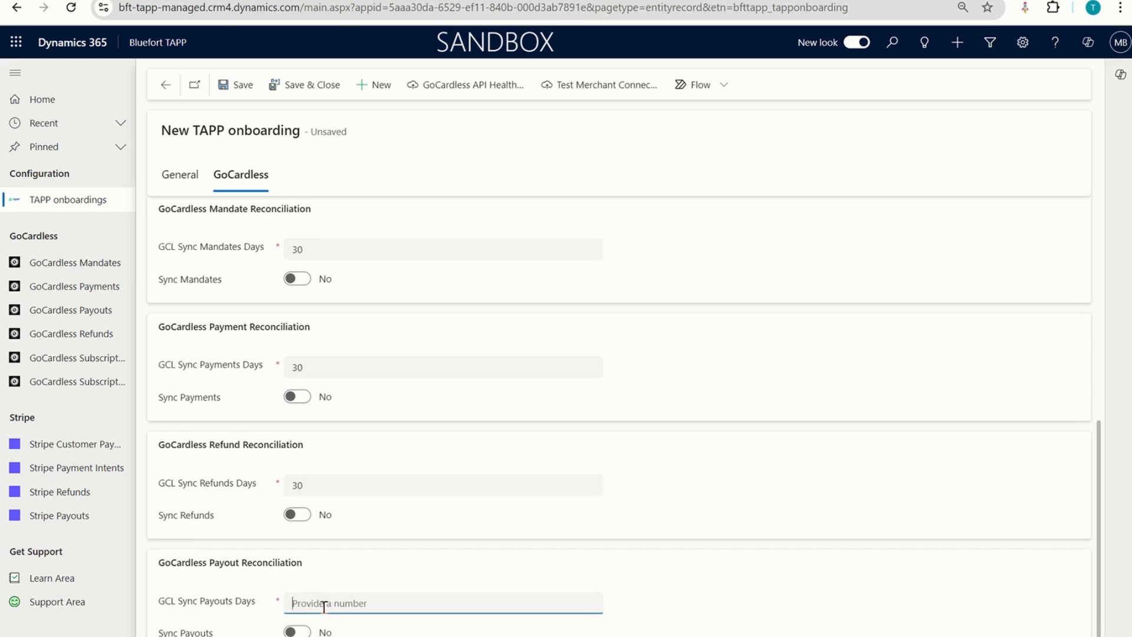
{"action": "type", "text": "30"}
- Review the GoCardless settings and save the new onboarding record
{"action": "scroll", "coordinate": [399, 439], "scroll_direction": "up", "scroll_amount": 6}
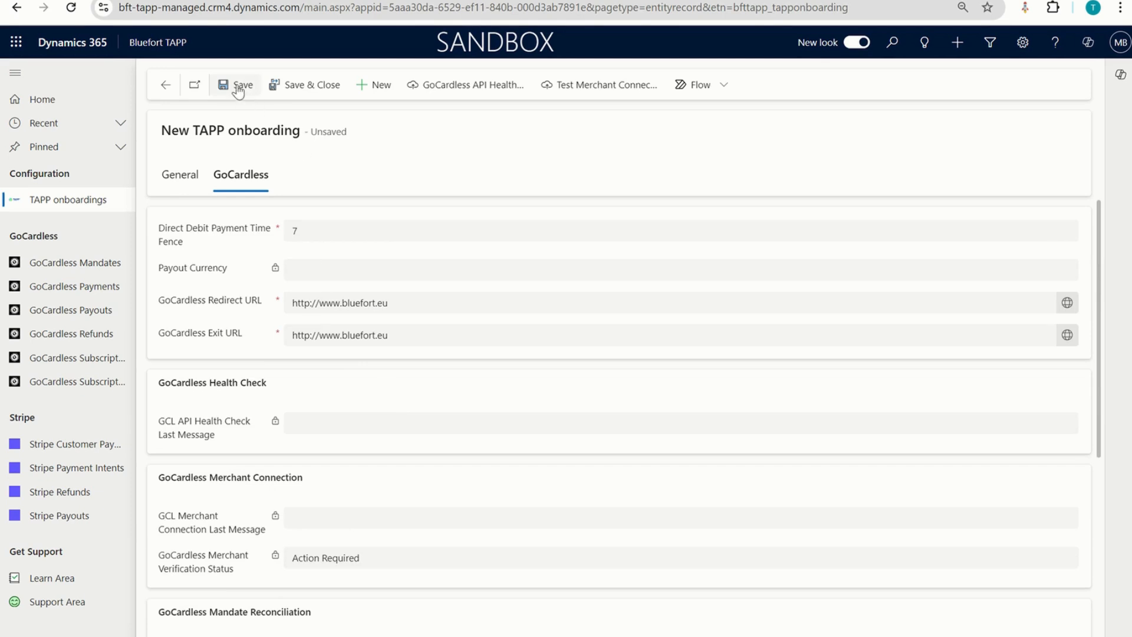
{"action": "scroll", "coordinate": [330, 416], "scroll_direction": "down", "scroll_amount": 3}
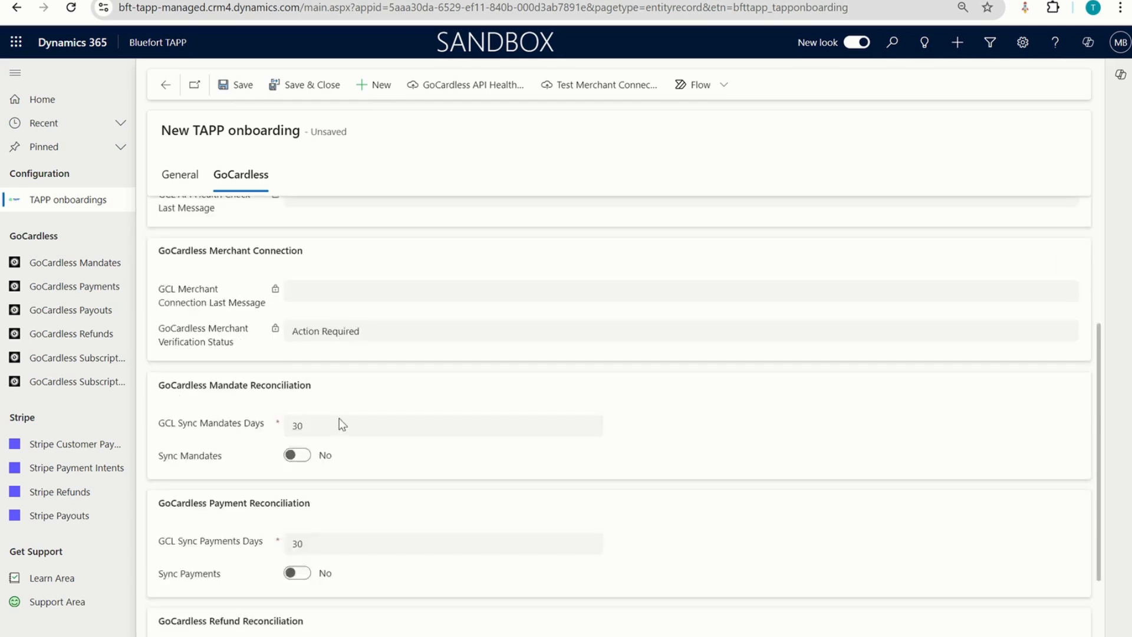
{"action": "scroll", "coordinate": [339, 419], "scroll_direction": "up", "scroll_amount": 3}
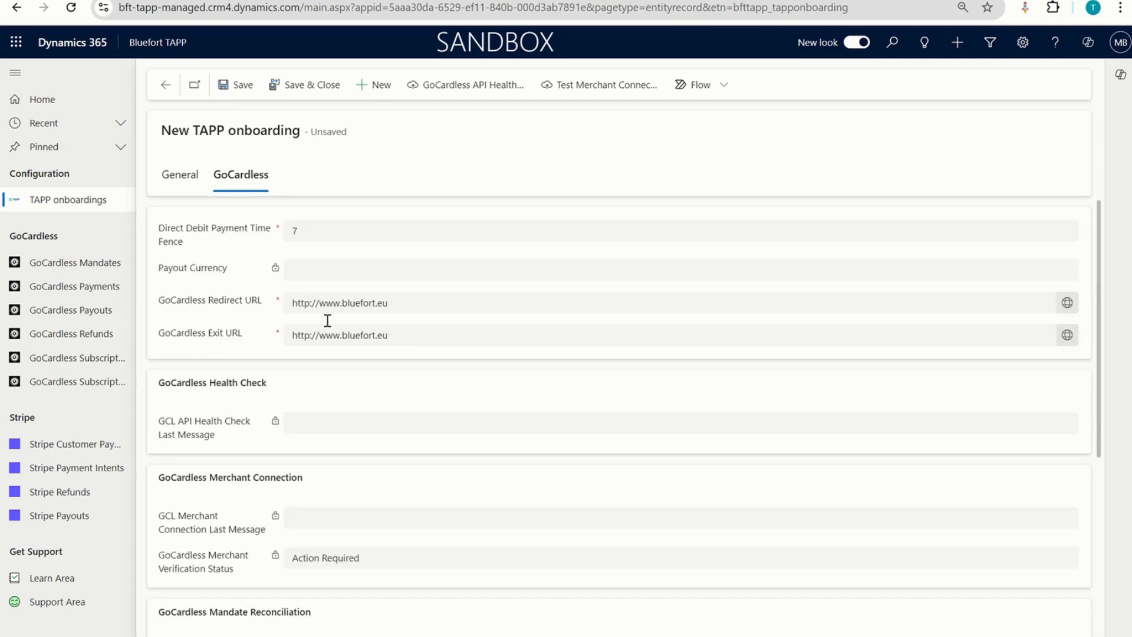
{"action": "left_click", "coordinate": [244, 89]}
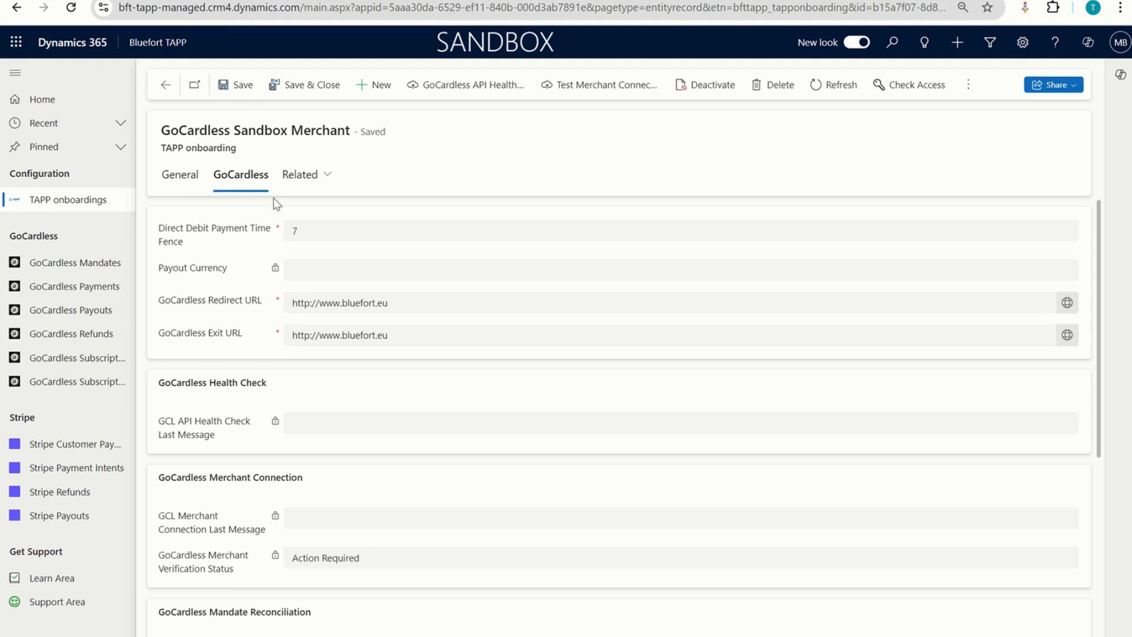
- Connect the GoCardless account through the record's Onboarding URL, accepting the Connected Merchant Agreement, and complete the onboarding within Dynamics 365
{"action": "left_click", "coordinate": [178, 181]}
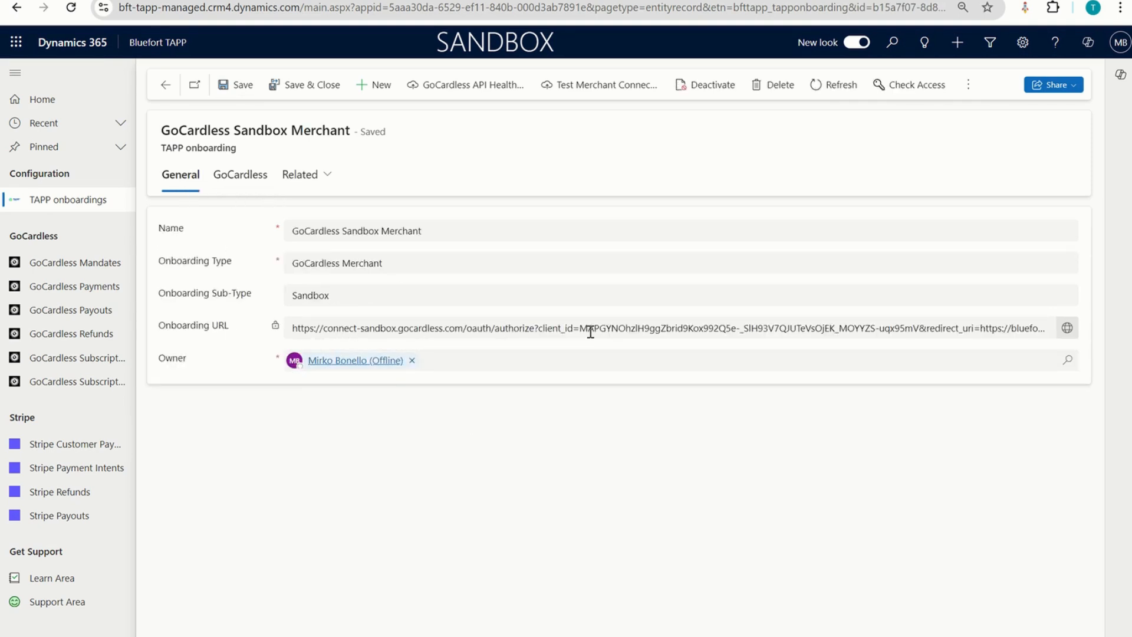
{"action": "left_click", "coordinate": [1069, 329]}
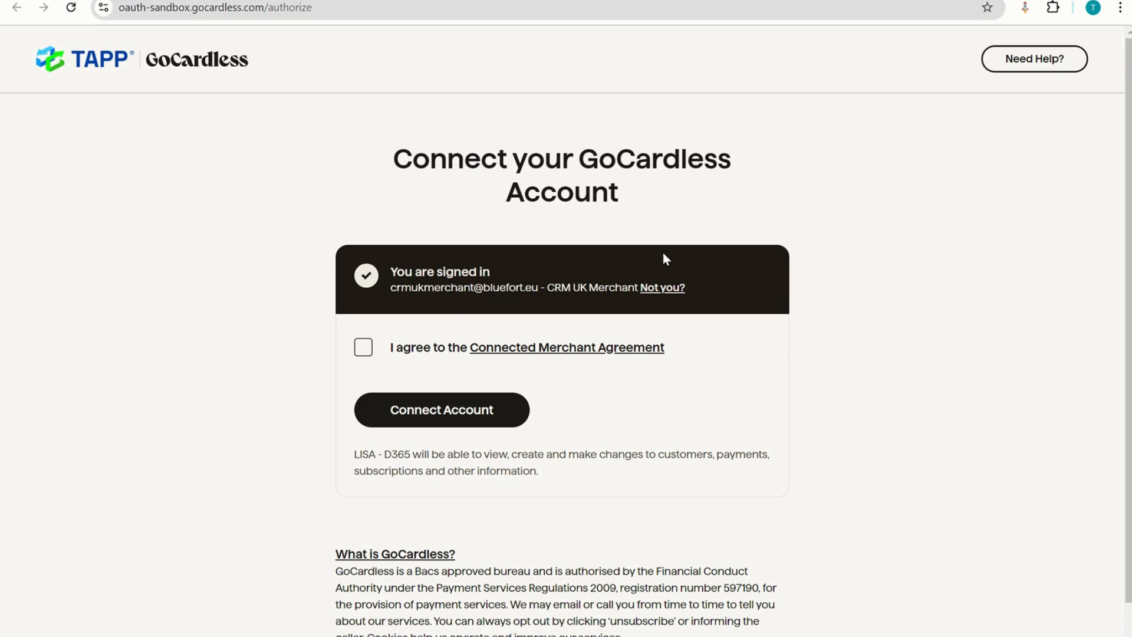
{"action": "left_click", "coordinate": [363, 347]}
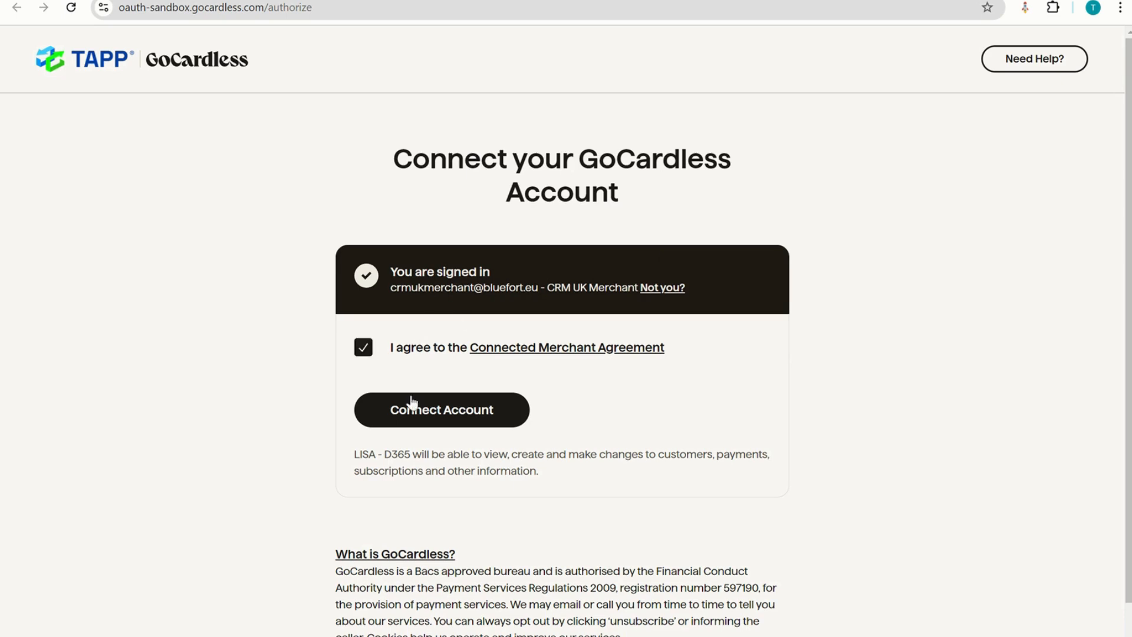
{"action": "left_click", "coordinate": [462, 416]}
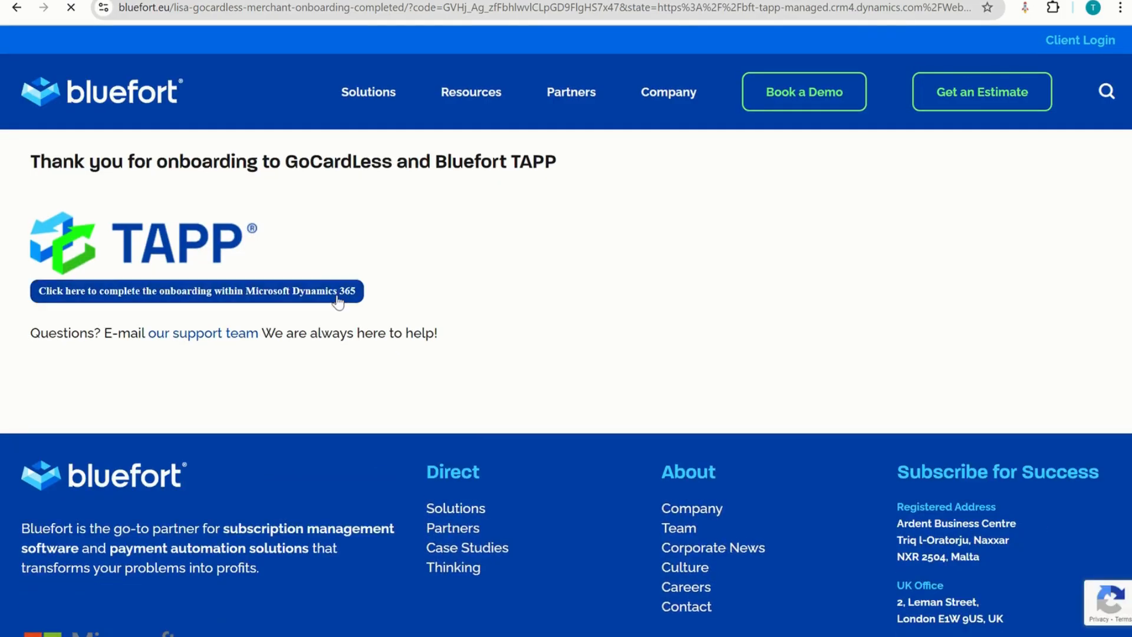
{"action": "left_click", "coordinate": [337, 297]}
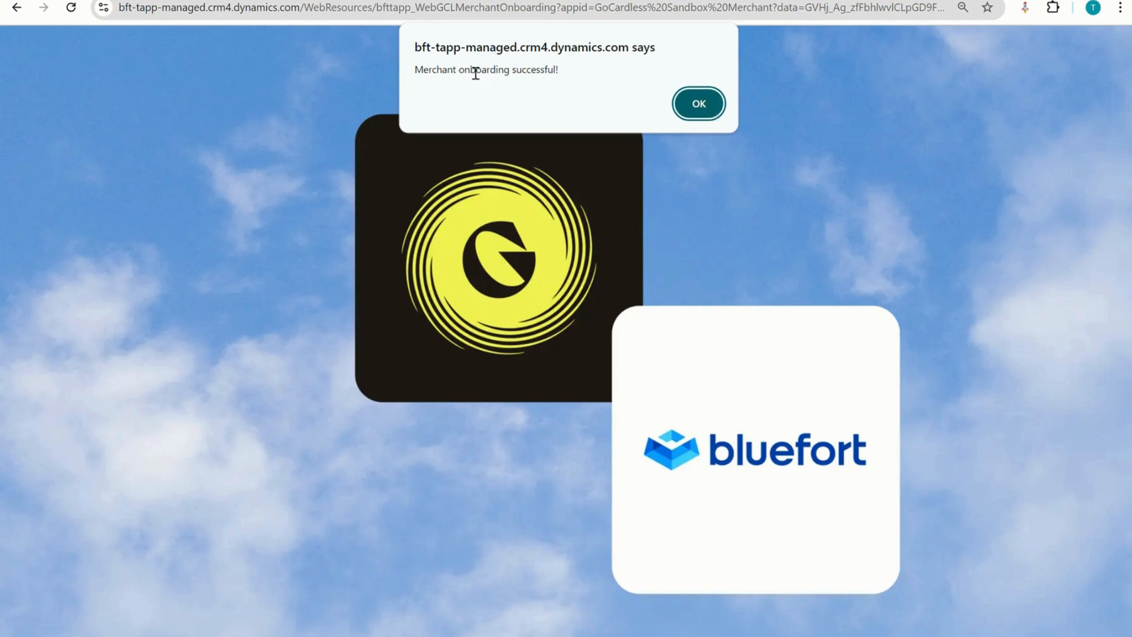
{"action": "left_click", "coordinate": [708, 104]}
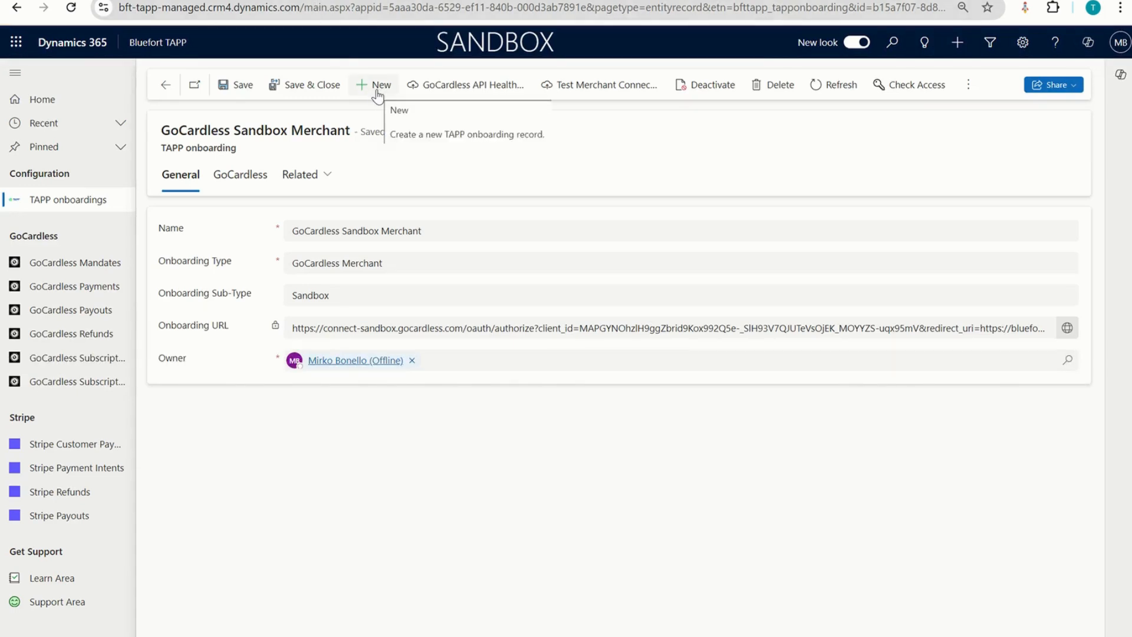
- Run the GoCardless API health check and test the merchant connection for the onboarding record
{"action": "left_click", "coordinate": [260, 188]}
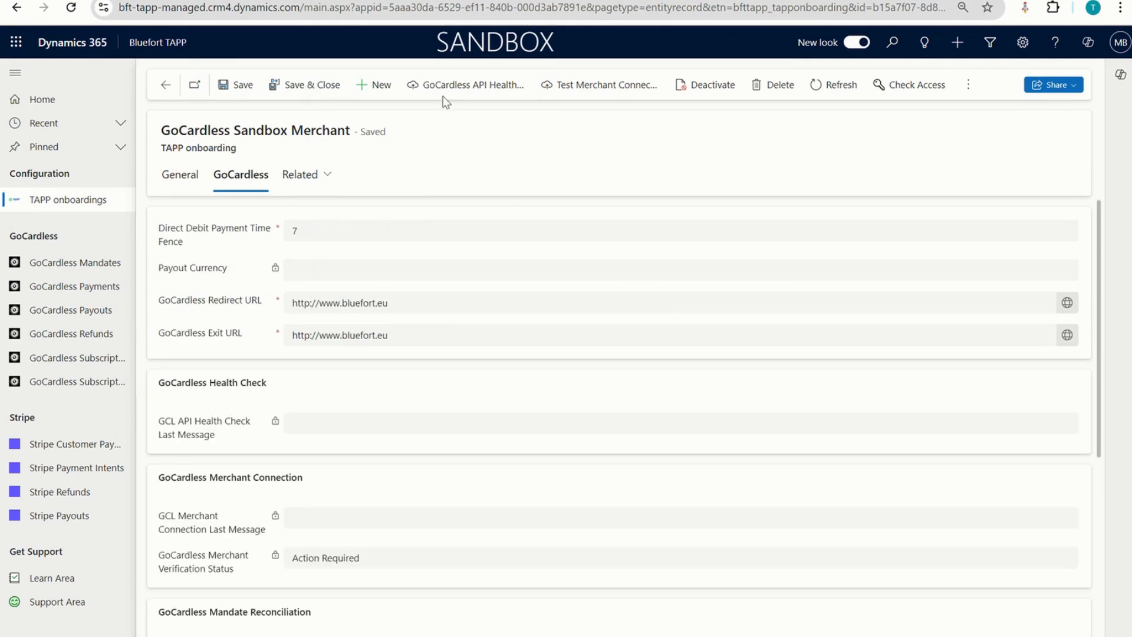
{"action": "left_click", "coordinate": [482, 95]}
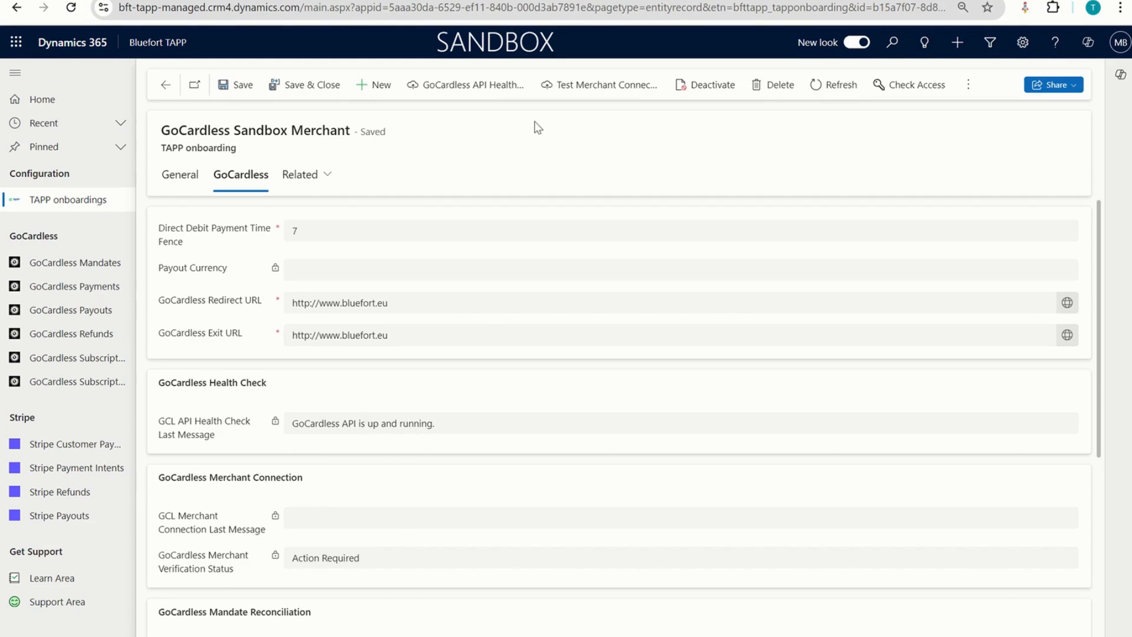
{"action": "left_click", "coordinate": [607, 94]}
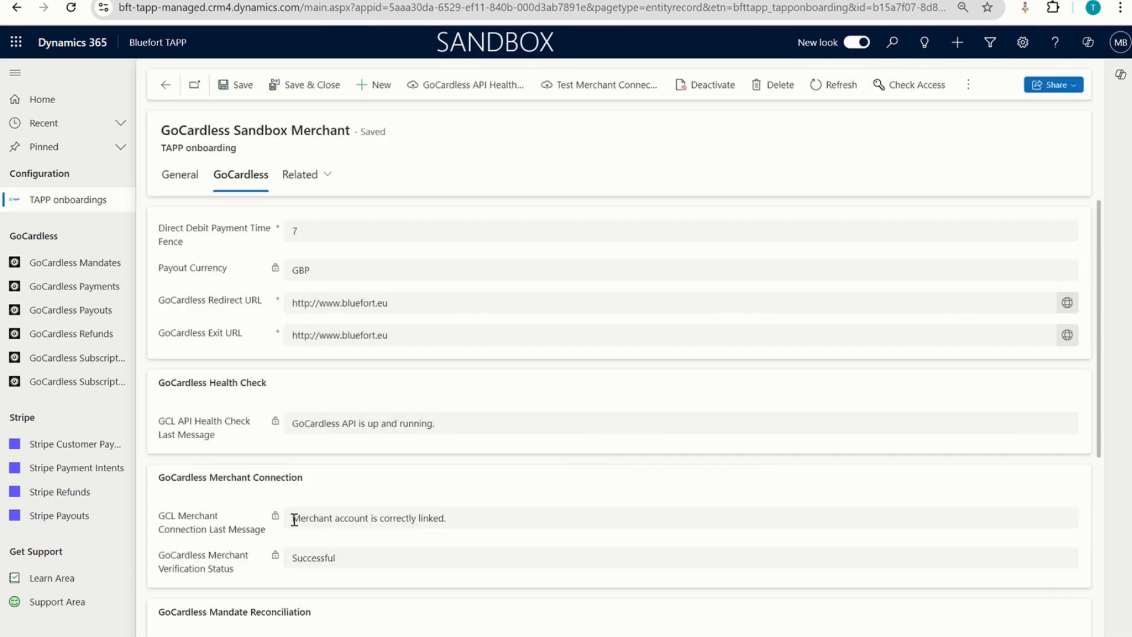
- Review the onboarding record's merchant connection message together with its general details and GoCardless settings
{"action": "left_click_drag", "start_coordinate": [293, 519], "coordinate": [458, 520]}
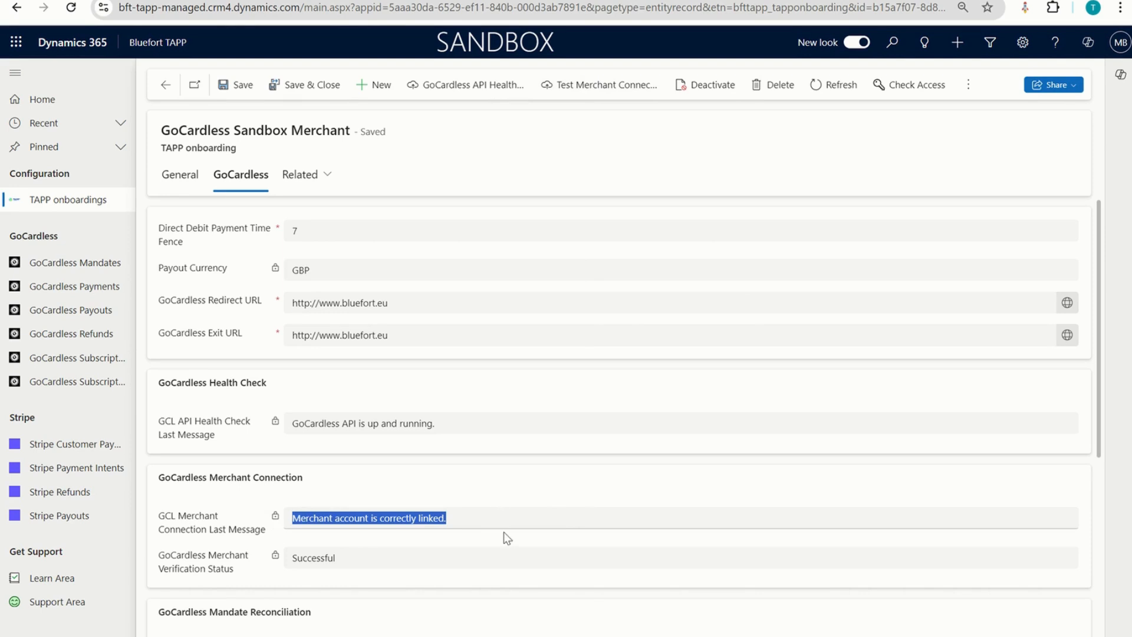
{"action": "left_click", "coordinate": [194, 182]}
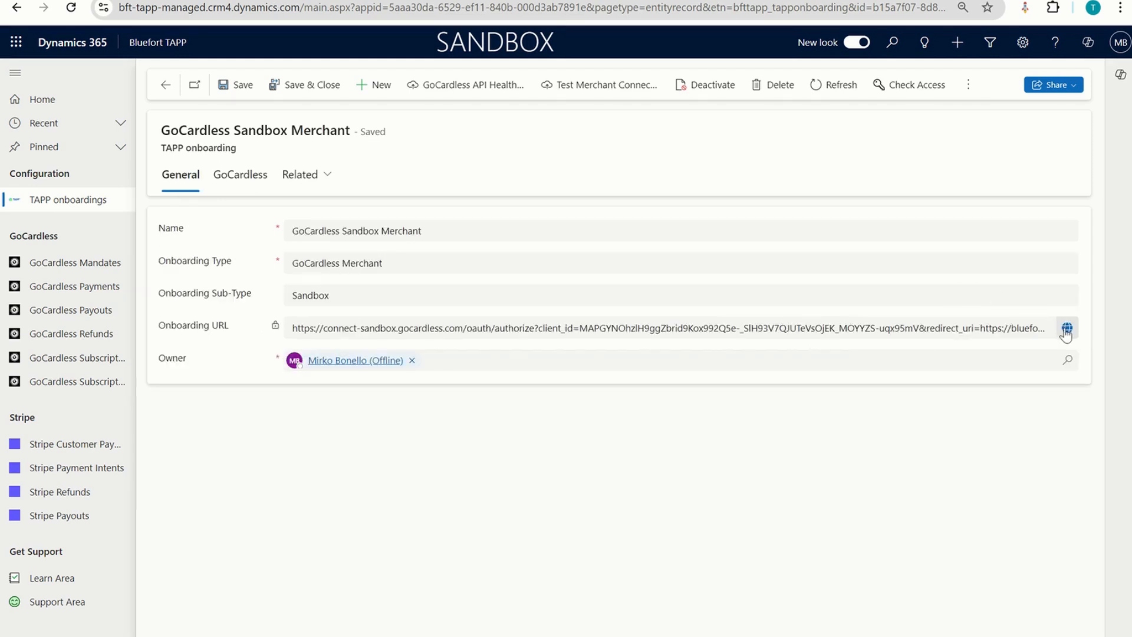
{"action": "left_click", "coordinate": [256, 183]}
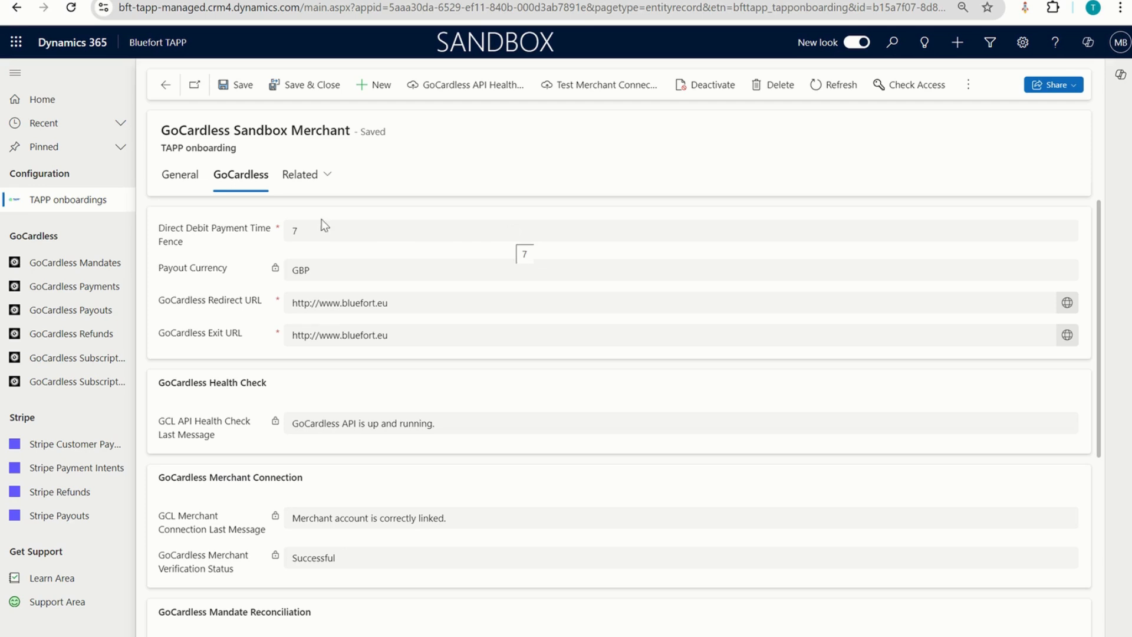
{"action": "left_click", "coordinate": [180, 174]}
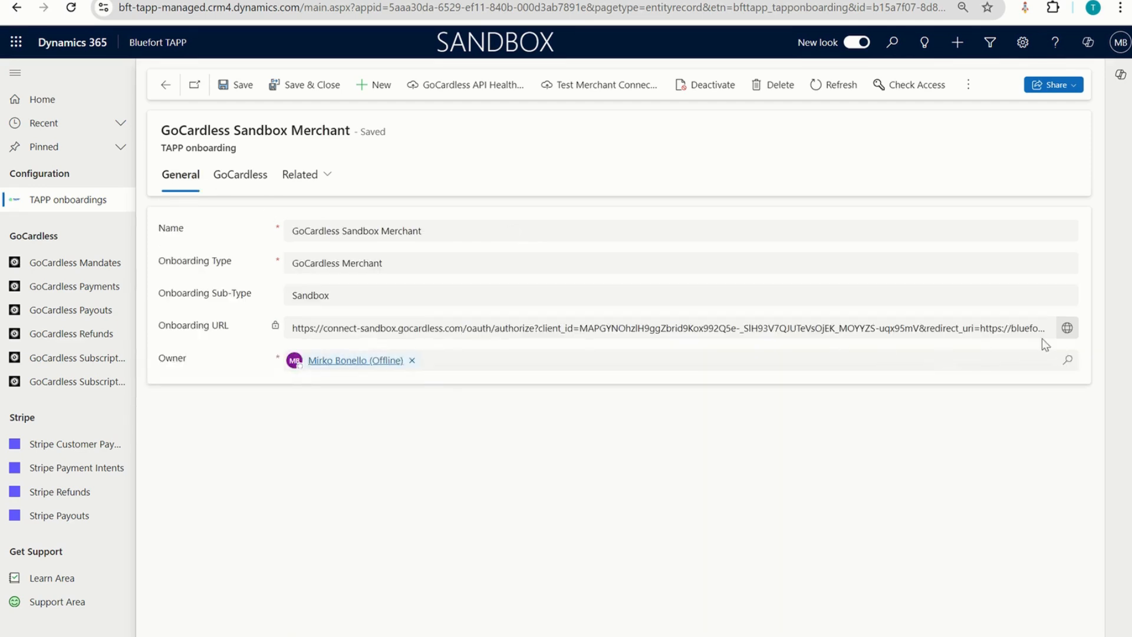
{"action": "left_click", "coordinate": [241, 175]}
{"action": "double_click", "coordinate": [312, 513]}
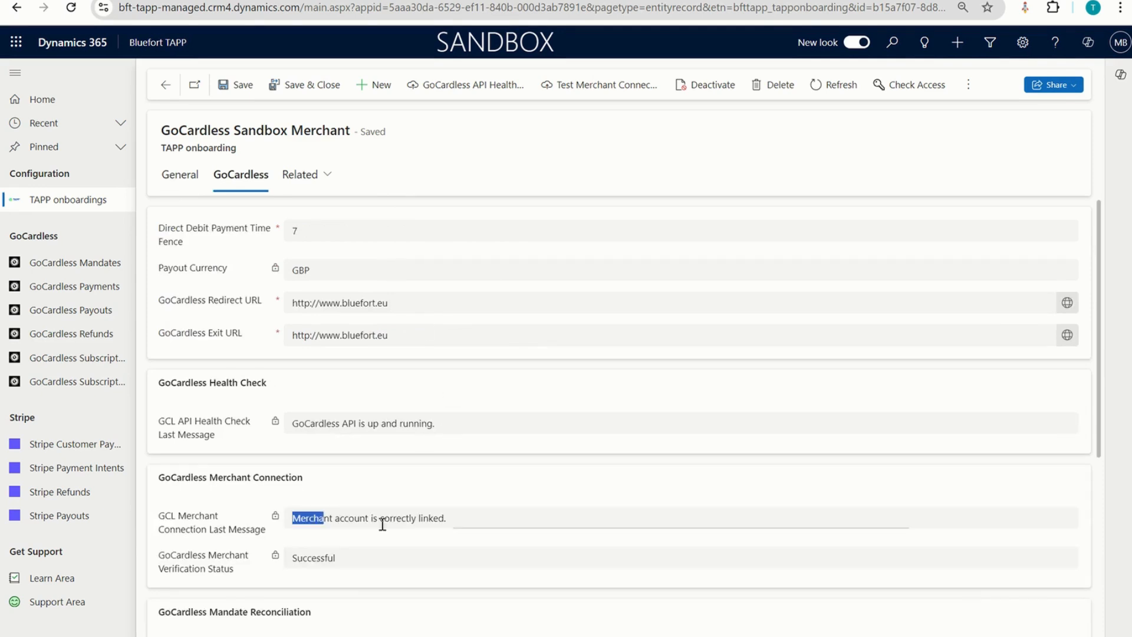
{"action": "left_click_drag", "start_coordinate": [379, 518], "coordinate": [481, 531]}
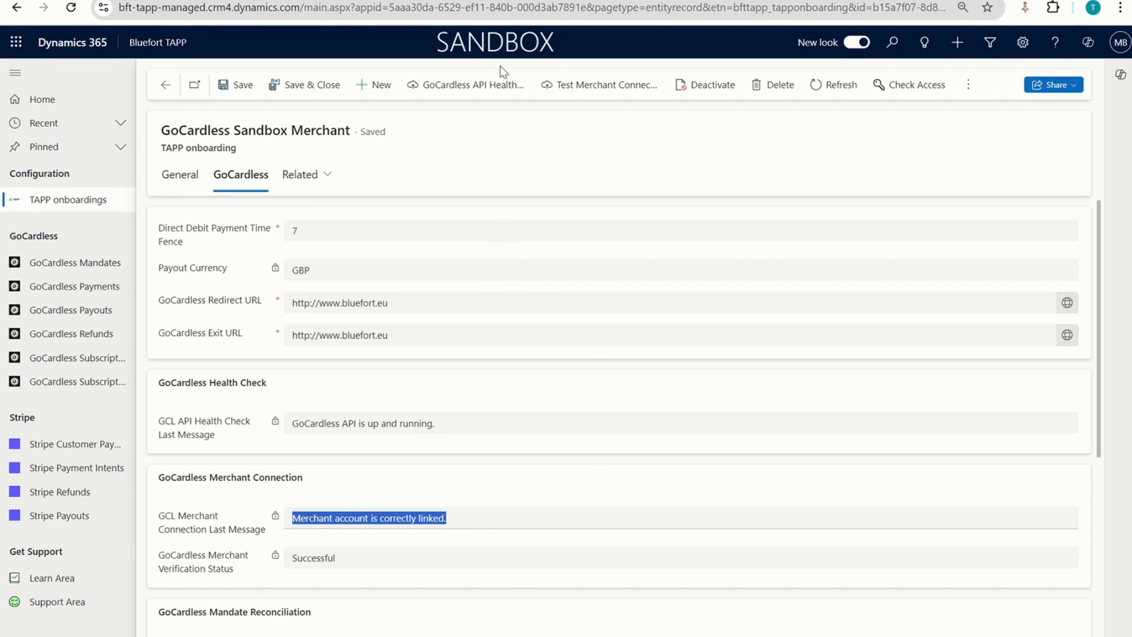
- Check the list of GCL sync cloud flows in Power Apps and return to the onboarding record
{"action": "left_click", "coordinate": [431, 0]}
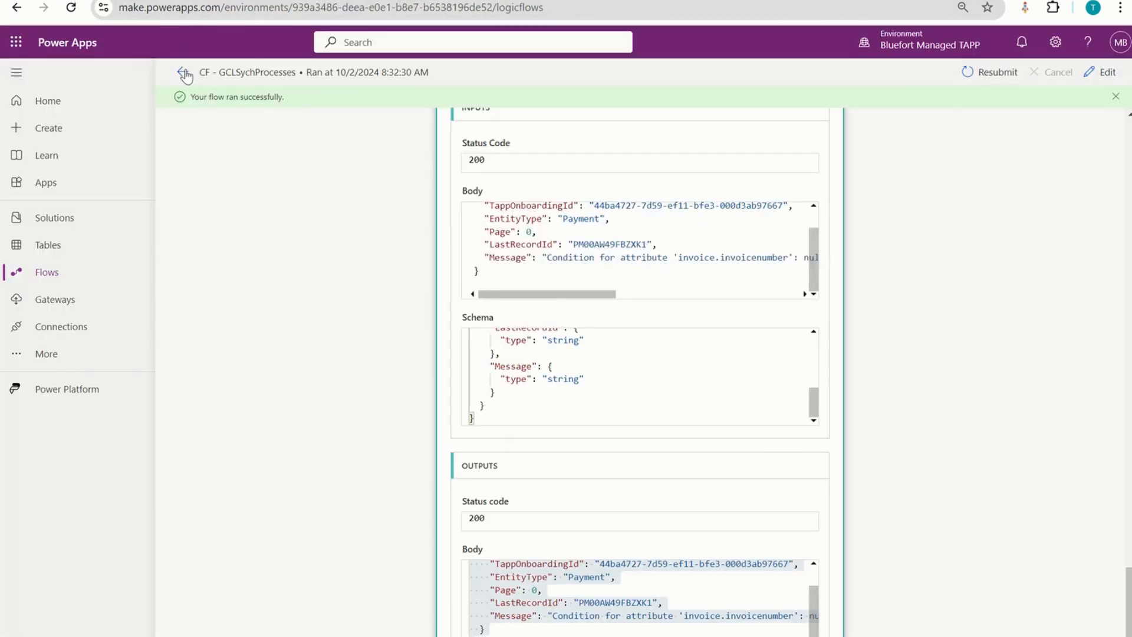
{"action": "left_click", "coordinate": [184, 73]}
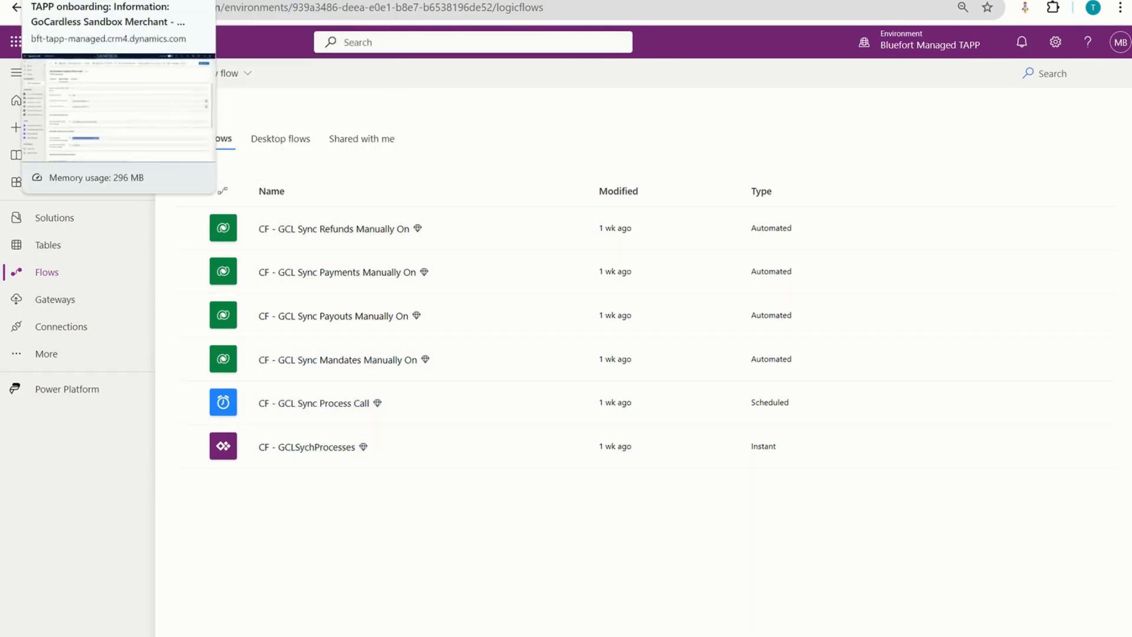
{"action": "left_click", "coordinate": [112, 1]}
- Review the sync days and sync options in the mandate, payment, refund and payout reconciliation sections
{"action": "scroll", "coordinate": [374, 334], "scroll_direction": "down", "scroll_amount": 5}
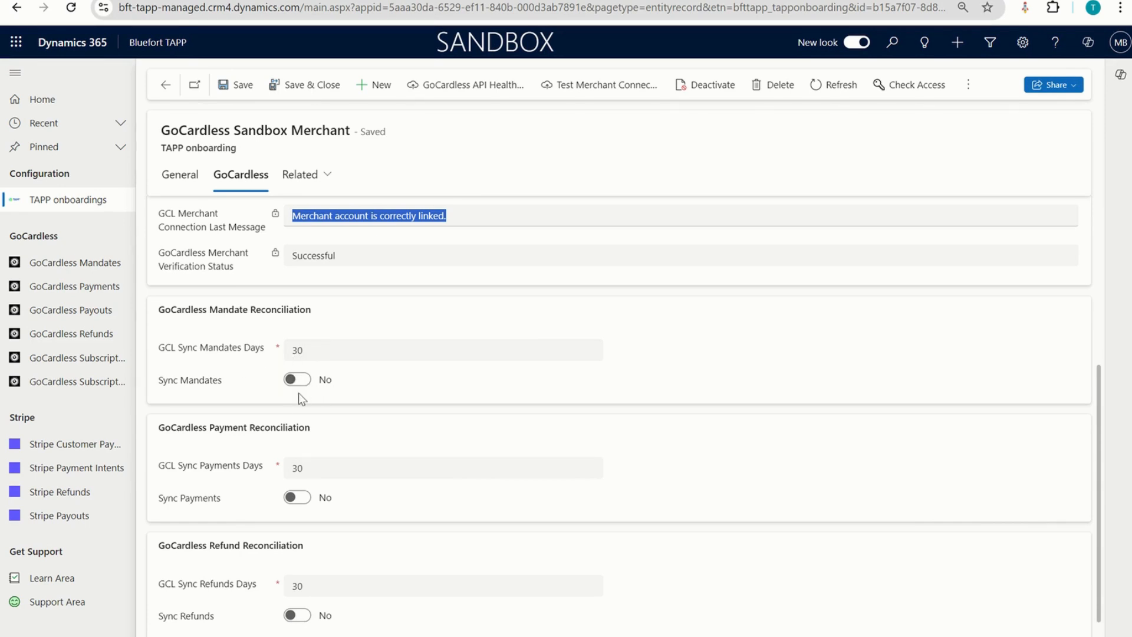
{"action": "left_click", "coordinate": [313, 352]}
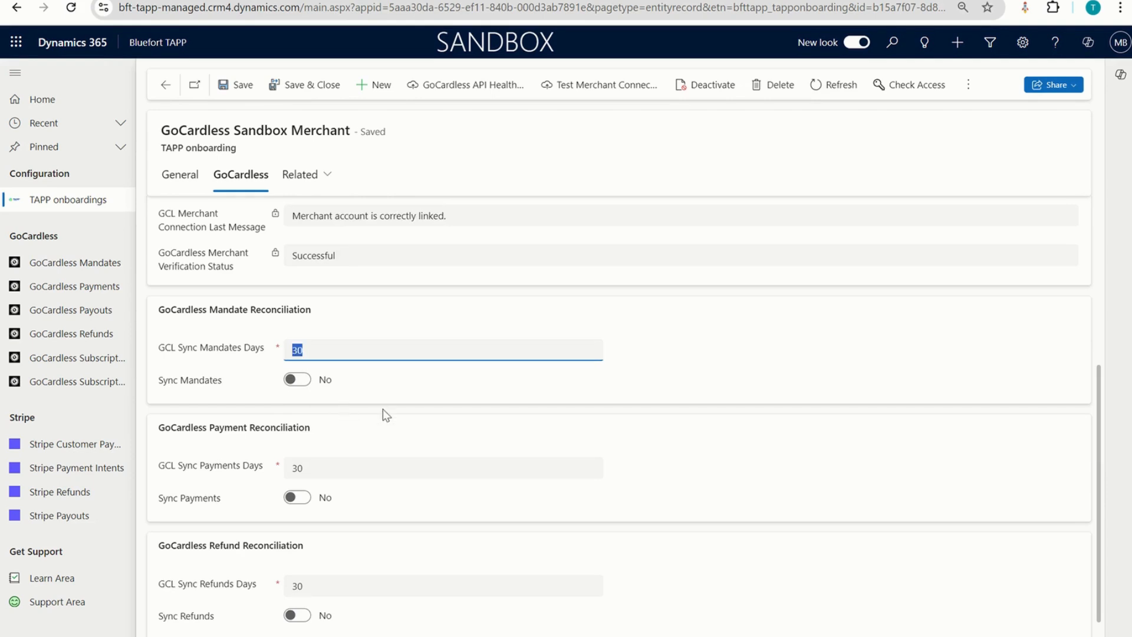
{"action": "scroll", "coordinate": [381, 416], "scroll_direction": "down", "scroll_amount": 2}
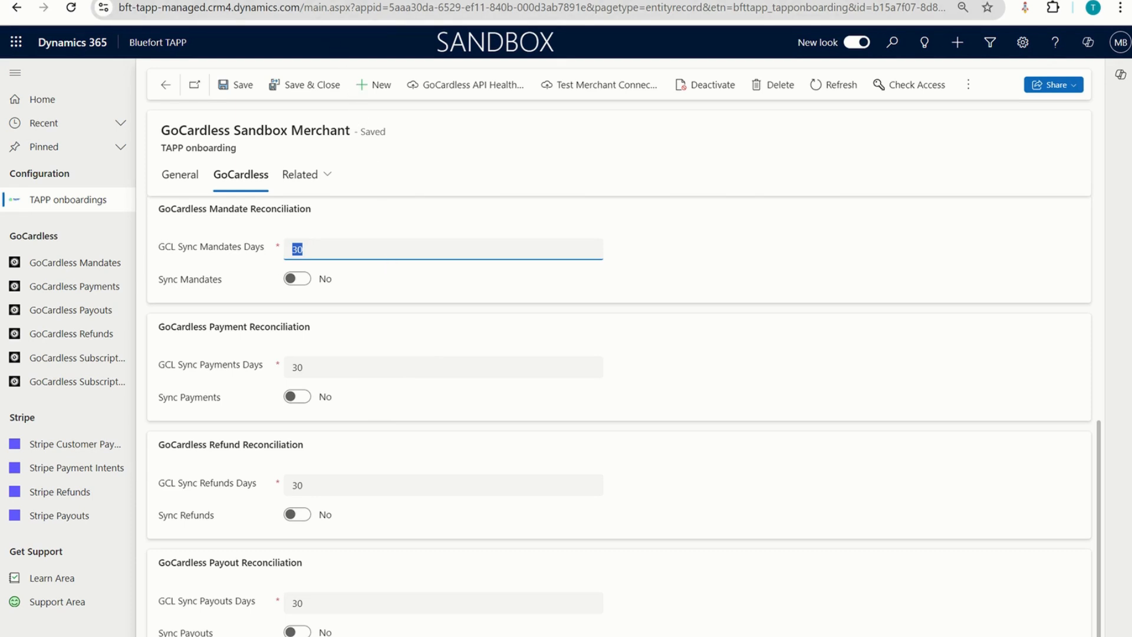
- Create and save a new account named Demo Customer 1 in Sales Hub
{"action": "left_click", "coordinate": [254, 0]}
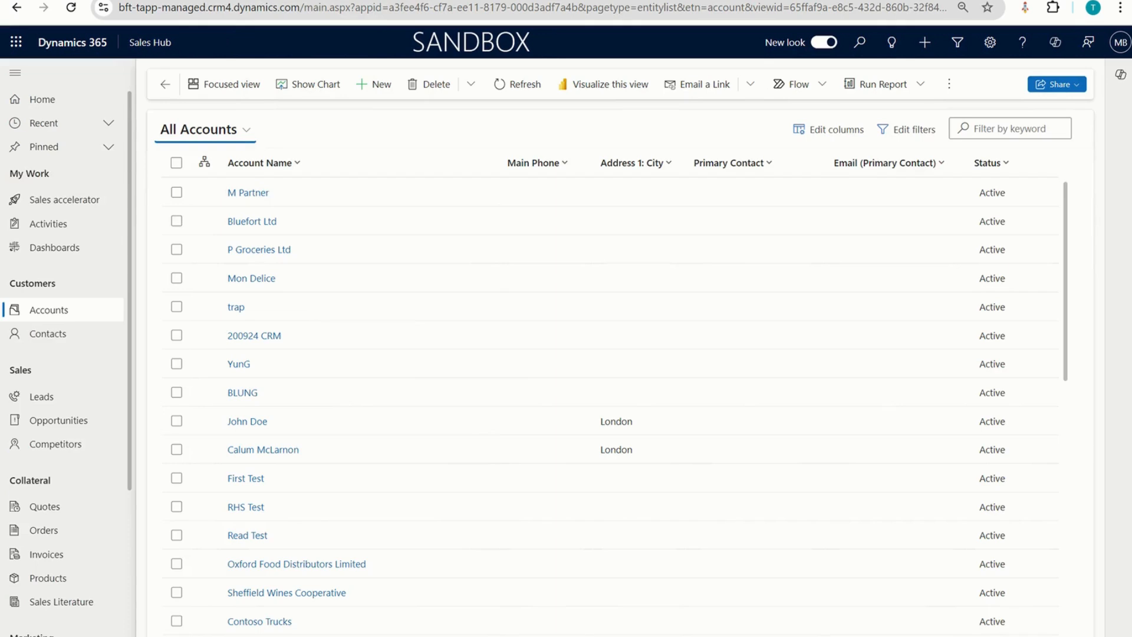
{"action": "left_click", "coordinate": [392, 89]}
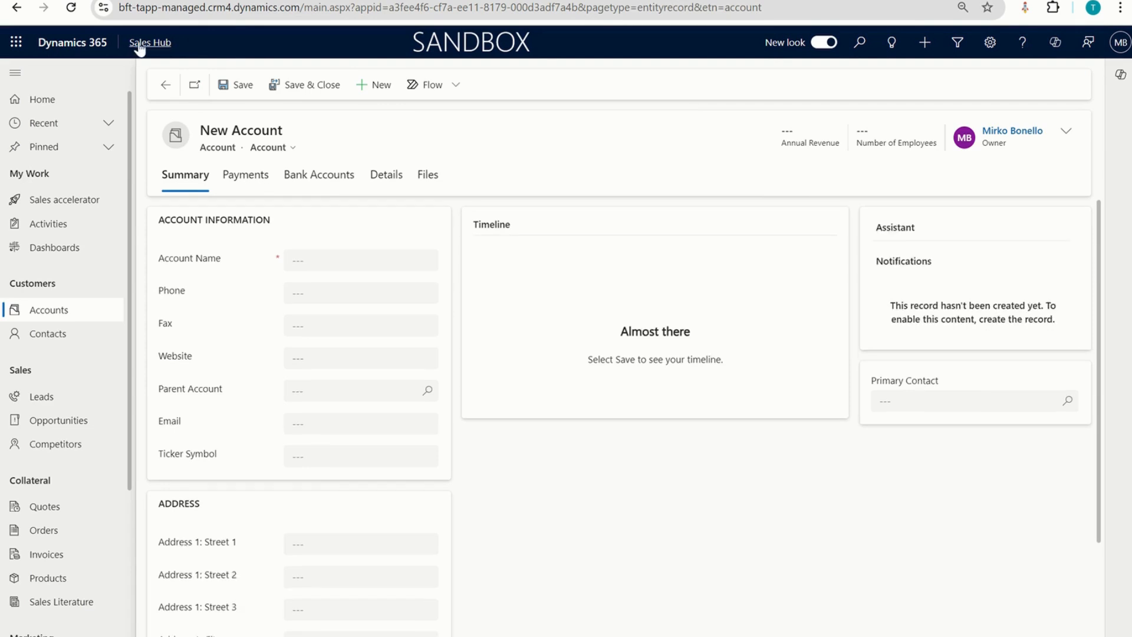
{"action": "left_click", "coordinate": [323, 253]}
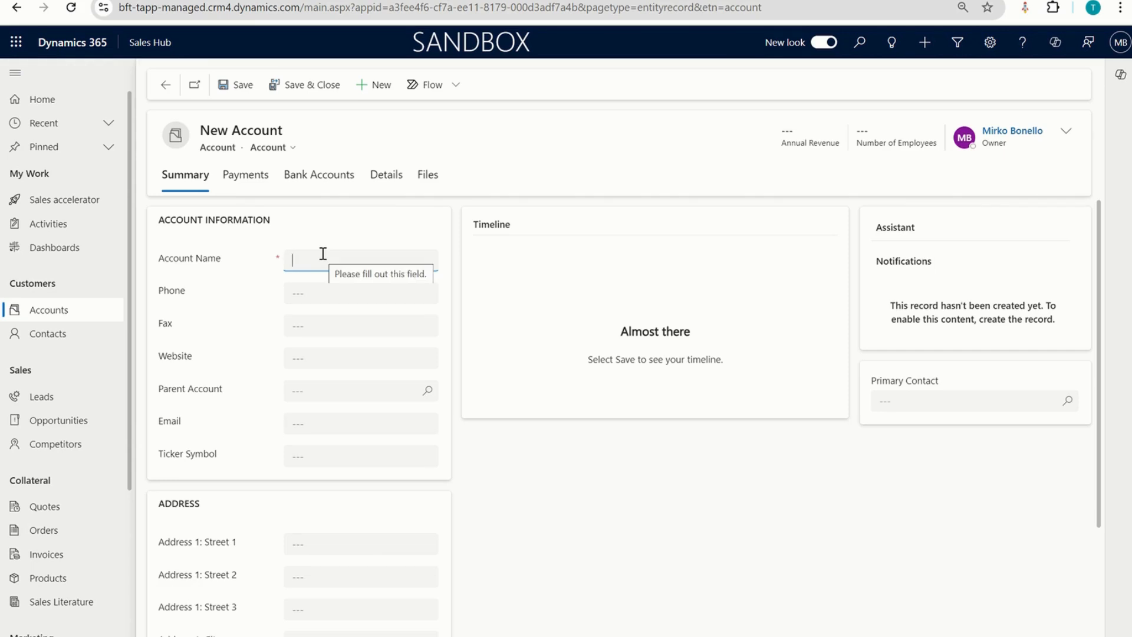
{"action": "type", "text": "Demo "}
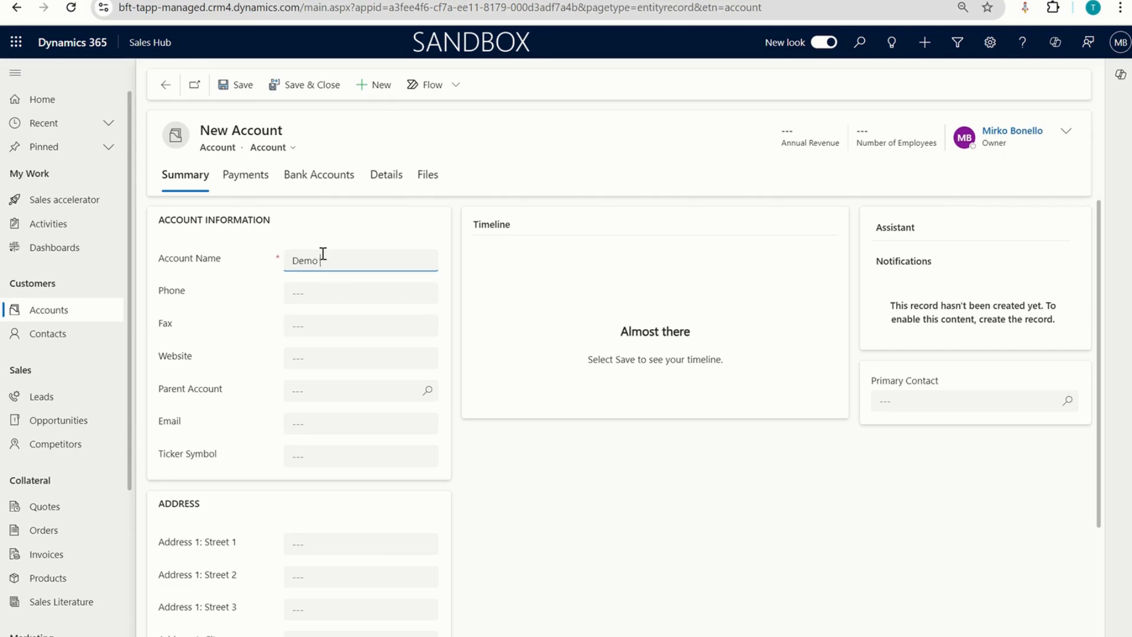
{"action": "type", "text": "Customer 1"}
{"action": "left_click", "coordinate": [240, 94]}
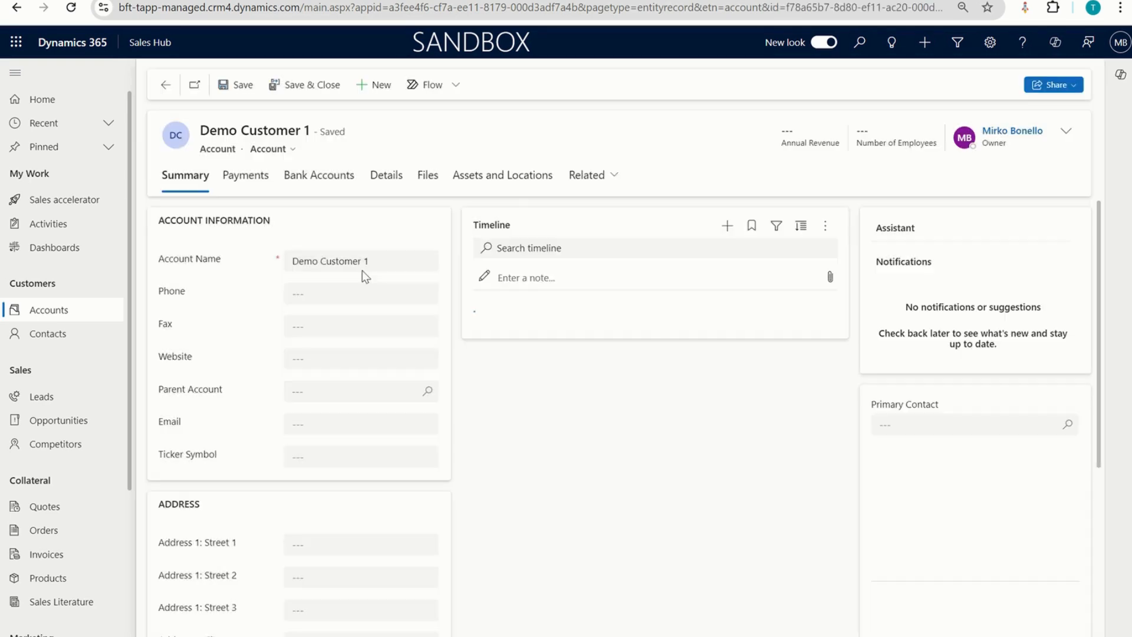
- Enable Create GoCardless Direct Debit Mandate in the account's payment settings and save the record
{"action": "left_click", "coordinate": [251, 179]}
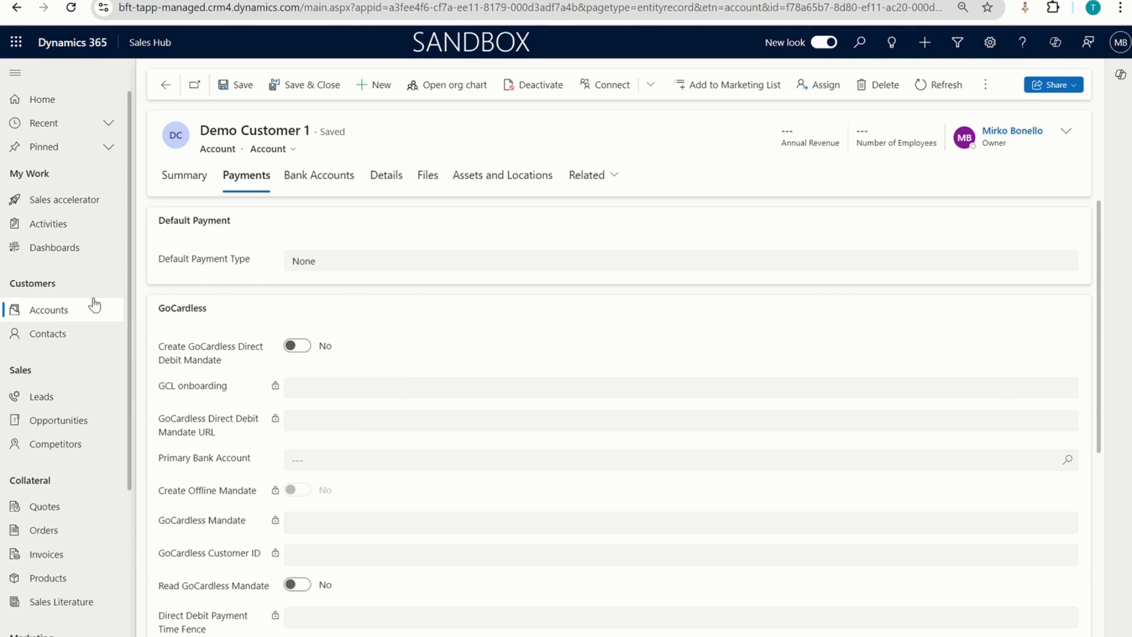
{"action": "left_click", "coordinate": [295, 347]}
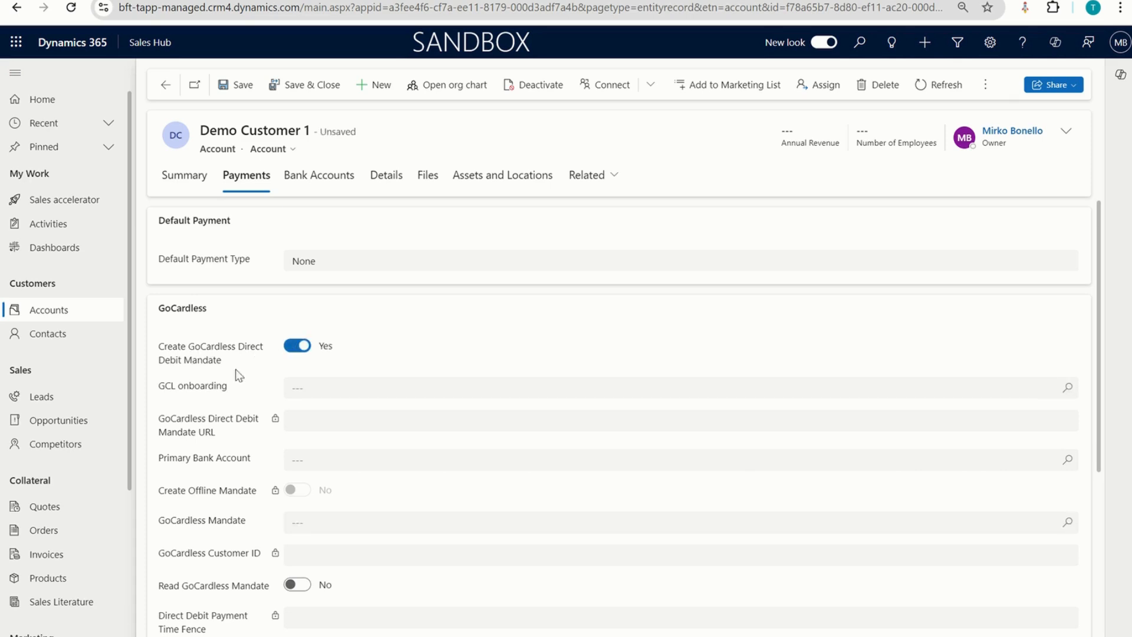
{"action": "left_click", "coordinate": [255, 86]}
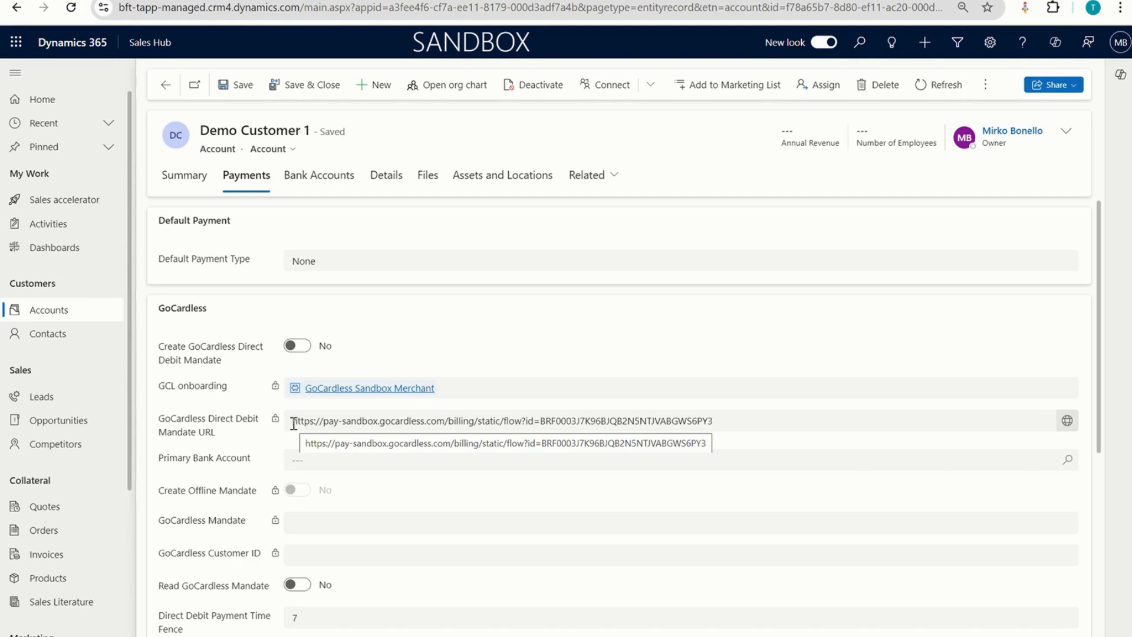
- Copy the account's GoCardless Direct Debit Mandate URL and open it in a new tab of the incognito browser window
{"action": "left_click_drag", "start_coordinate": [293, 424], "coordinate": [720, 423]}
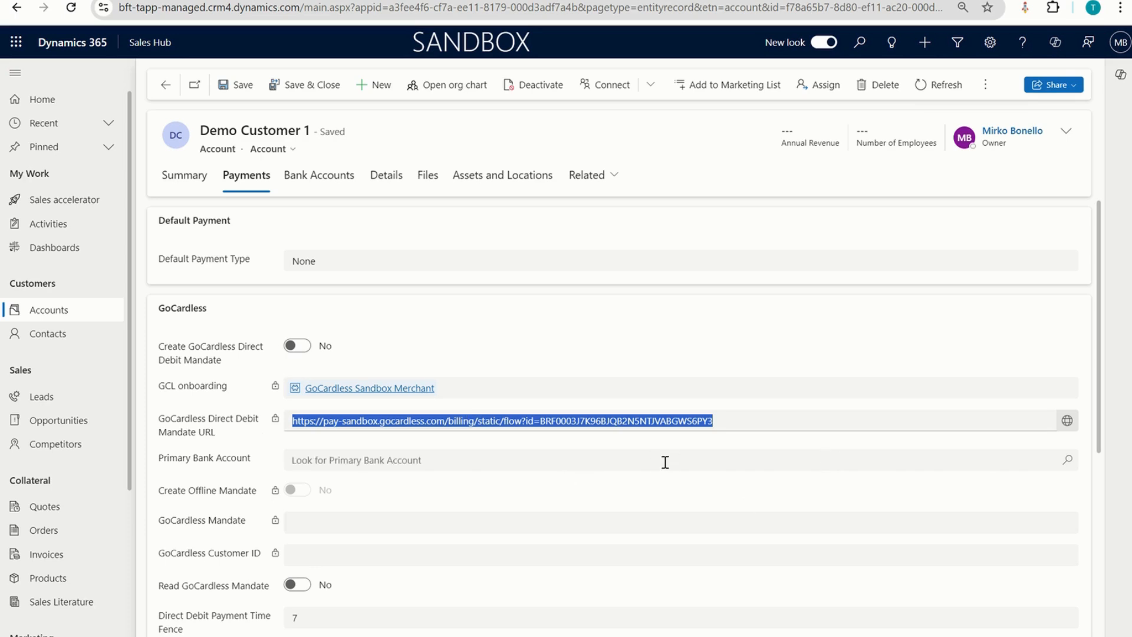
{"action": "scroll", "coordinate": [747, 417], "scroll_direction": "down", "scroll_amount": 1}
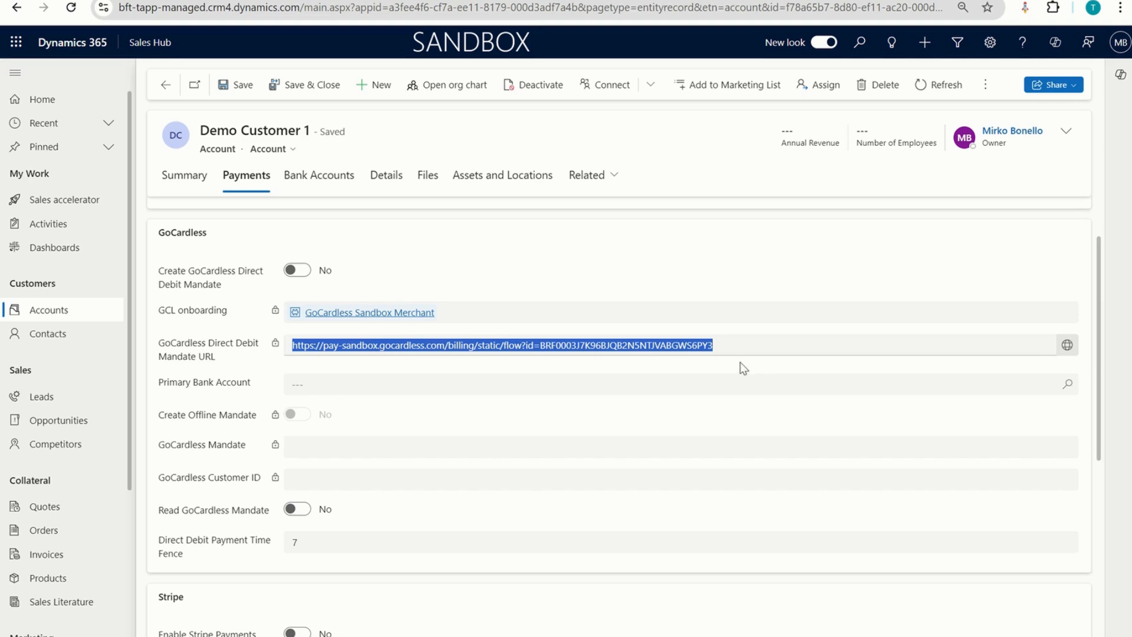
{"action": "right_click", "coordinate": [686, 351]}
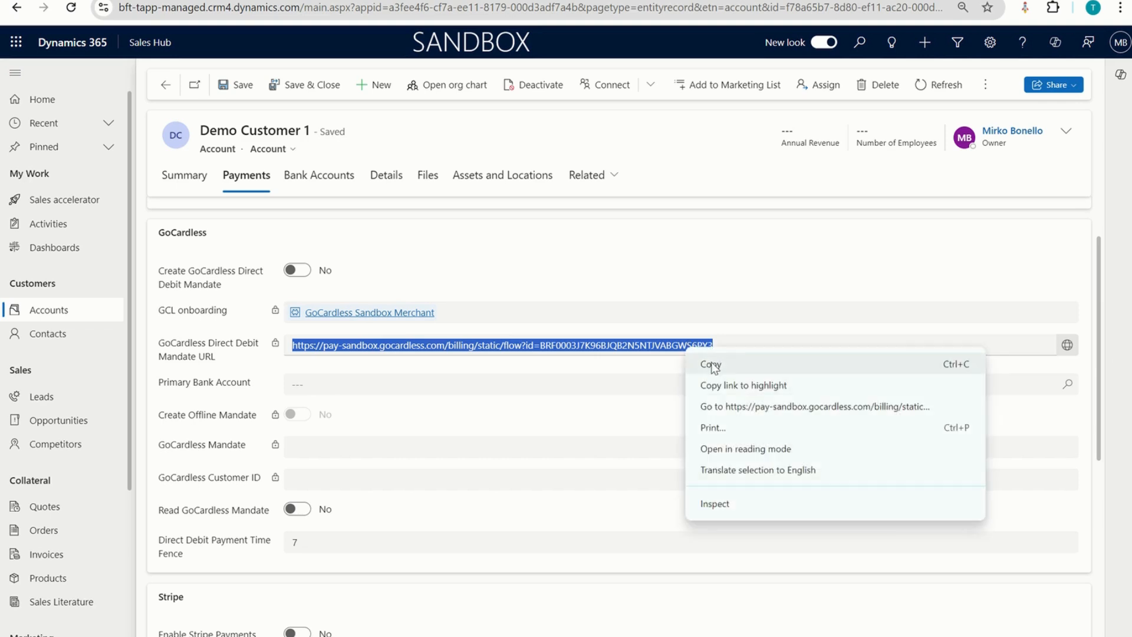
{"action": "left_click", "coordinate": [708, 365]}
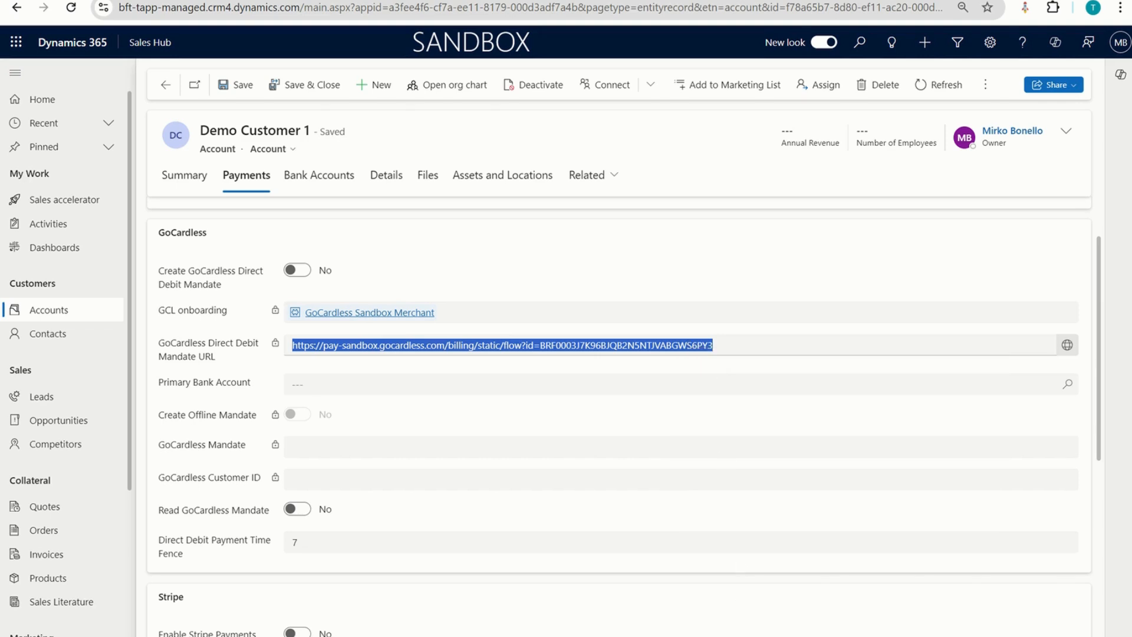
{"action": "mouse_move", "coordinate": [737, 631]}
{"action": "left_click", "coordinate": [818, 596]}
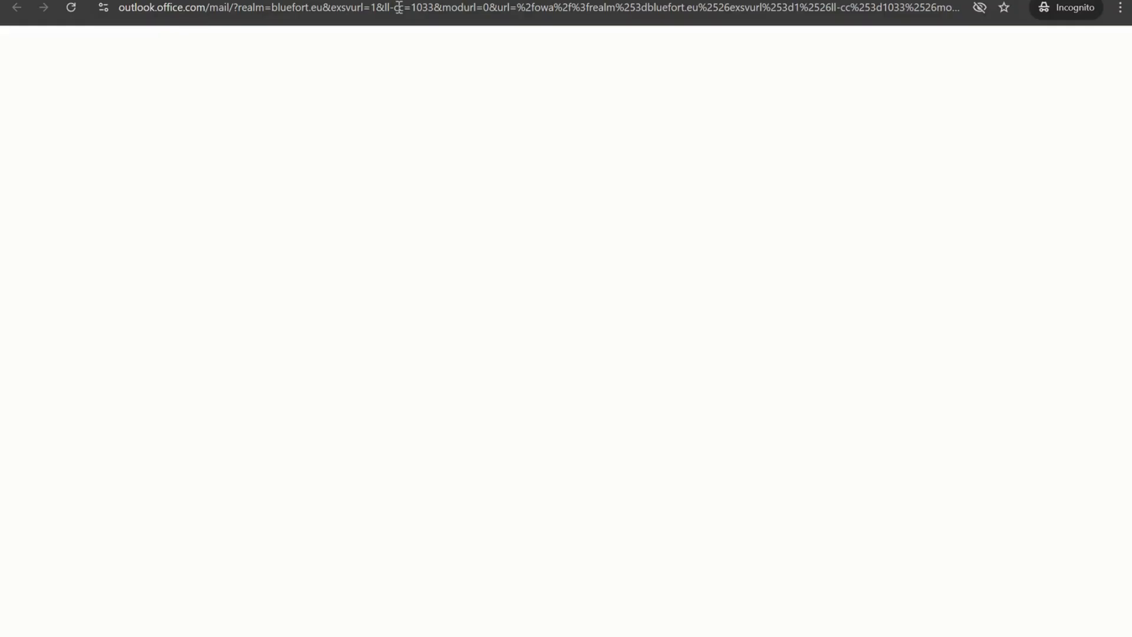
{"action": "key", "text": "ctrl+t"}
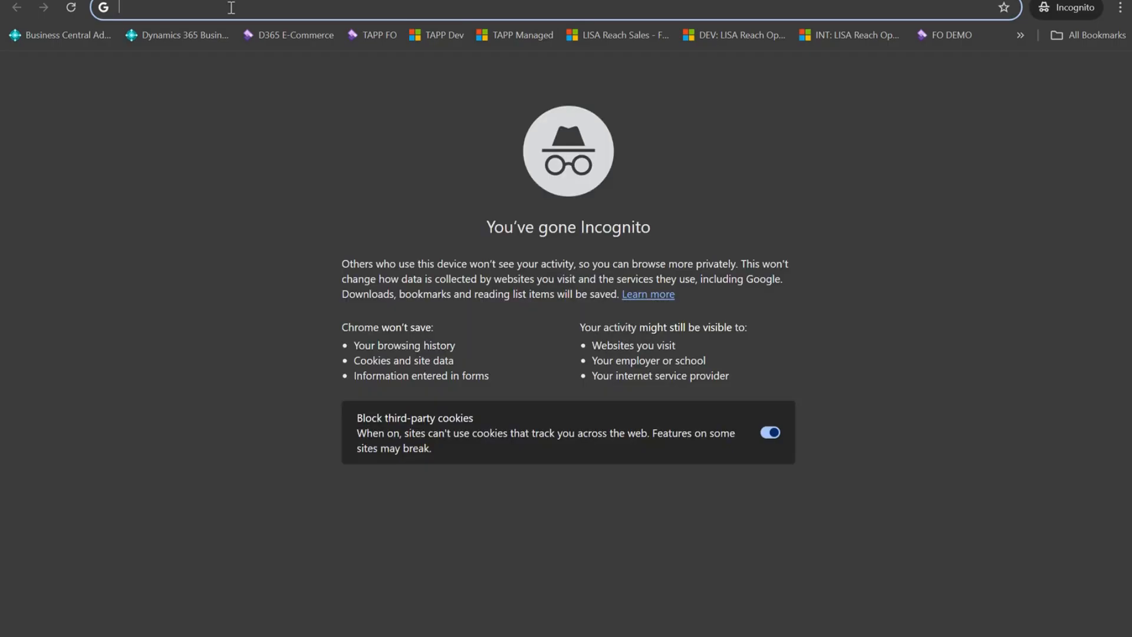
{"action": "key", "text": "ctrl+v"}
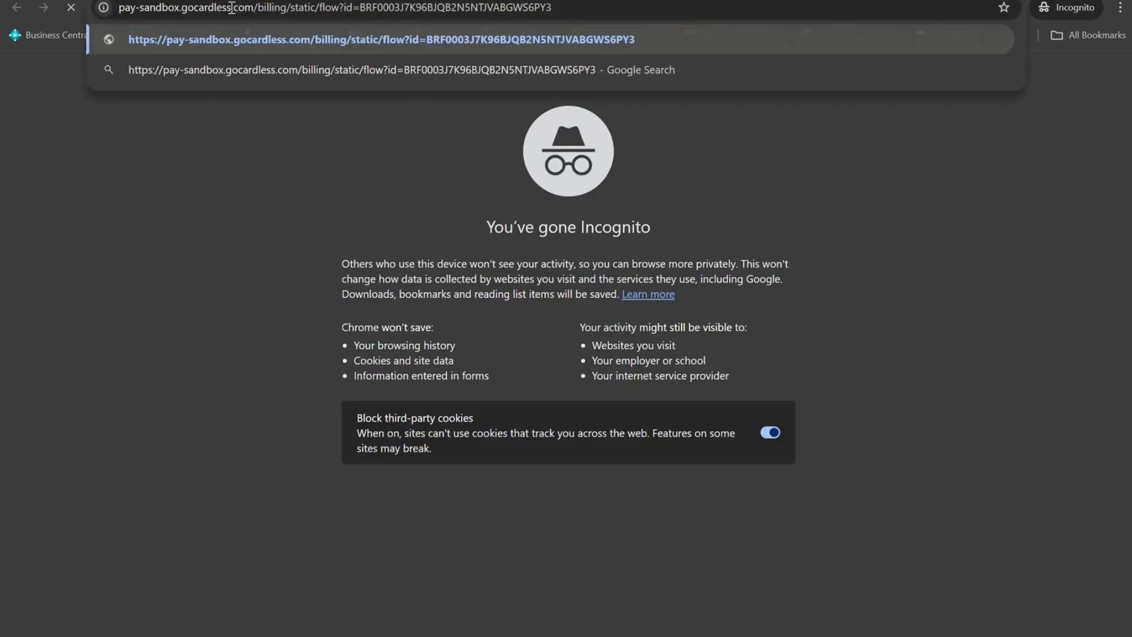
{"action": "key", "text": "Return"}
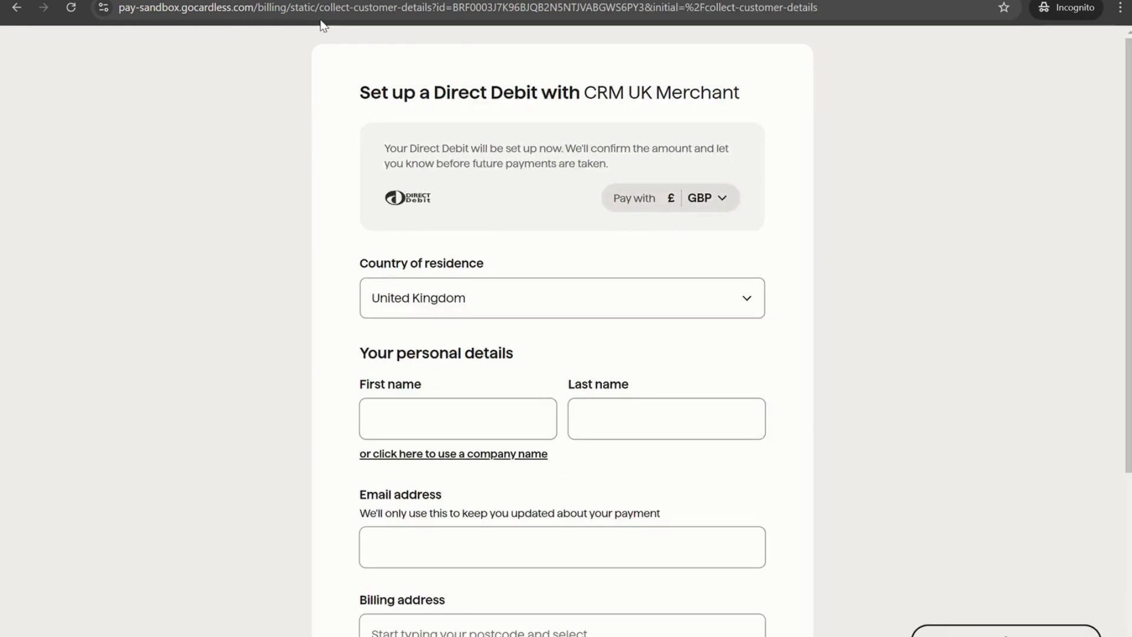
- Use a company name on the Direct Debit form, entering Demo Customer 1, and fill in the customer's email address
{"action": "left_click", "coordinate": [523, 462]}
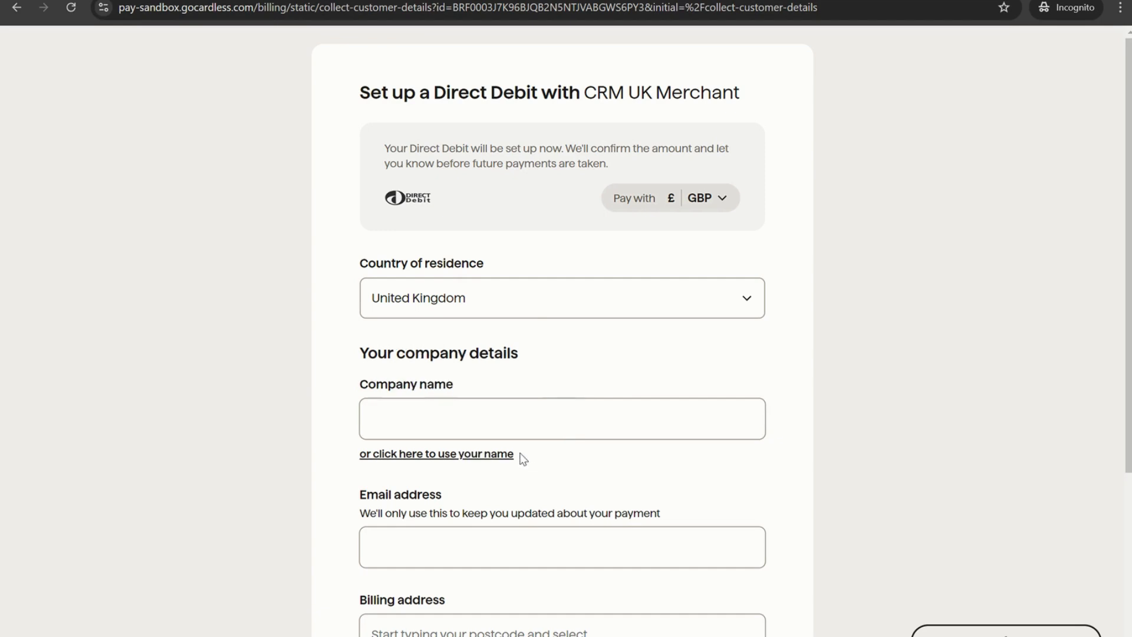
{"action": "left_click", "coordinate": [508, 429]}
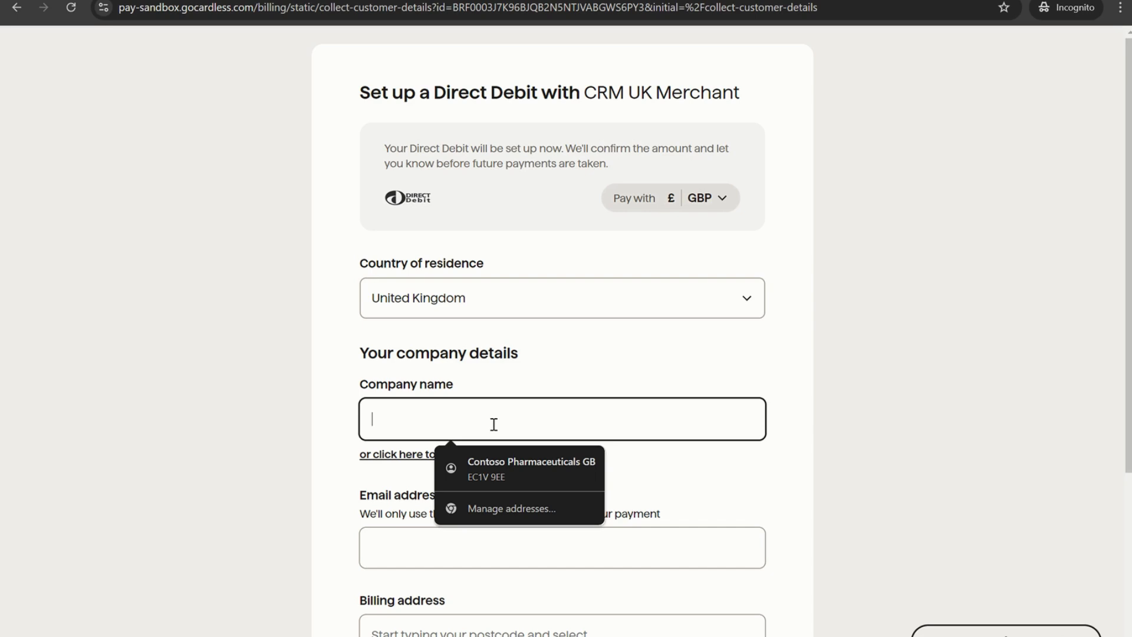
{"action": "type", "text": "De"}
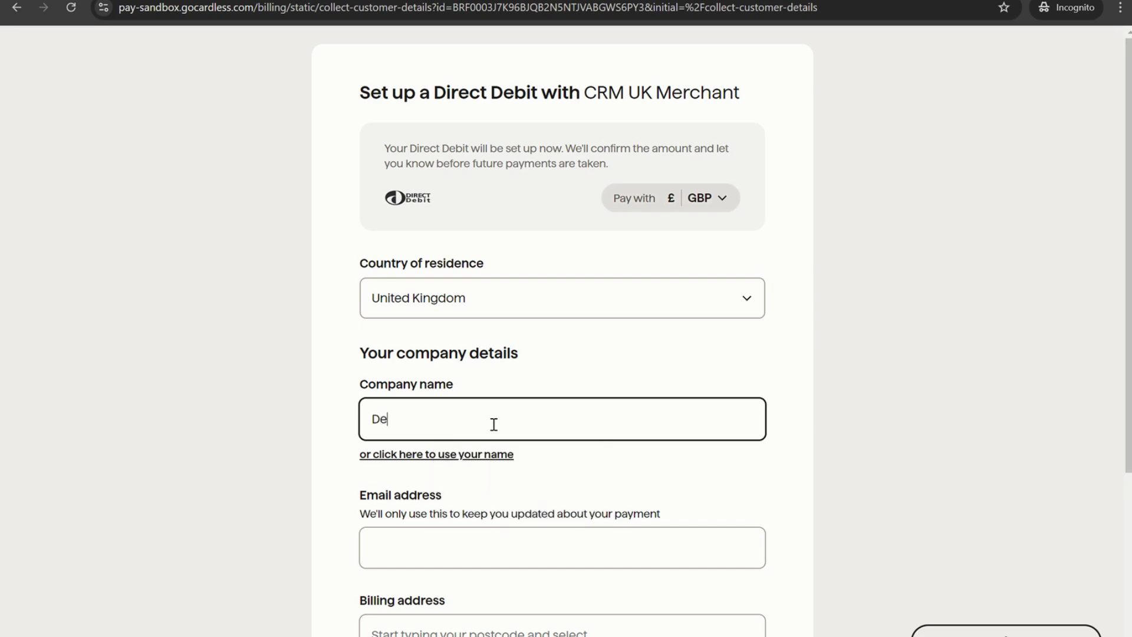
{"action": "type", "text": "mo Customer 1"}
{"action": "scroll", "coordinate": [486, 409], "scroll_direction": "down", "scroll_amount": 3}
{"action": "left_click", "coordinate": [479, 404]}
{"action": "type", "text": "c"}
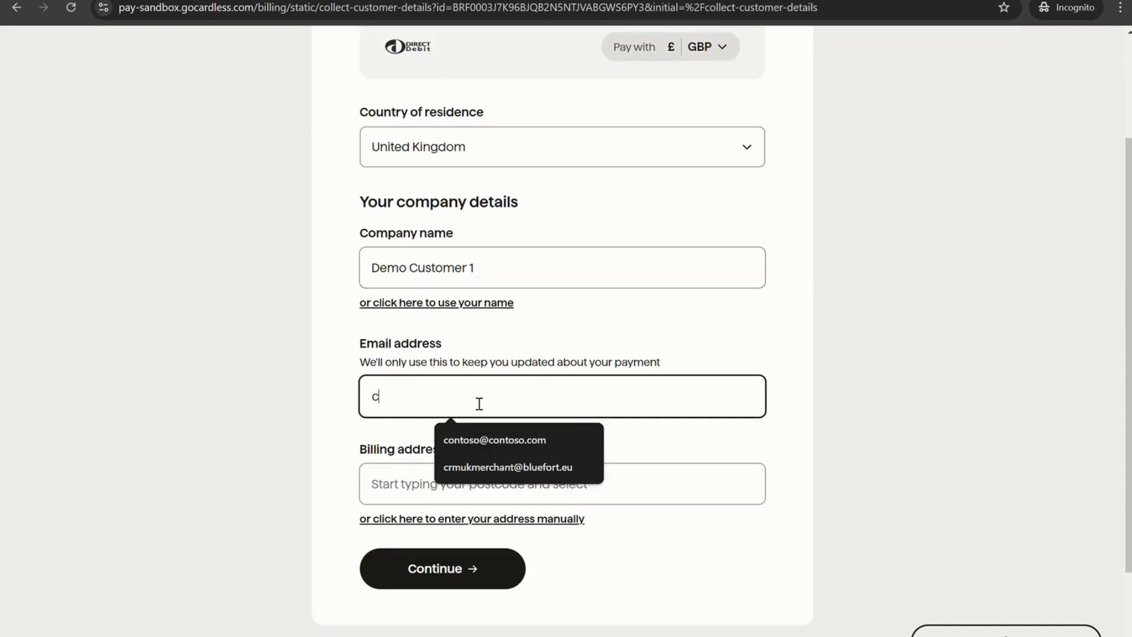
{"action": "left_click", "coordinate": [468, 440]}
- Fill in the customer's billing address from the suggested postcode match and continue to the bank details
{"action": "scroll", "coordinate": [580, 455], "scroll_direction": "down", "scroll_amount": 2}
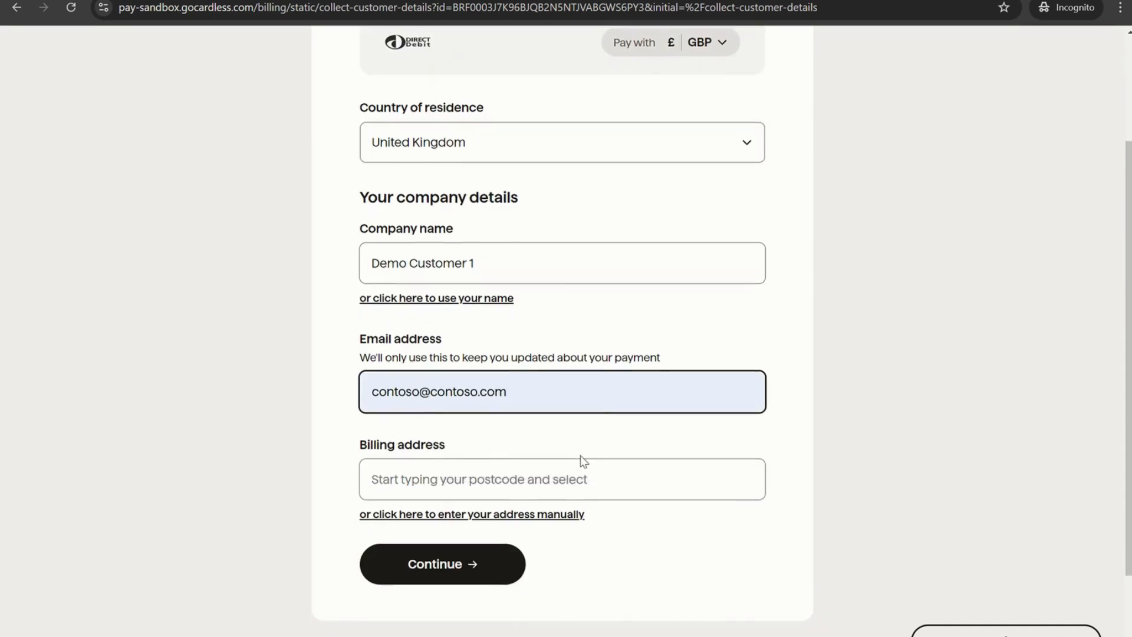
{"action": "left_click", "coordinate": [547, 409]}
{"action": "left_click", "coordinate": [513, 451]}
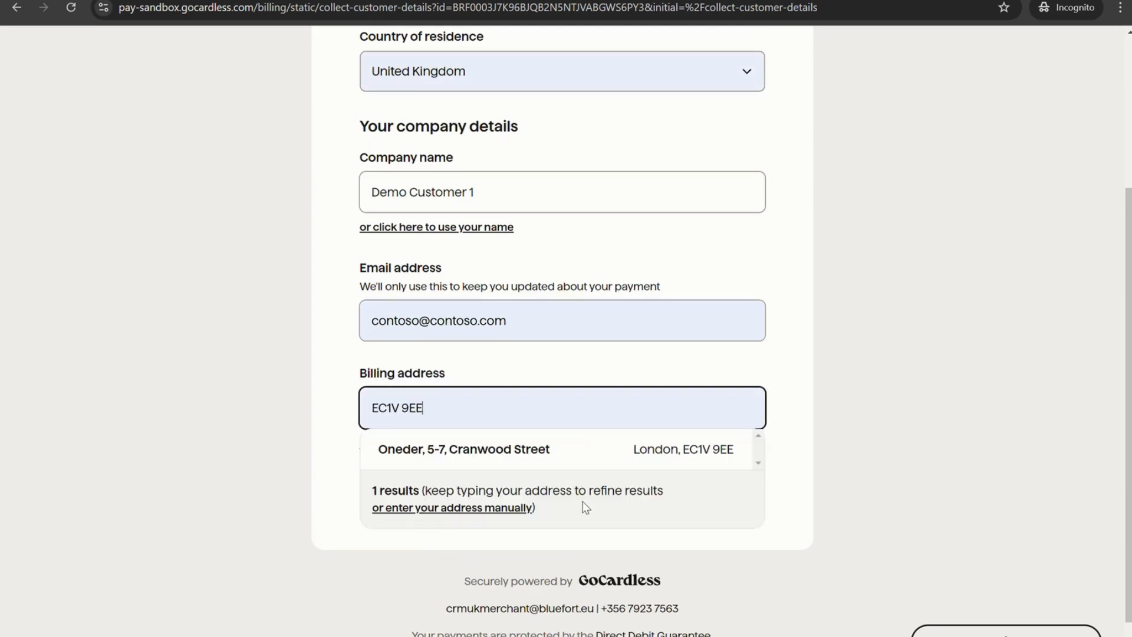
{"action": "left_click", "coordinate": [501, 449]}
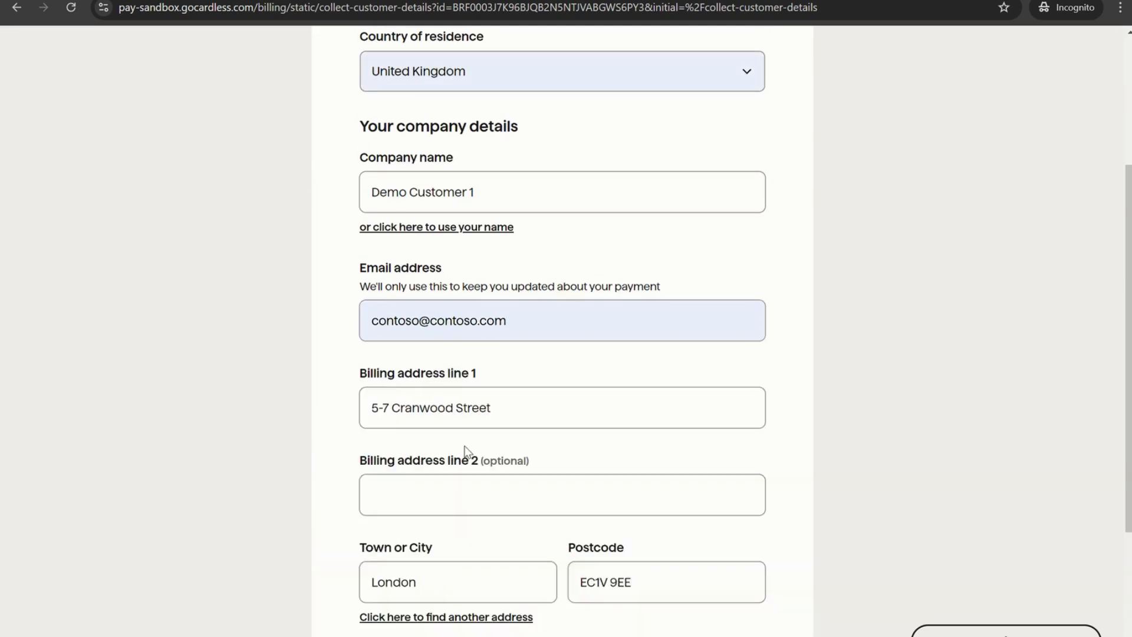
{"action": "scroll", "coordinate": [473, 459], "scroll_direction": "down", "scroll_amount": 4}
{"action": "left_click", "coordinate": [451, 433]}
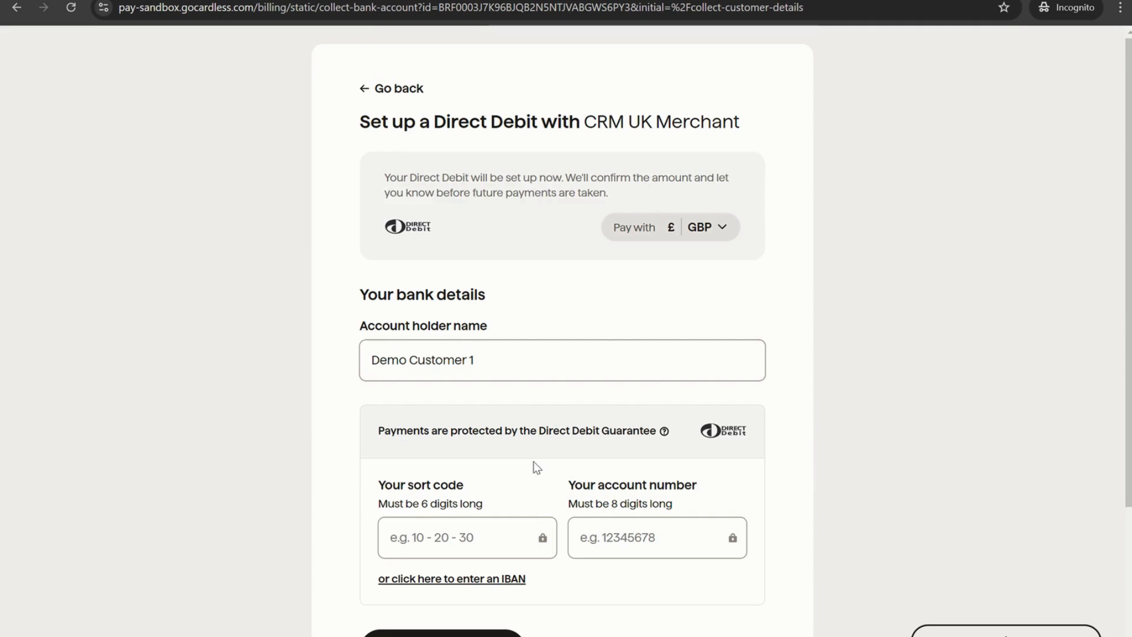
- Switch the bank details to IBAN entry, fill in the customer's IBAN and continue to the confirmation page
{"action": "left_click", "coordinate": [506, 579]}
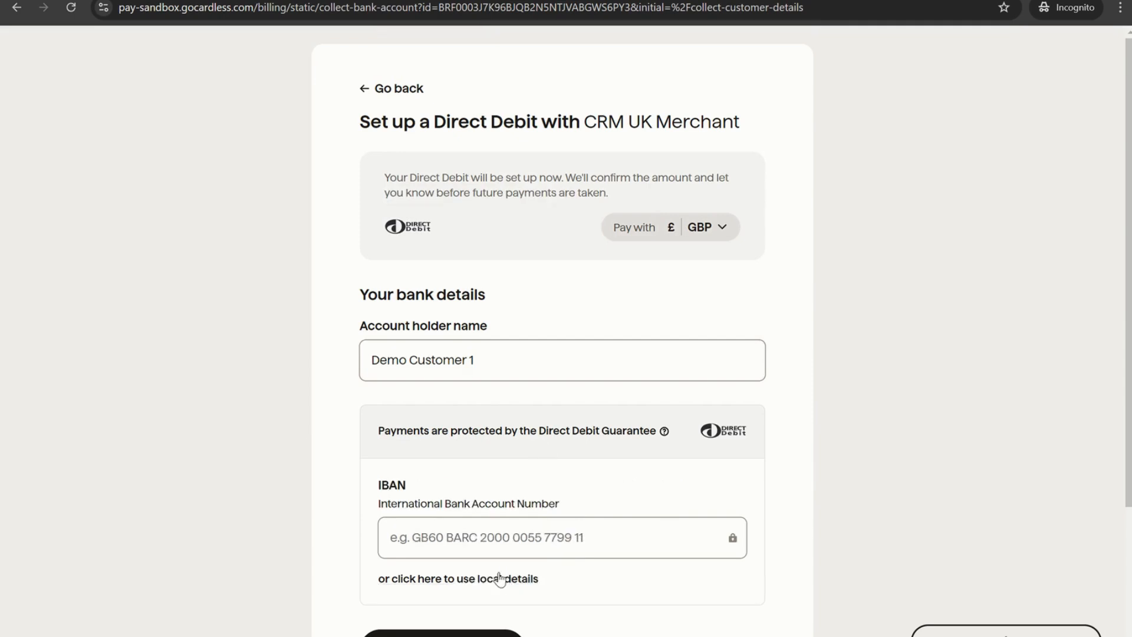
{"action": "left_click", "coordinate": [483, 548]}
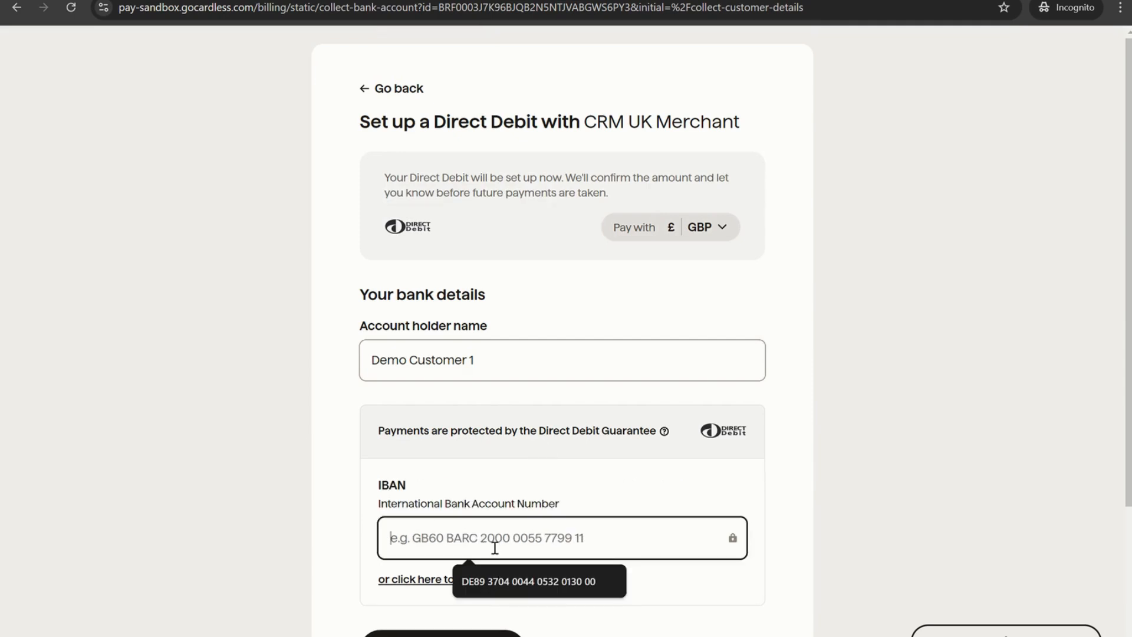
{"action": "mouse_move", "coordinate": [516, 3]}
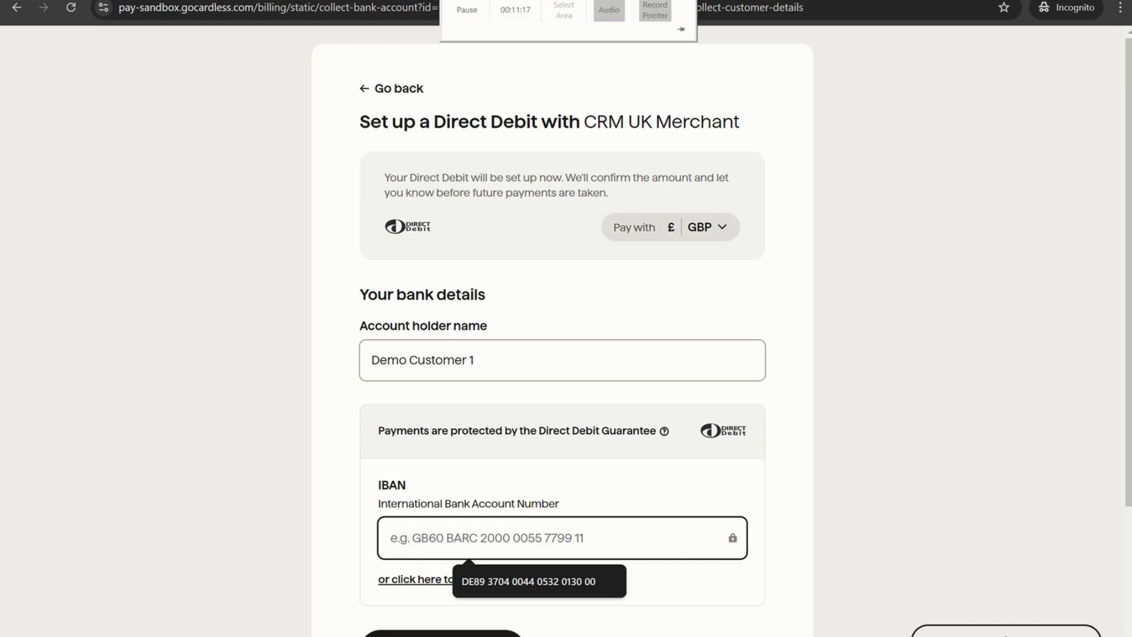
{"action": "left_click", "coordinate": [467, 9]}
{"action": "left_click", "coordinate": [539, 536]}
{"action": "key", "text": "ctrl+v"}
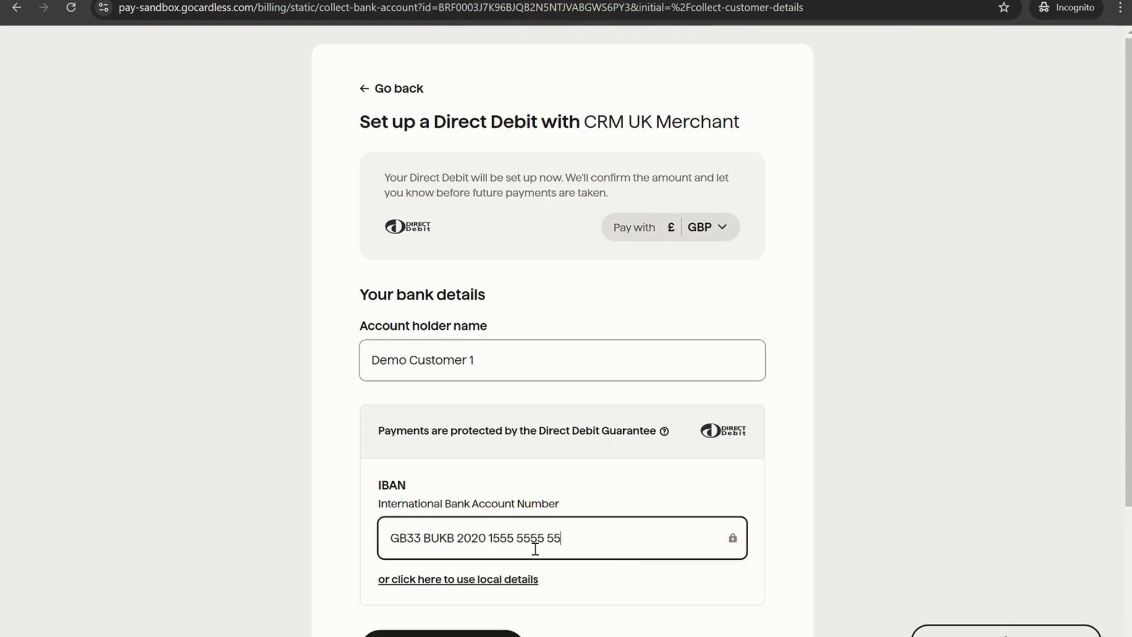
{"action": "left_click", "coordinate": [480, 630]}
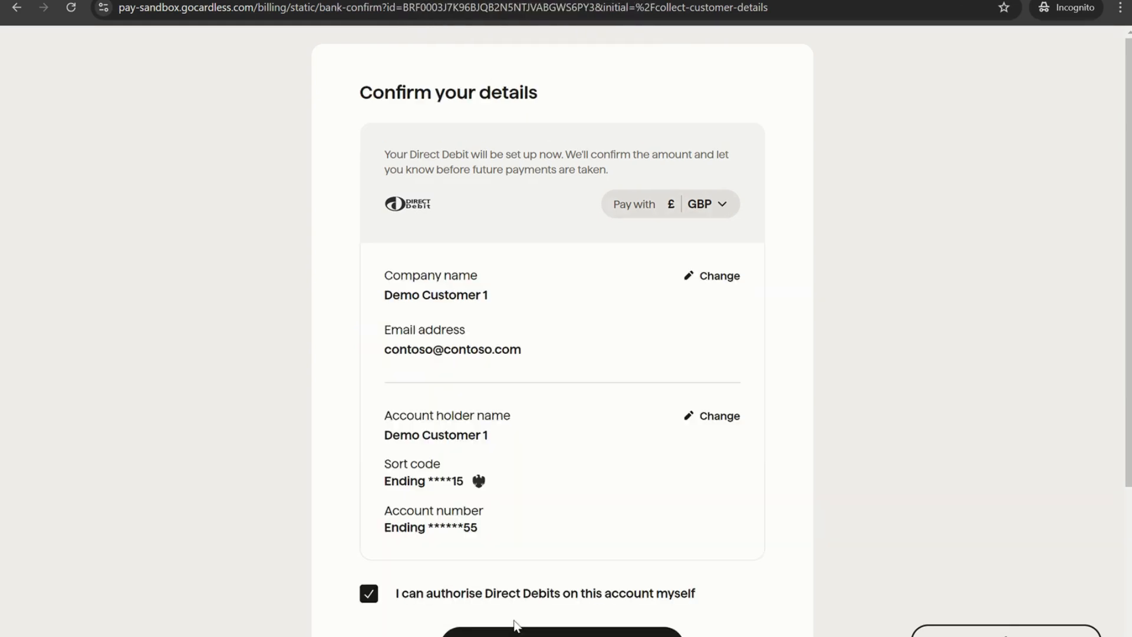
- Confirm the customer and bank details by setting up the Direct Debit
{"action": "scroll", "coordinate": [584, 458], "scroll_direction": "down", "scroll_amount": 3}
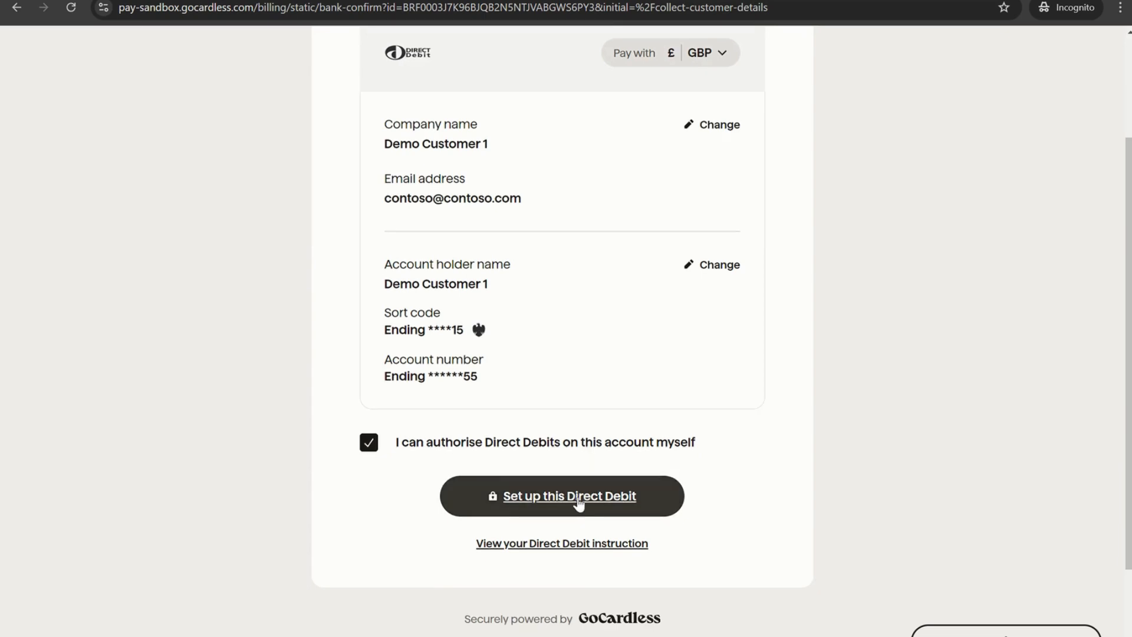
{"action": "left_click", "coordinate": [579, 503]}
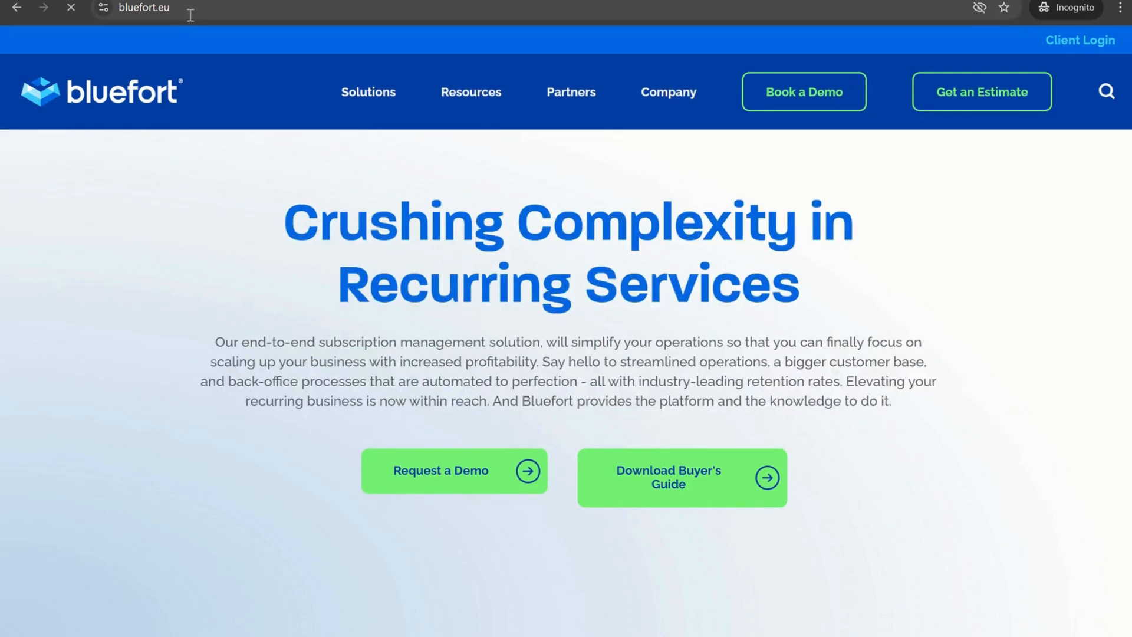
{"action": "left_click", "coordinate": [187, 8]}
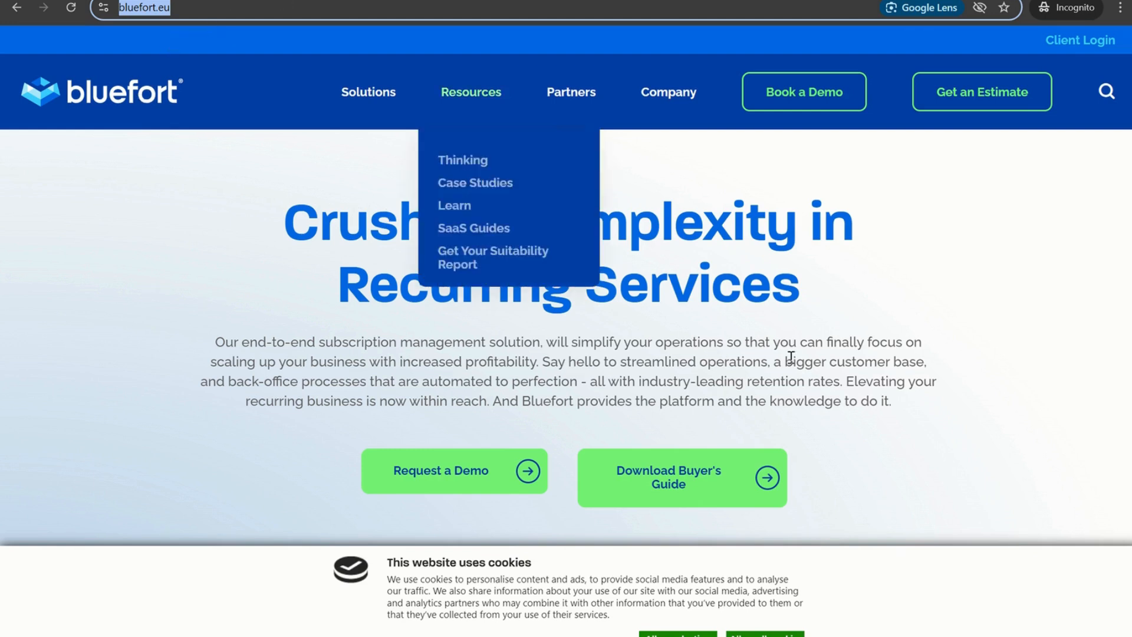
- Switch to the Demo Customer 1 account in Dynamics 365, enable Read GoCardless Mandate and save the record
{"action": "mouse_move", "coordinate": [737, 635]}
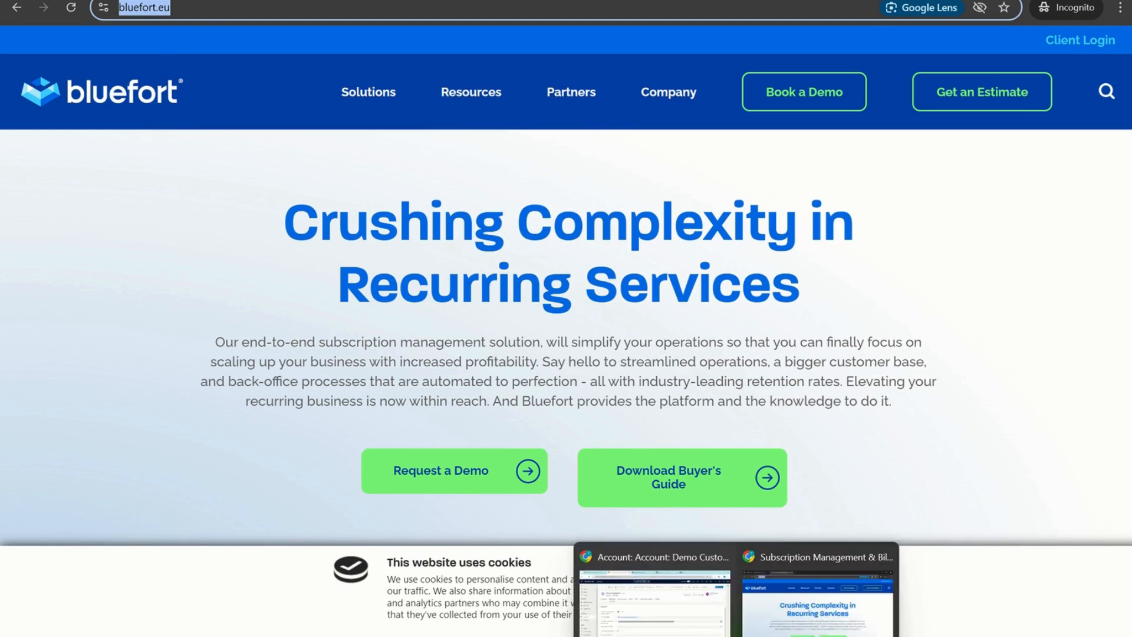
{"action": "left_click", "coordinate": [724, 561]}
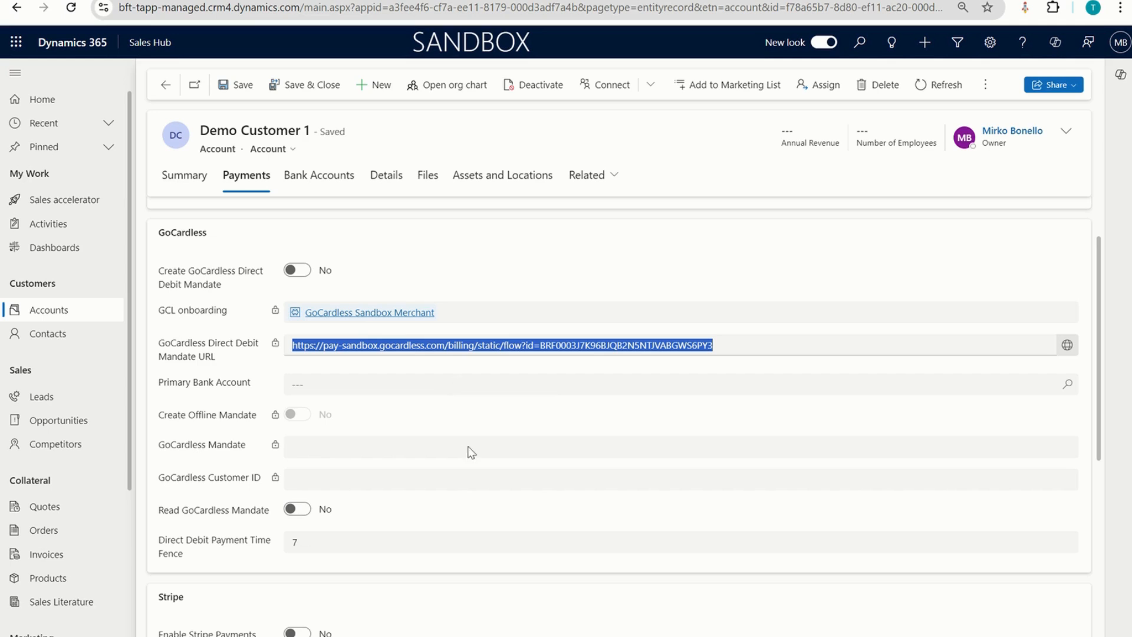
{"action": "left_click", "coordinate": [295, 511]}
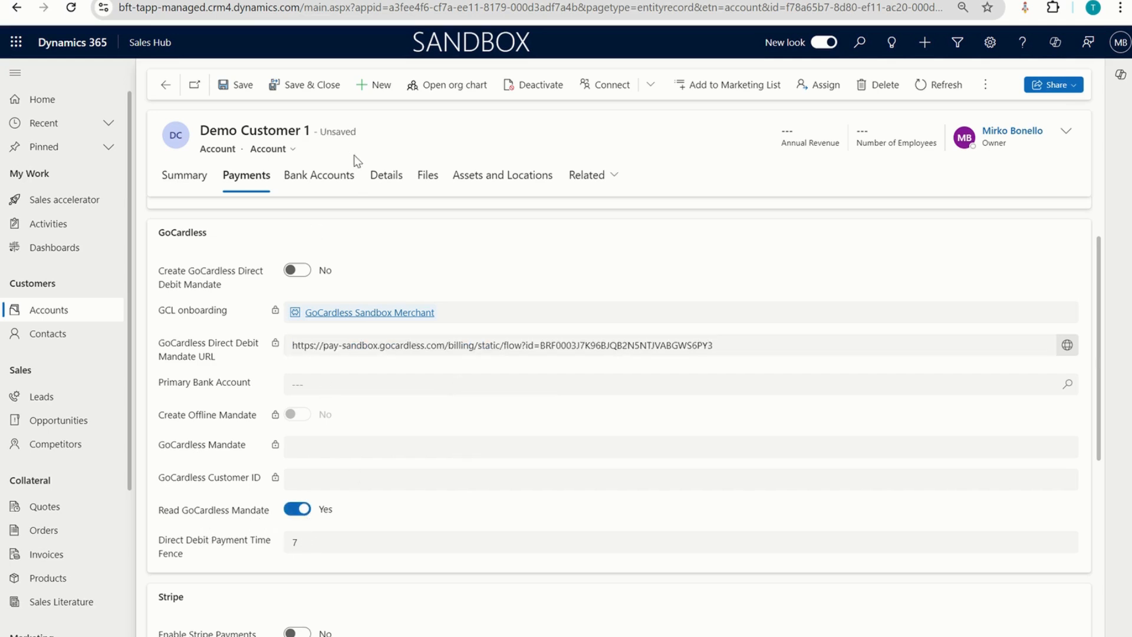
{"action": "left_click", "coordinate": [241, 85]}
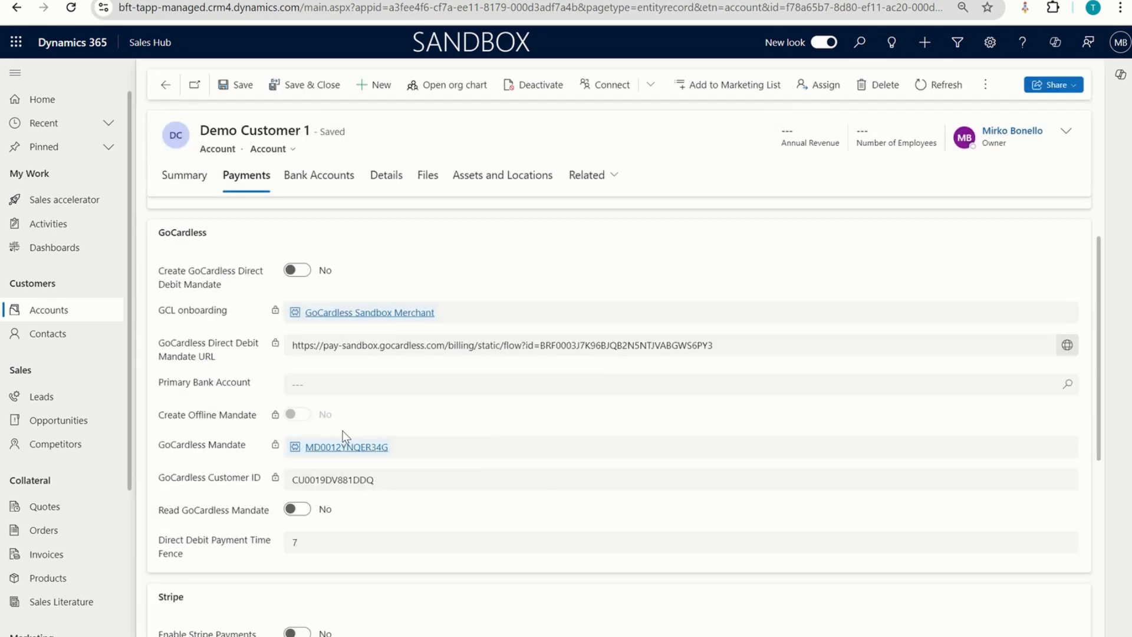
- Review the account's GoCardless fields and check the GoCardless Mandates list in the Bluefort TAPP app for the account's mandate
{"action": "scroll", "coordinate": [379, 472], "scroll_direction": "up", "scroll_amount": 1}
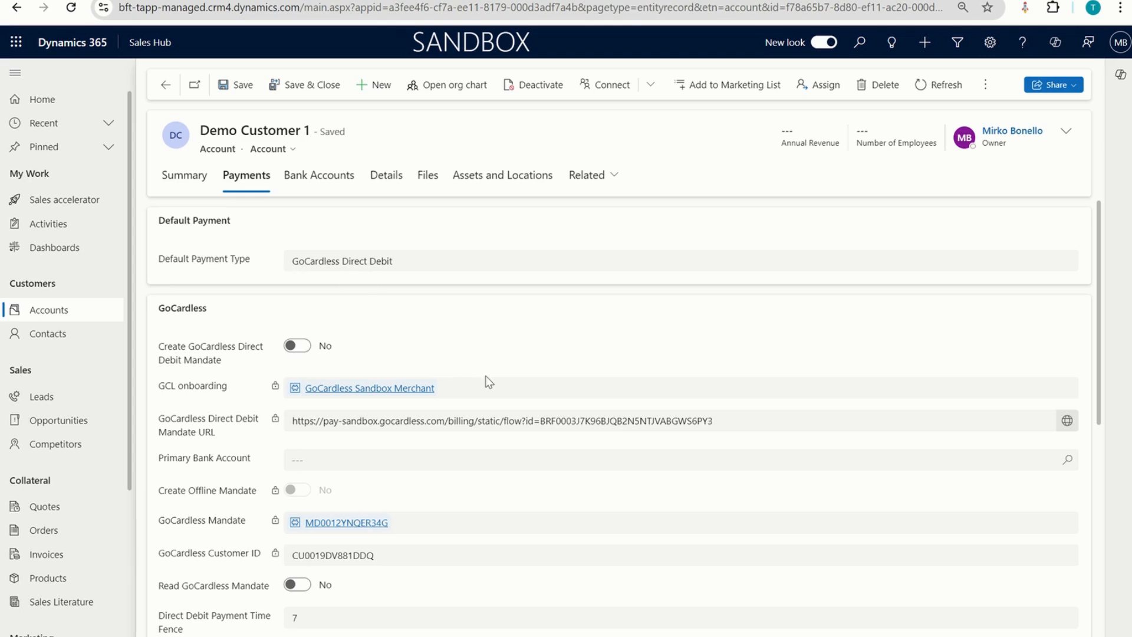
{"action": "scroll", "coordinate": [529, 440], "scroll_direction": "down", "scroll_amount": 2}
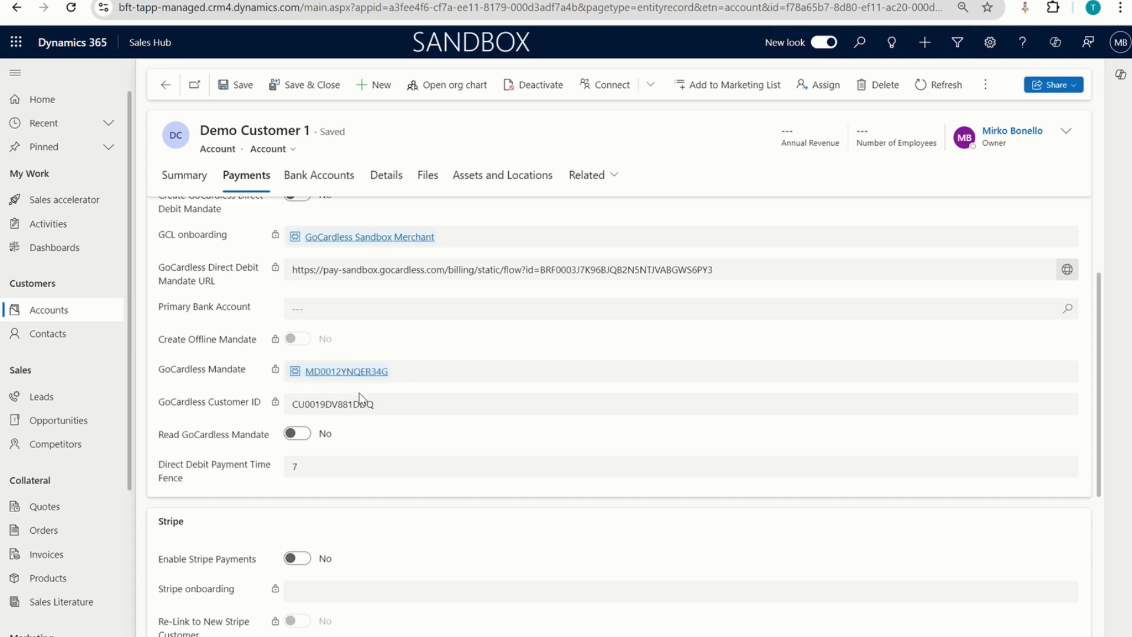
{"action": "mouse_move", "coordinate": [531, 1]}
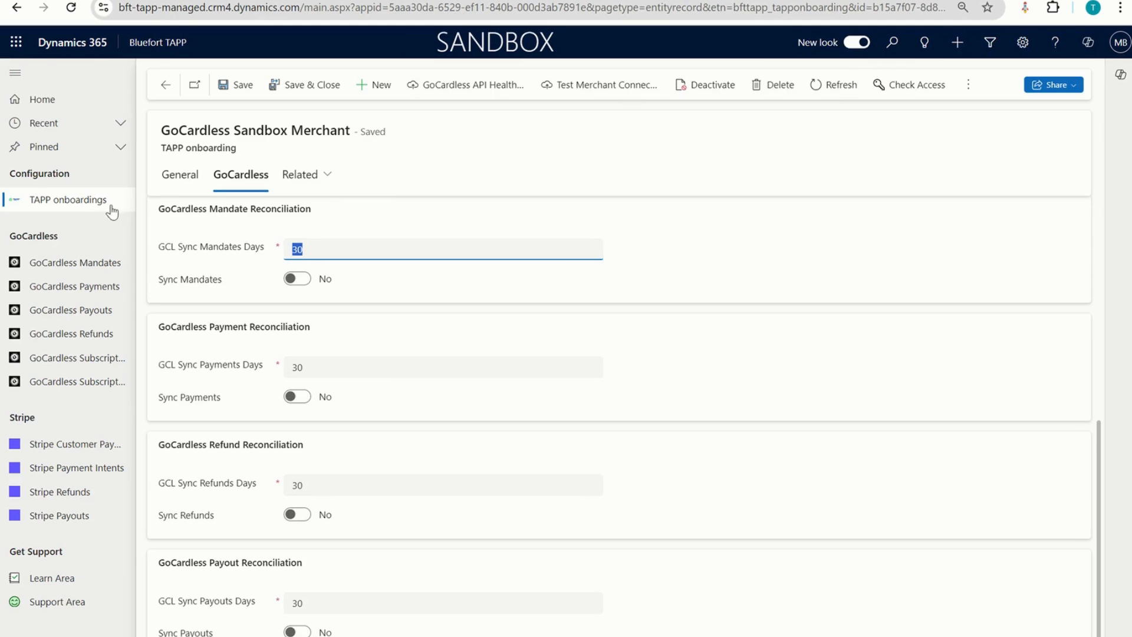
{"action": "left_click", "coordinate": [89, 263]}
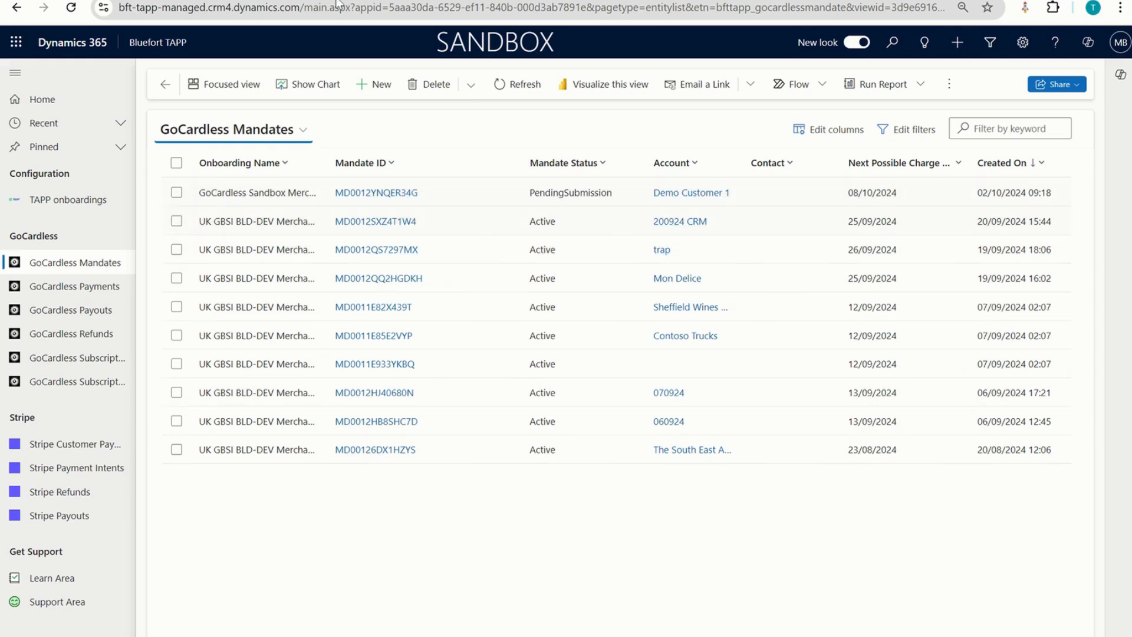
{"action": "left_click", "coordinate": [378, 1]}
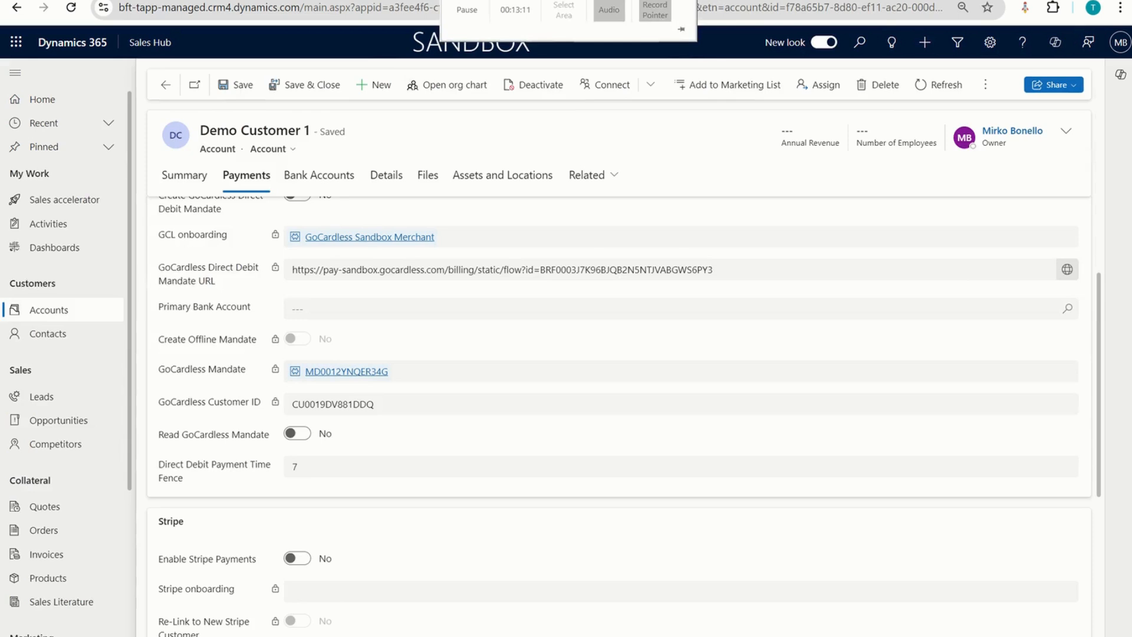
- Open the GoCardless mandate linked to the Demo Customer 1 account and copy its Mandate ID
{"action": "left_click", "coordinate": [346, 373]}
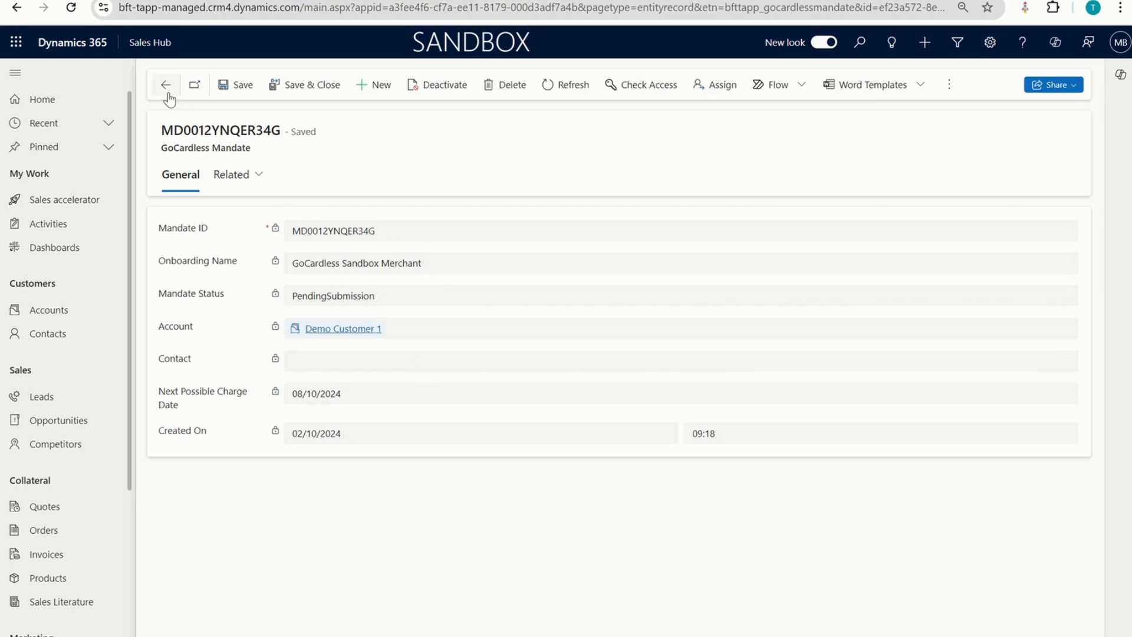
{"action": "left_click_drag", "start_coordinate": [386, 231], "coordinate": [293, 239]}
{"action": "key", "text": "ctrl+c"}
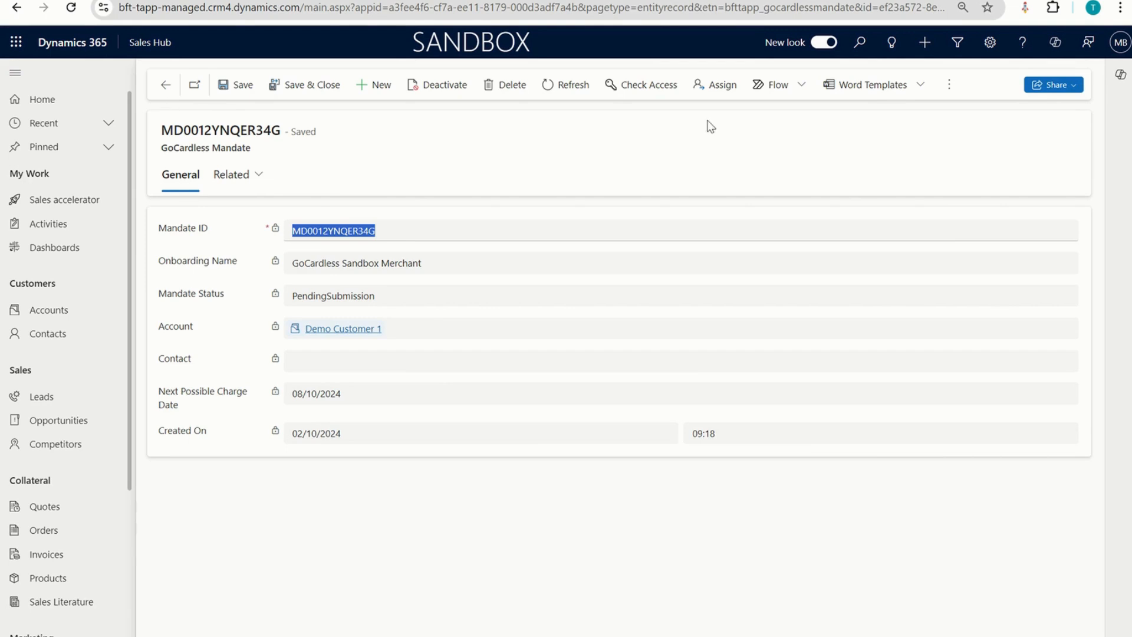
- Switch to the GoCardless sandbox Developers page and simulate the Mandate activated scenario for the copied mandate ID
{"action": "left_click_drag", "start_coordinate": [711, 127], "coordinate": [709, 128]}
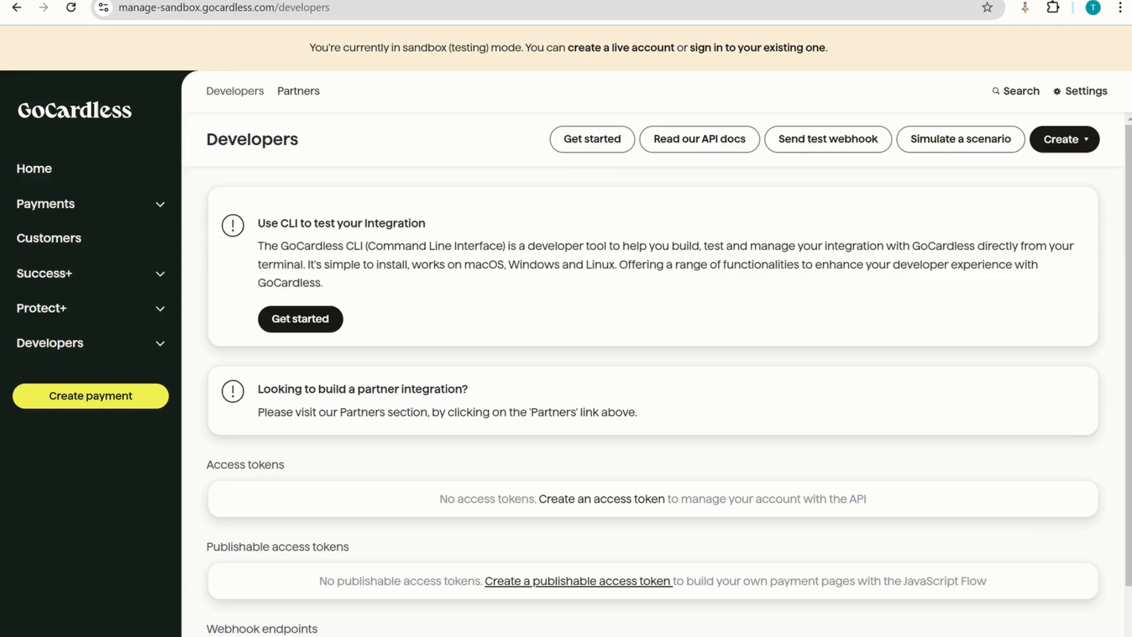
{"action": "left_click", "coordinate": [922, 140]}
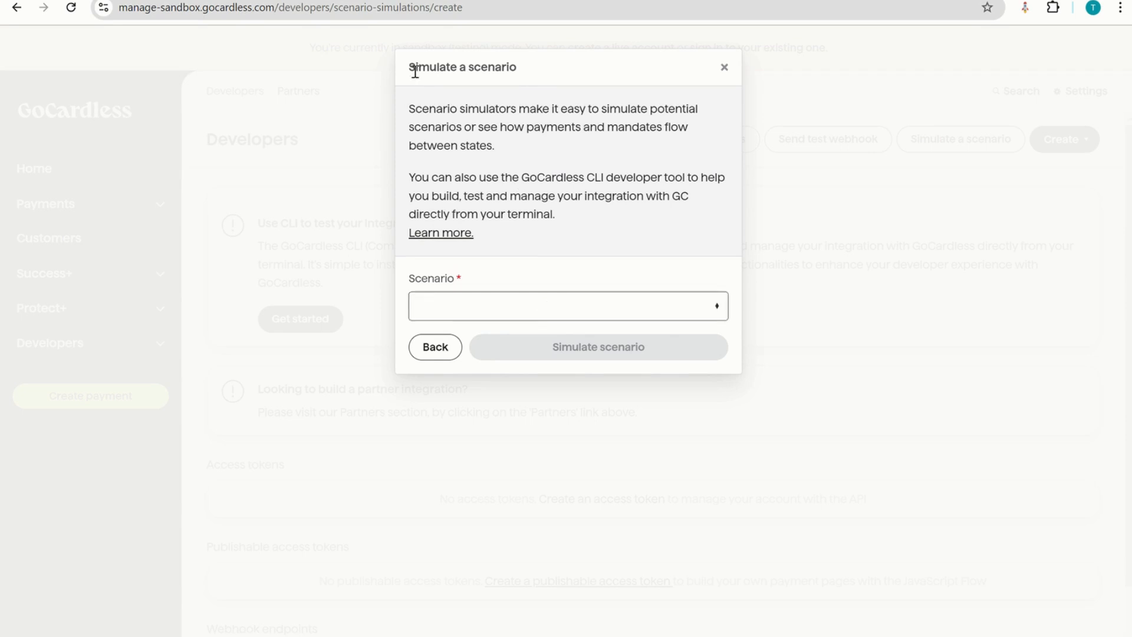
{"action": "left_click", "coordinate": [549, 315]}
{"action": "scroll", "coordinate": [525, 427], "scroll_direction": "down", "scroll_amount": 4}
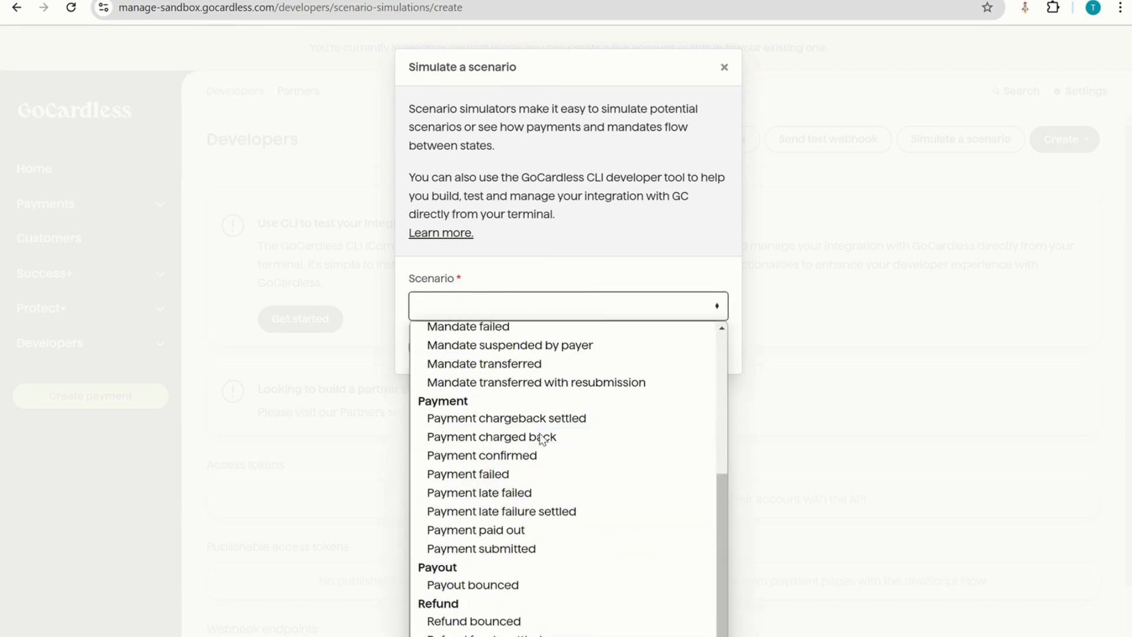
{"action": "scroll", "coordinate": [542, 431], "scroll_direction": "up", "scroll_amount": 3}
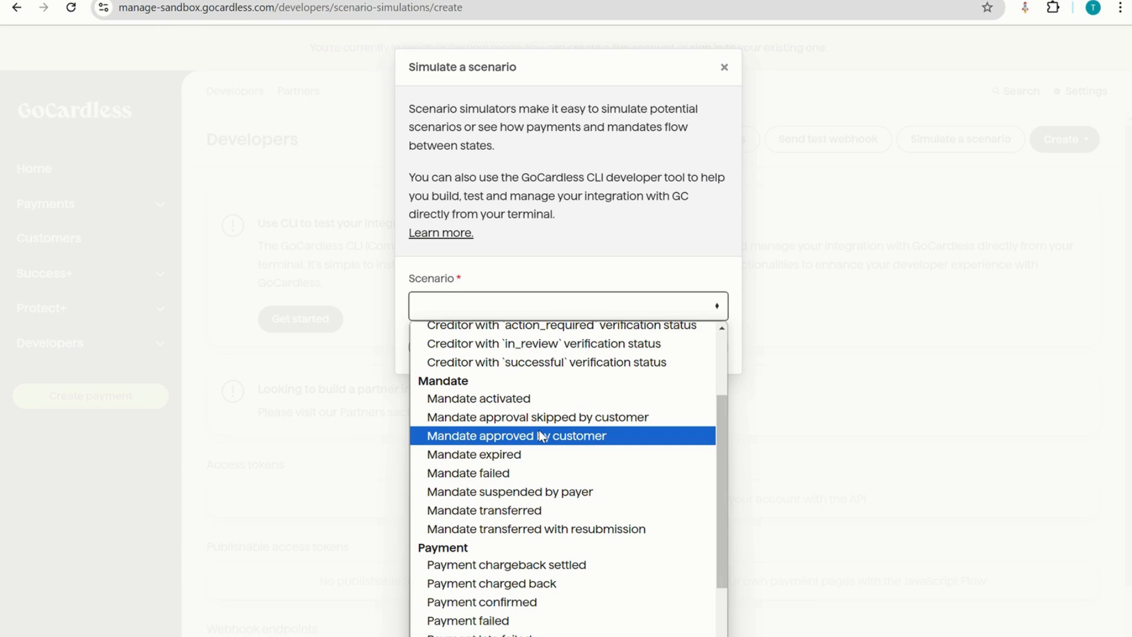
{"action": "left_click", "coordinate": [545, 399]}
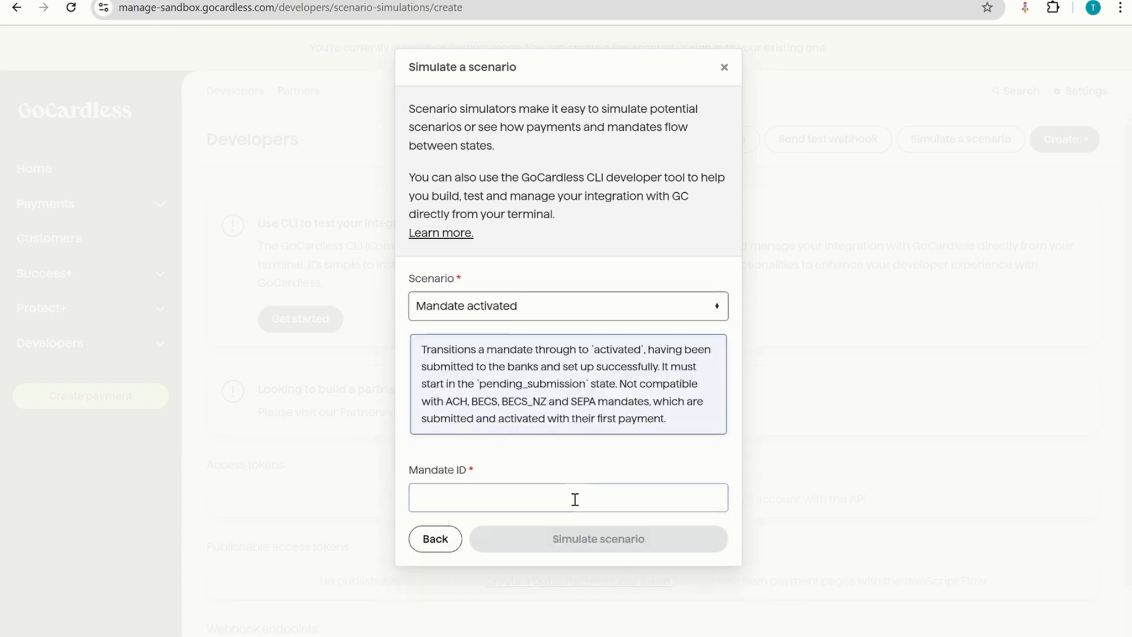
{"action": "left_click", "coordinate": [575, 499]}
{"action": "key", "text": "ctrl+v"}
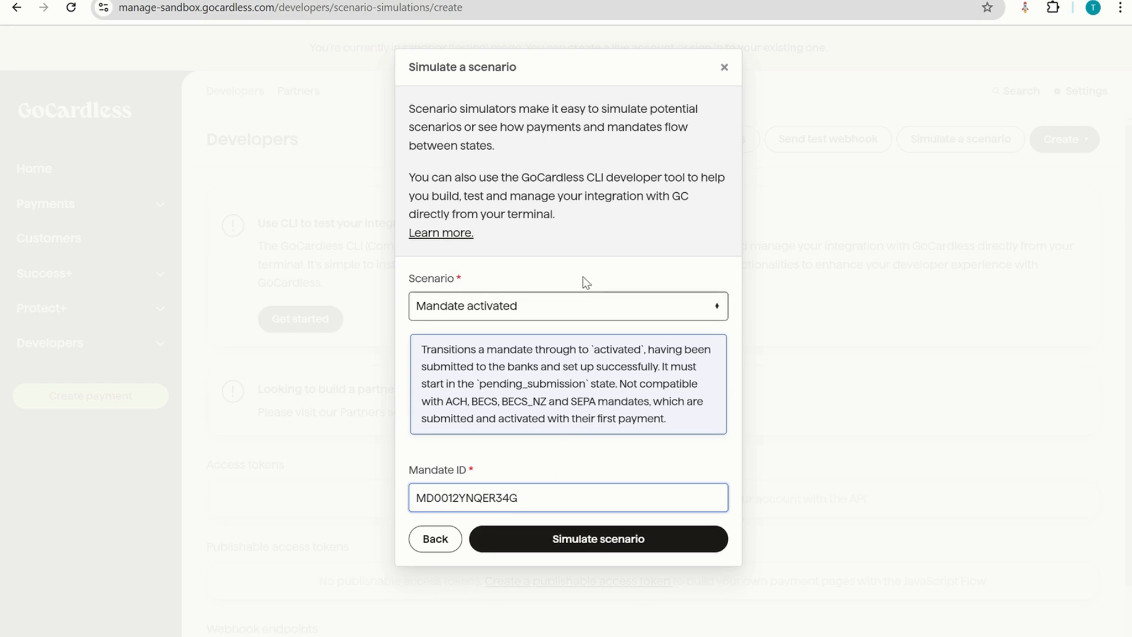
{"action": "left_click", "coordinate": [599, 545]}
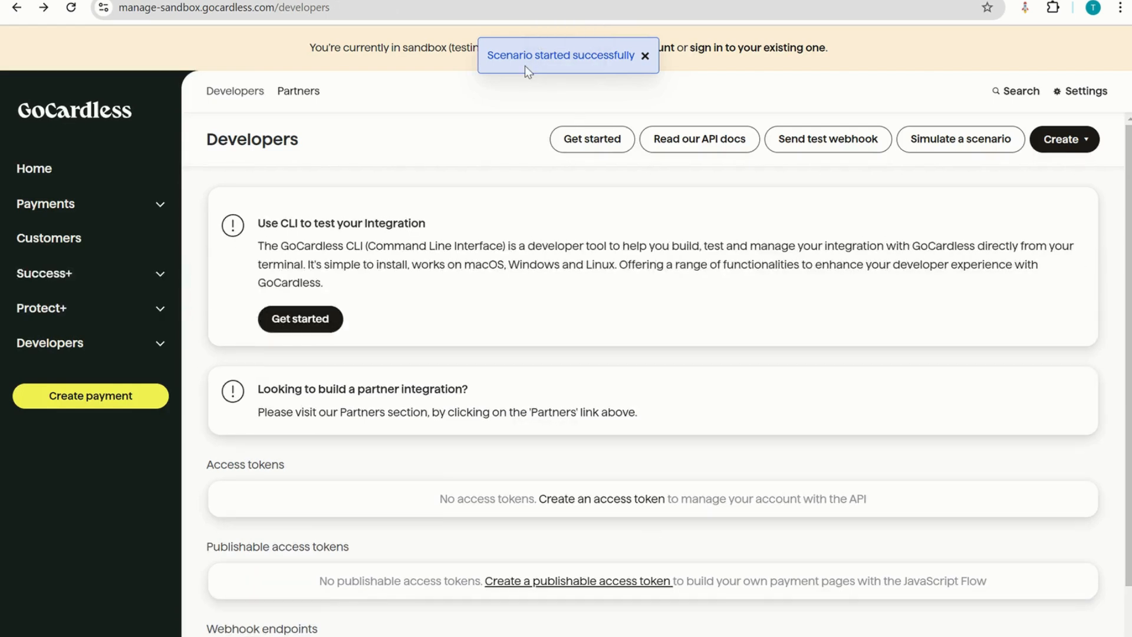
- Switch back to the Dynamics 365 Sales Hub and create a new invoice from the invoices list
{"action": "key", "text": "ctrl+Tab"}
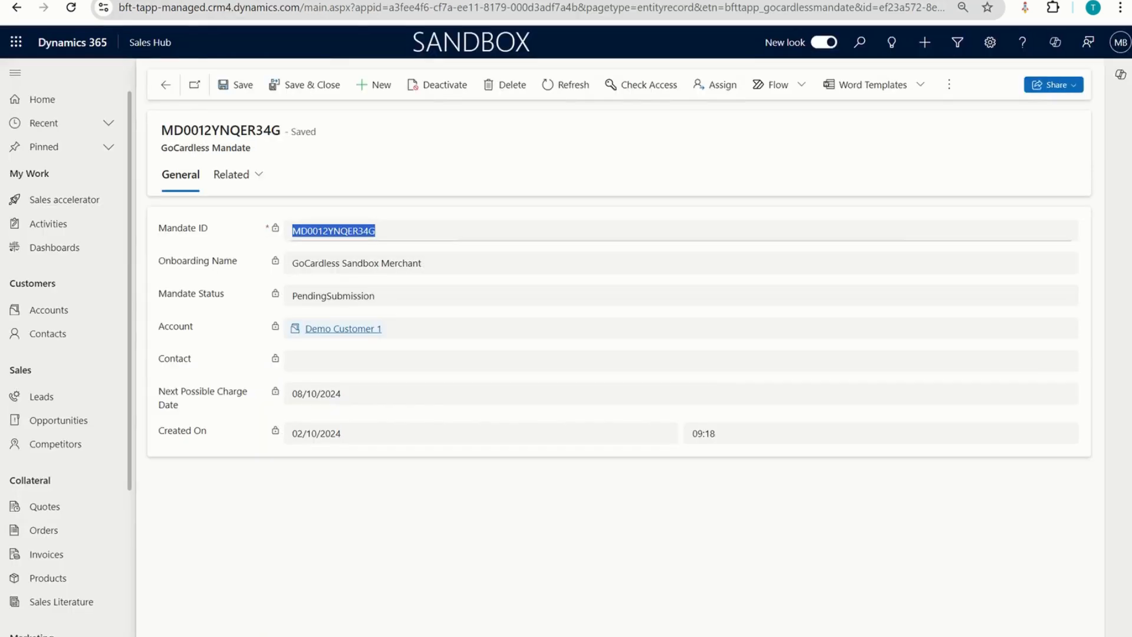
{"action": "left_click", "coordinate": [165, 84]}
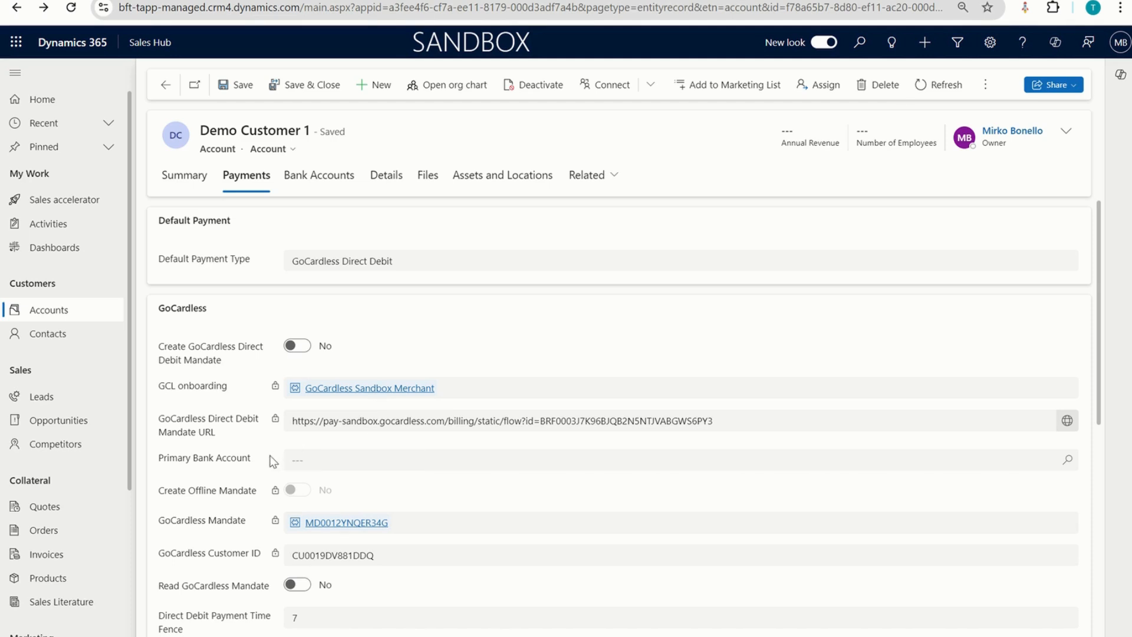
{"action": "left_click", "coordinate": [54, 555]}
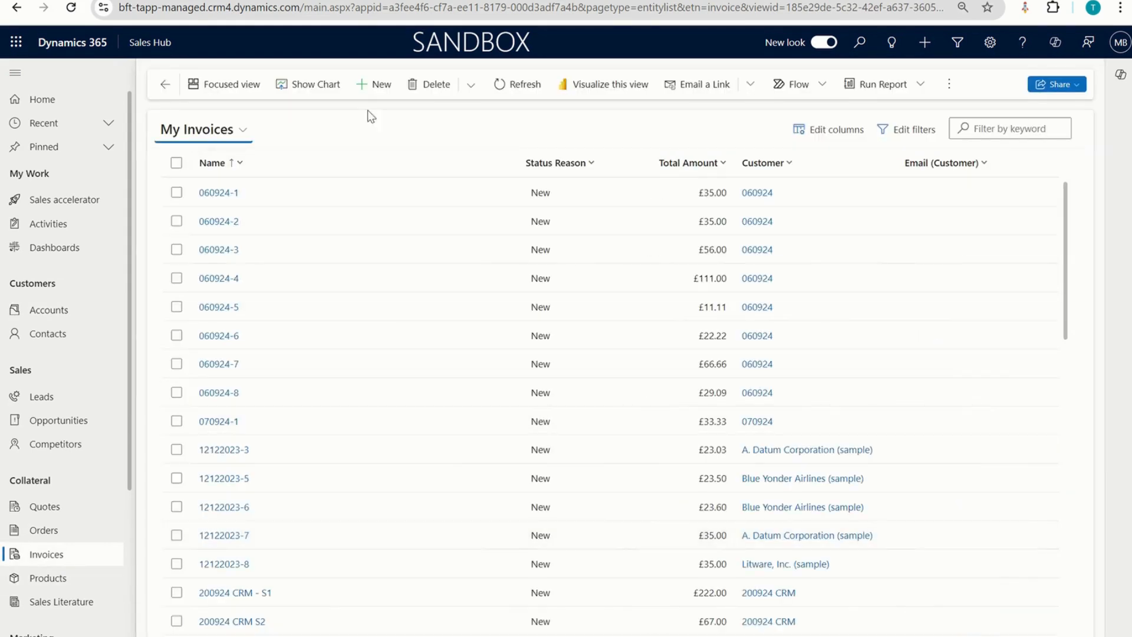
{"action": "left_click", "coordinate": [372, 85]}
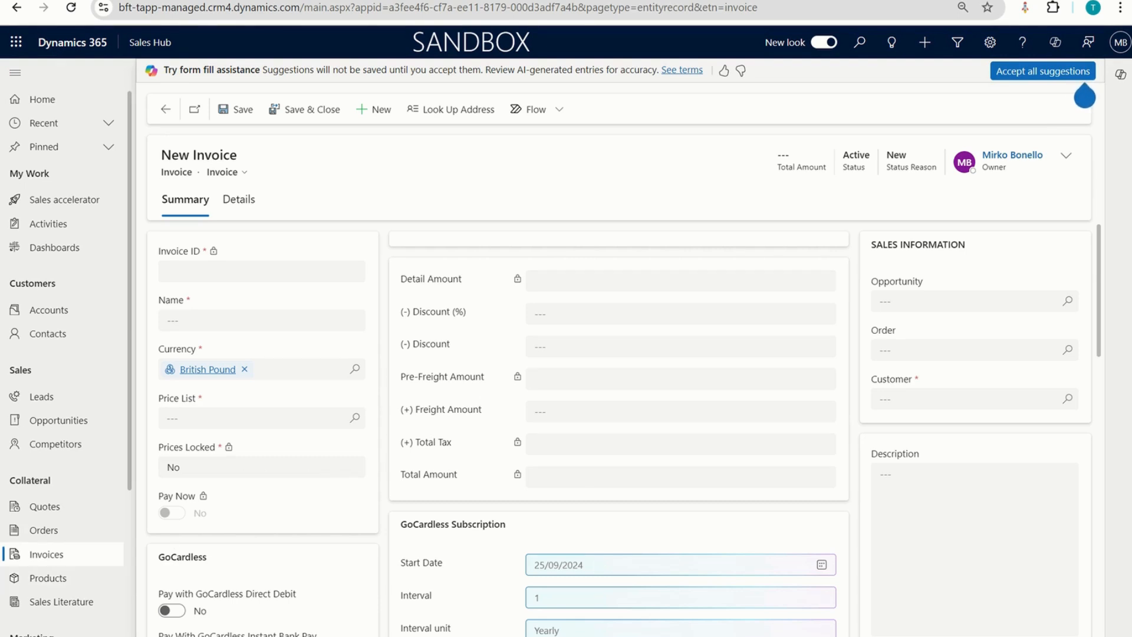
- Set the new invoice's customer to Demo Customer 1
{"action": "left_click", "coordinate": [1069, 398]}
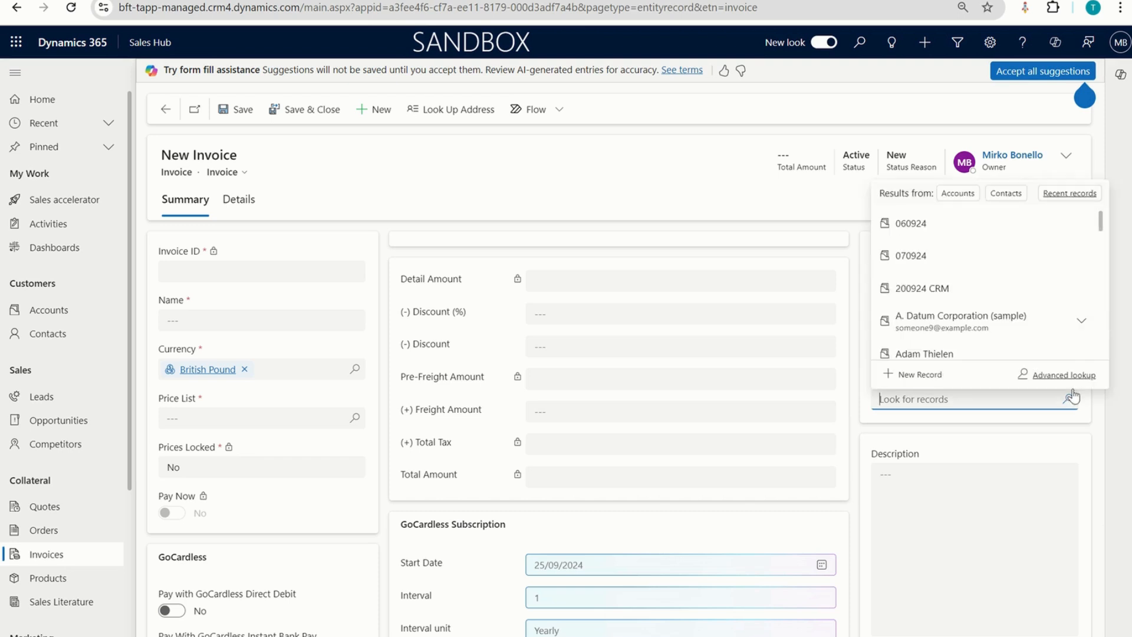
{"action": "scroll", "coordinate": [1029, 325], "scroll_direction": "down", "scroll_amount": 1}
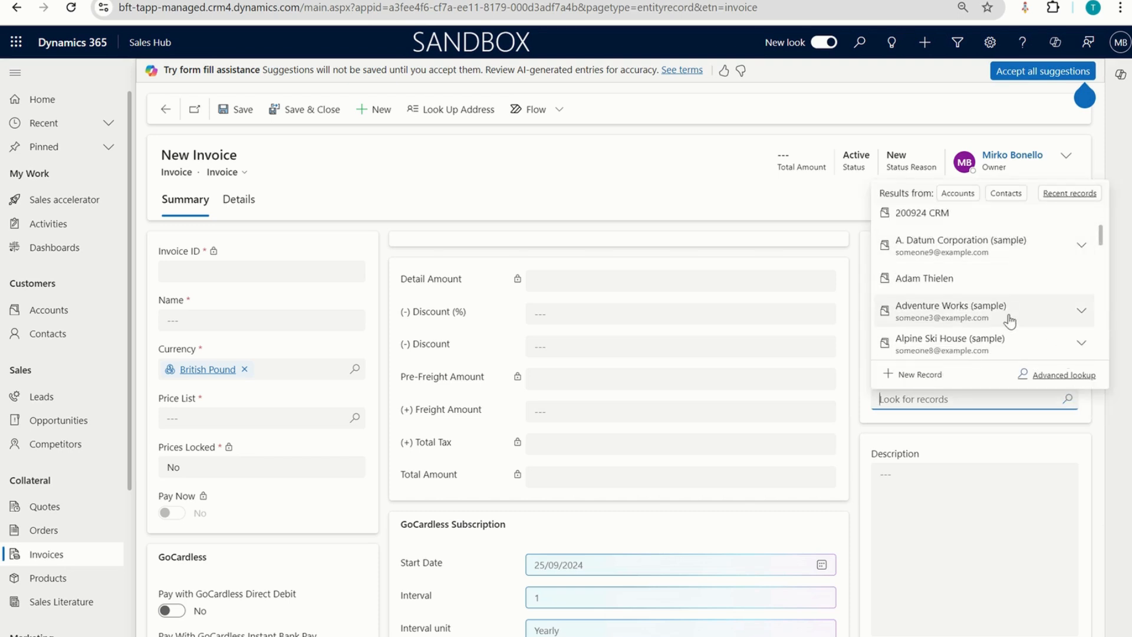
{"action": "scroll", "coordinate": [999, 326], "scroll_direction": "down", "scroll_amount": 4}
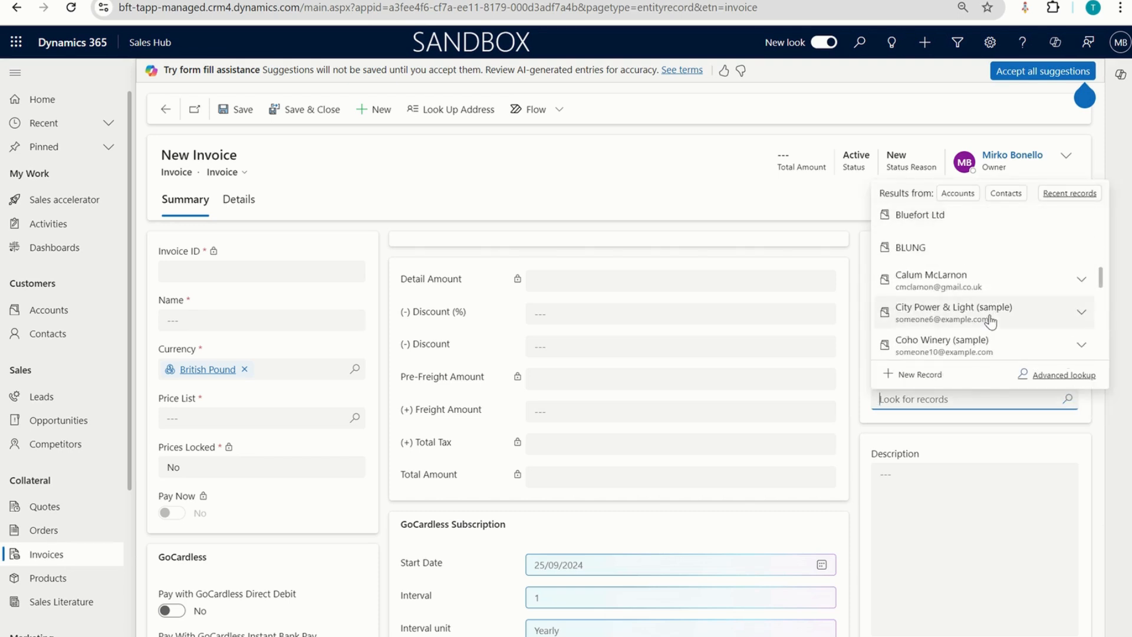
{"action": "scroll", "coordinate": [991, 322], "scroll_direction": "down", "scroll_amount": 2}
{"action": "left_click", "coordinate": [987, 321]}
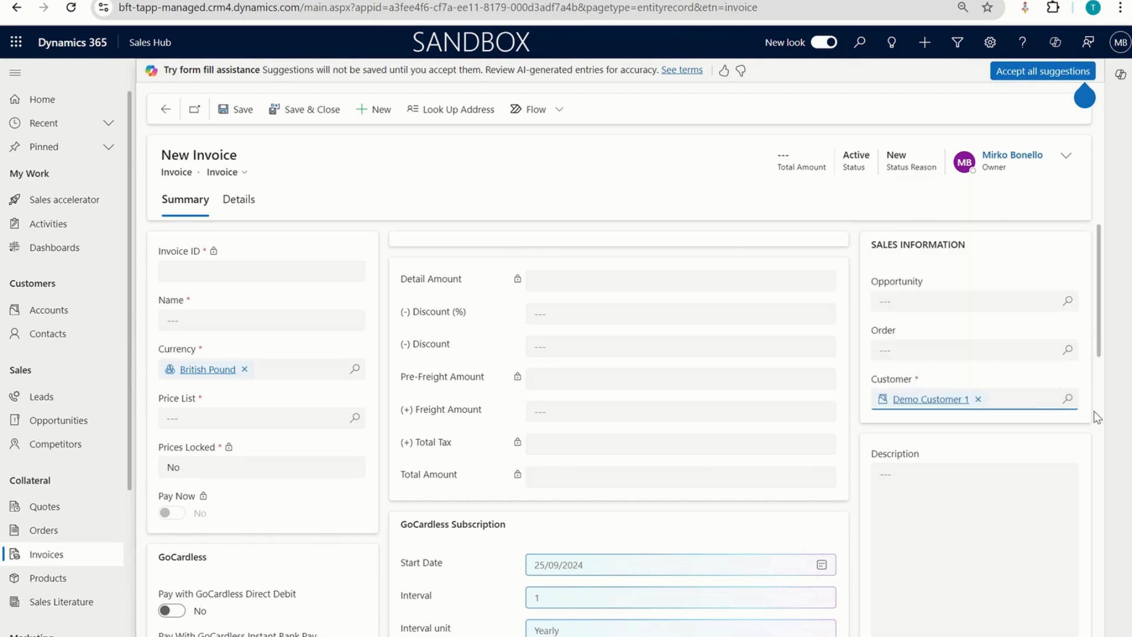
- Name the invoice "Demo Customer 1 Invoice", set its price list to Office 365 USA (sample), and save it
{"action": "left_click", "coordinate": [278, 324]}
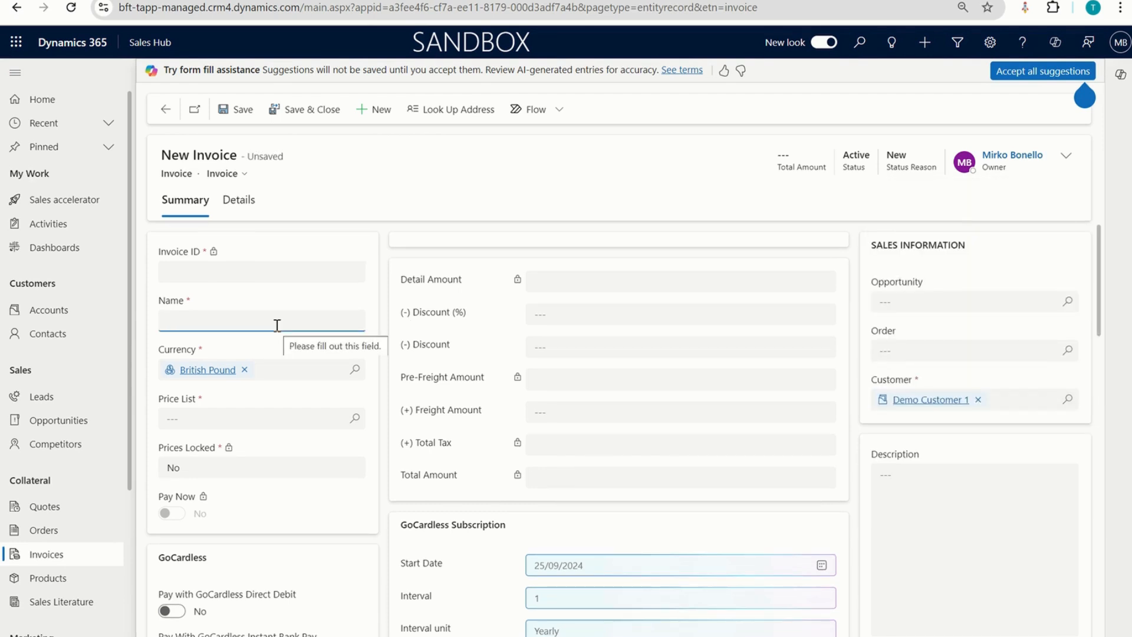
{"action": "type", "text": "Demo "}
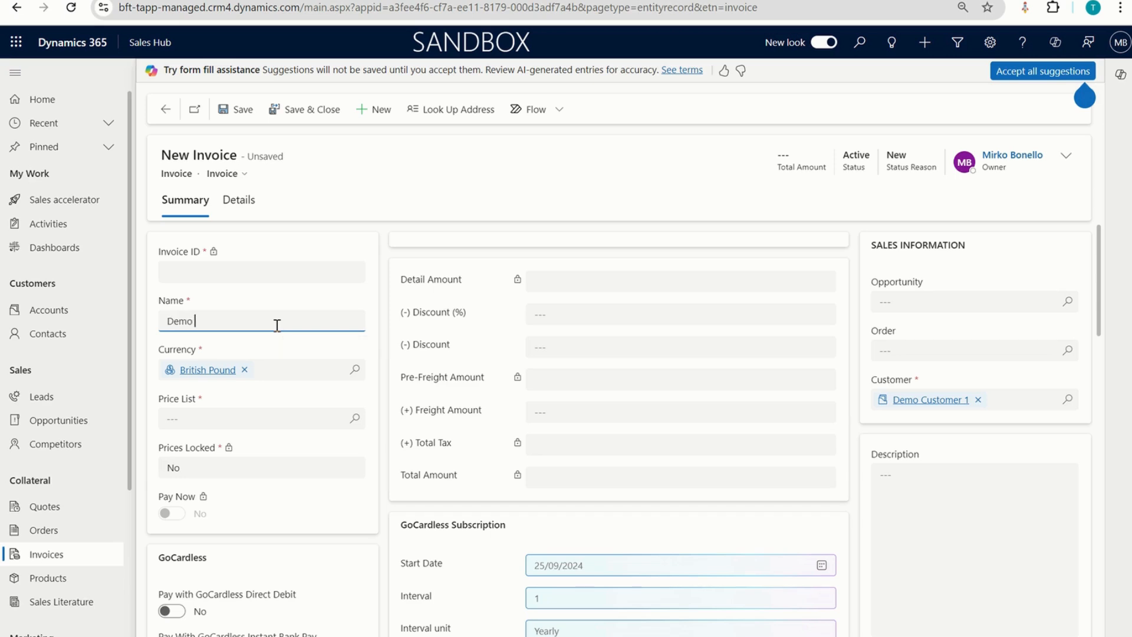
{"action": "type", "text": "Customer 1 Invoice"}
{"action": "left_click", "coordinate": [351, 420]}
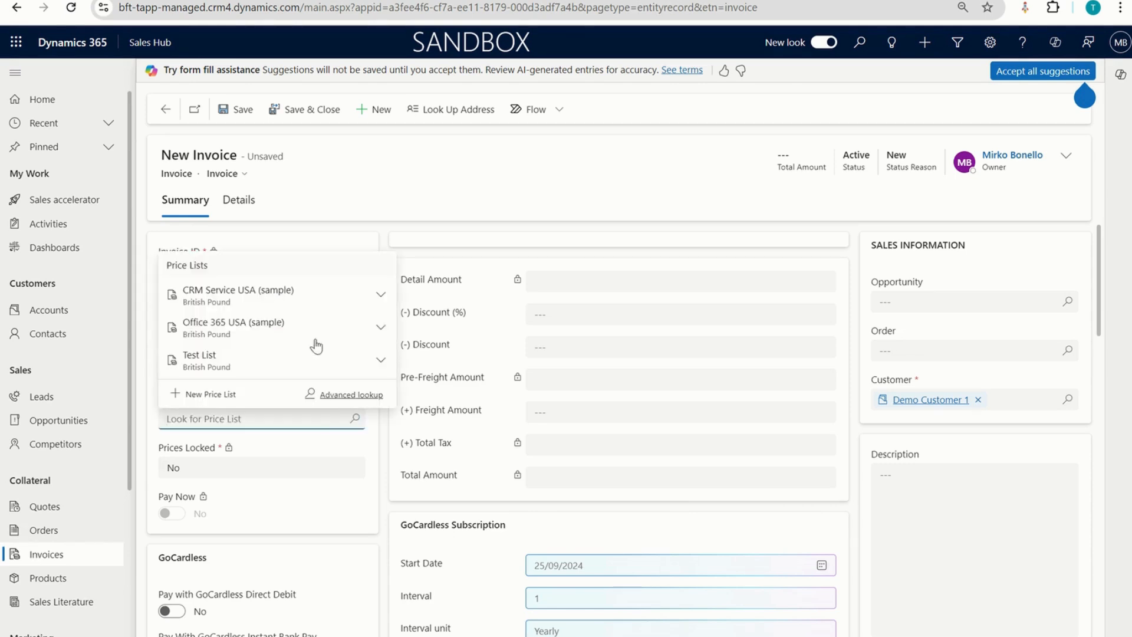
{"action": "left_click", "coordinate": [282, 332]}
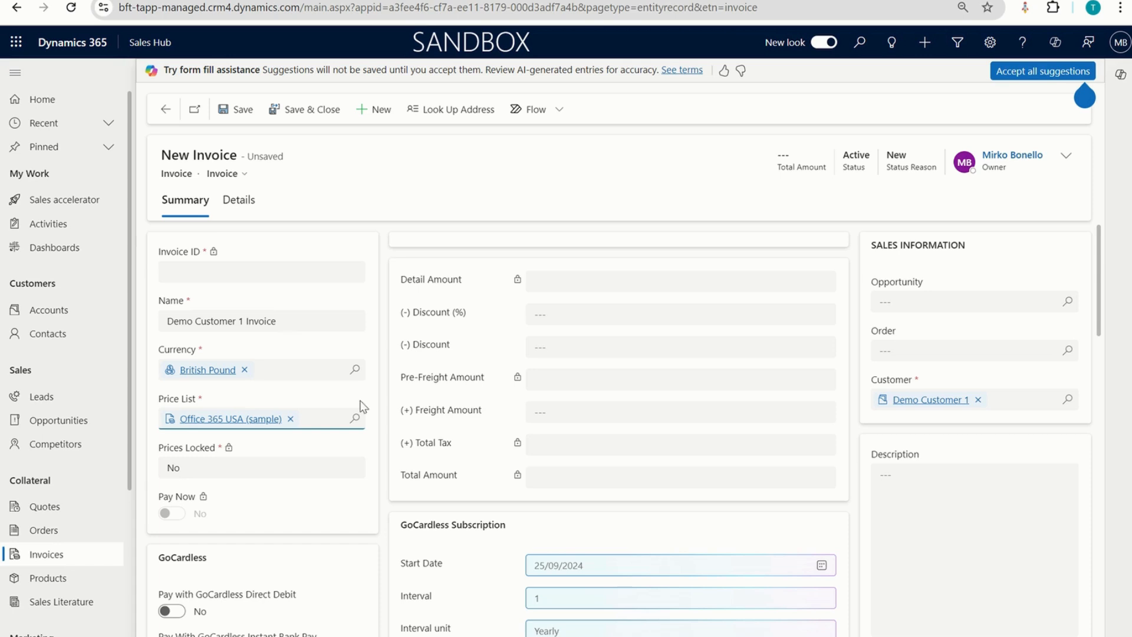
{"action": "left_click", "coordinate": [233, 109]}
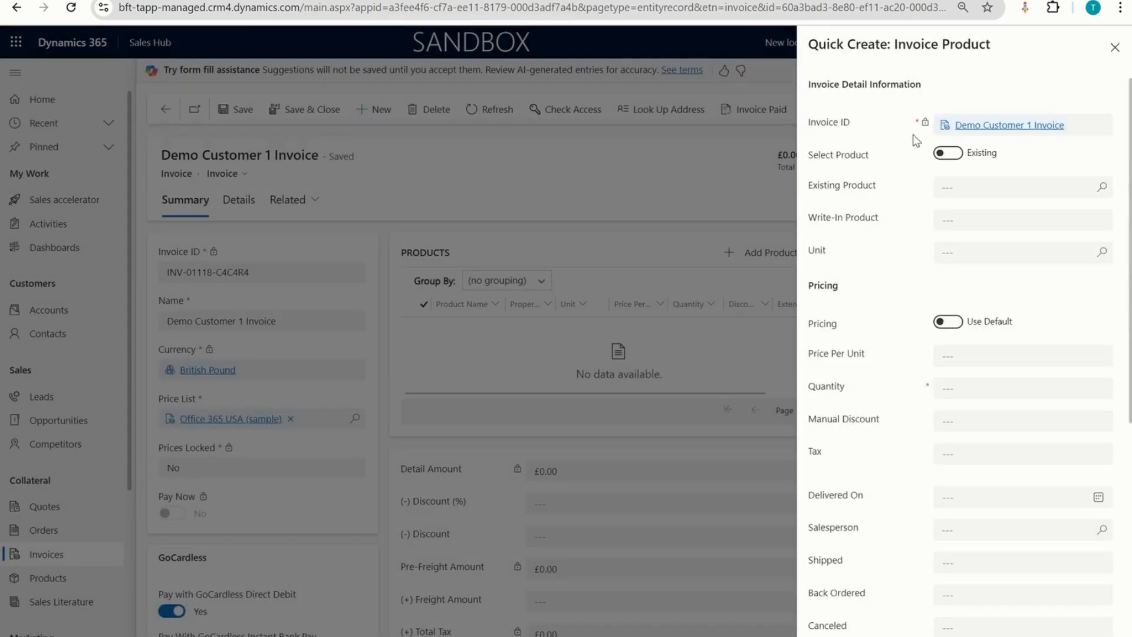
- Add the existing product Exchange Online (sample) to the invoice and save the product line
{"action": "left_click", "coordinate": [1101, 194]}
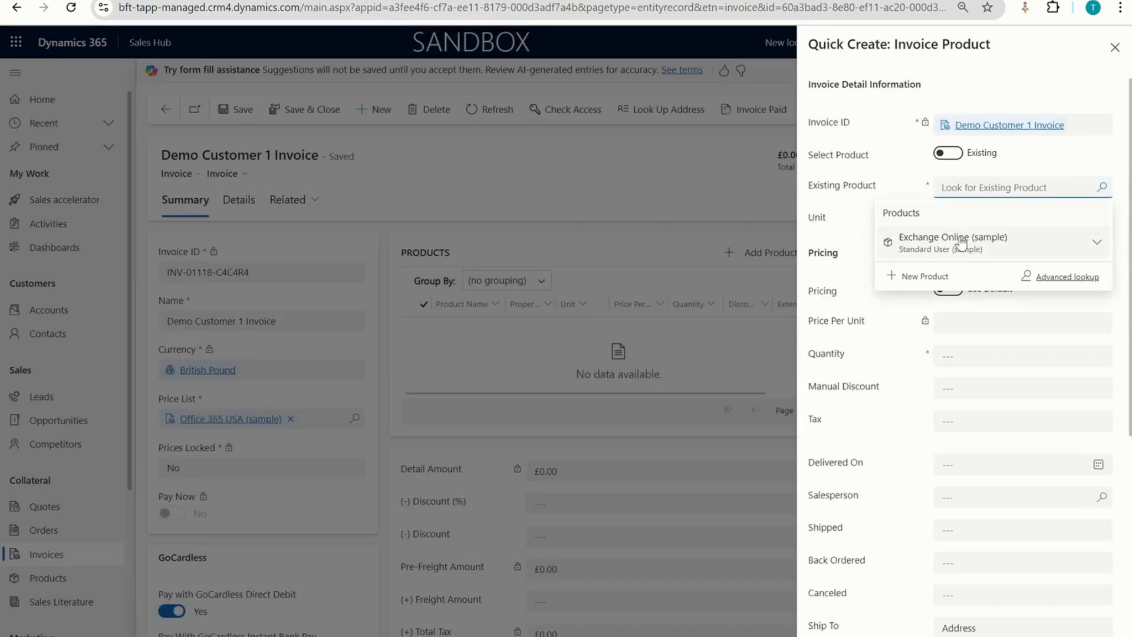
{"action": "left_click", "coordinate": [956, 239]}
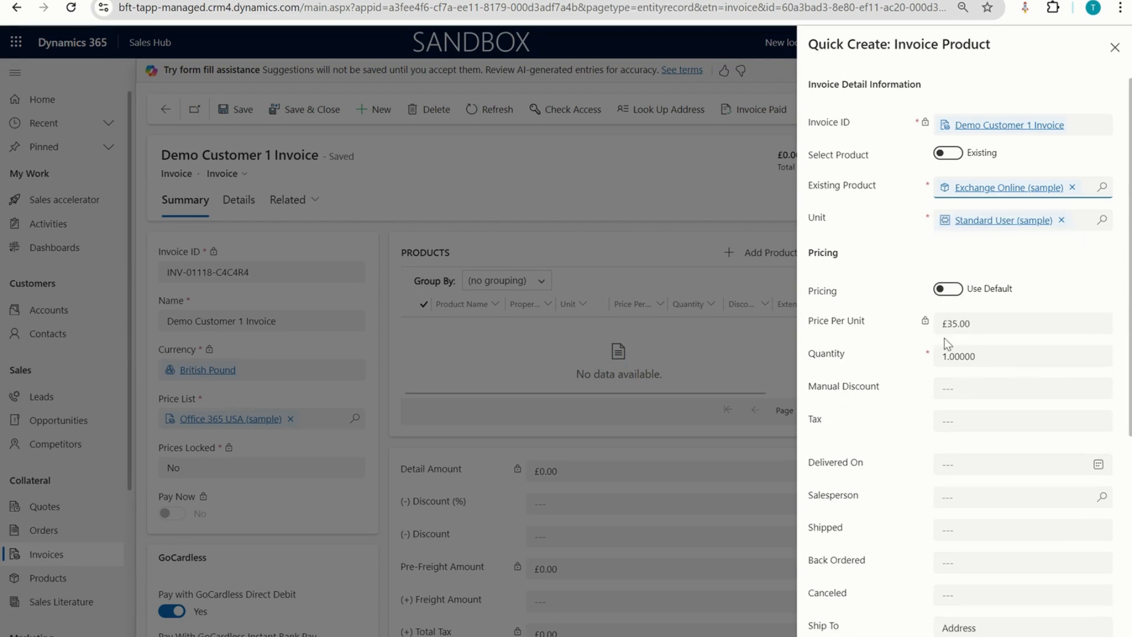
{"action": "left_click", "coordinate": [1016, 636]}
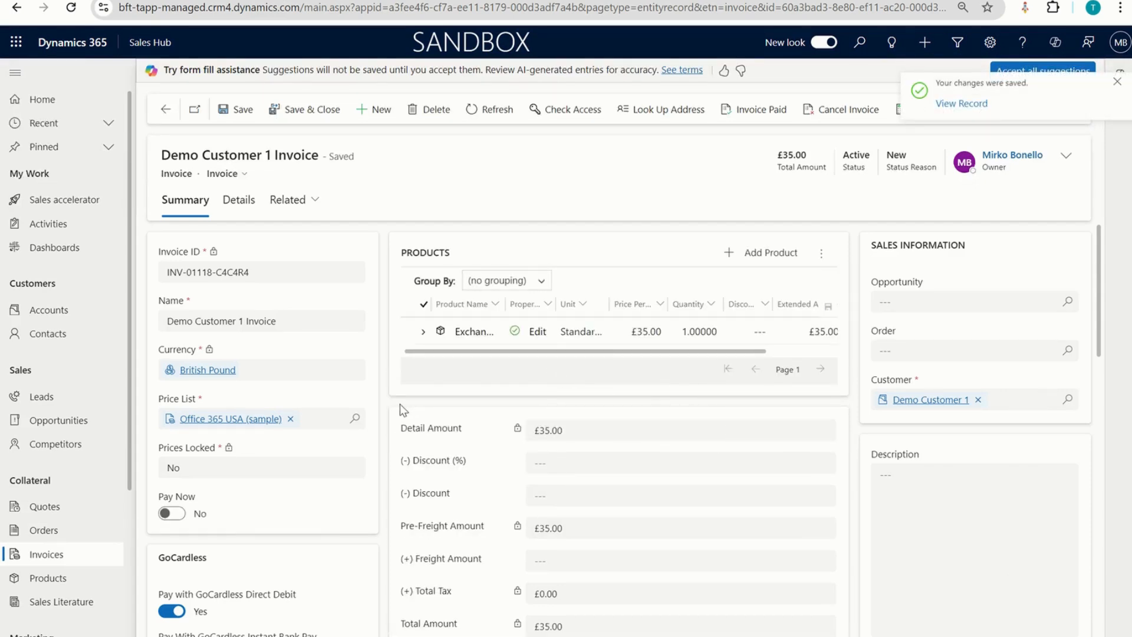
- Review the invoice's GoCardless payment options and the GoCardless Subscription fields, including start date, interval, interval unit and day of month
{"action": "scroll", "coordinate": [420, 396], "scroll_direction": "down", "scroll_amount": 4}
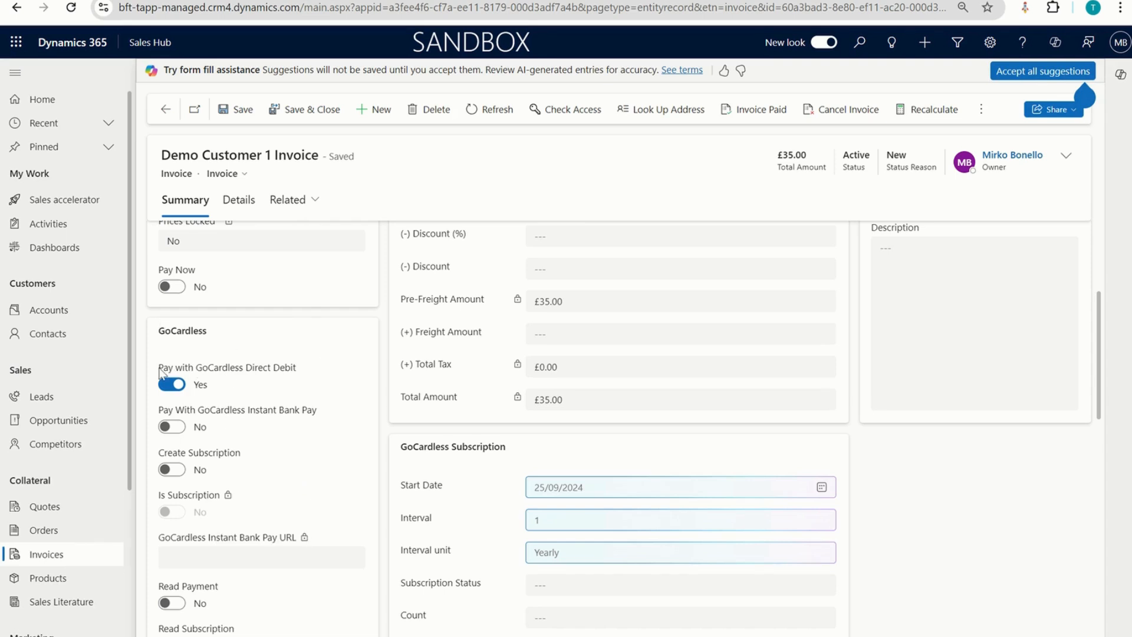
{"action": "scroll", "coordinate": [207, 397], "scroll_direction": "up", "scroll_amount": 3}
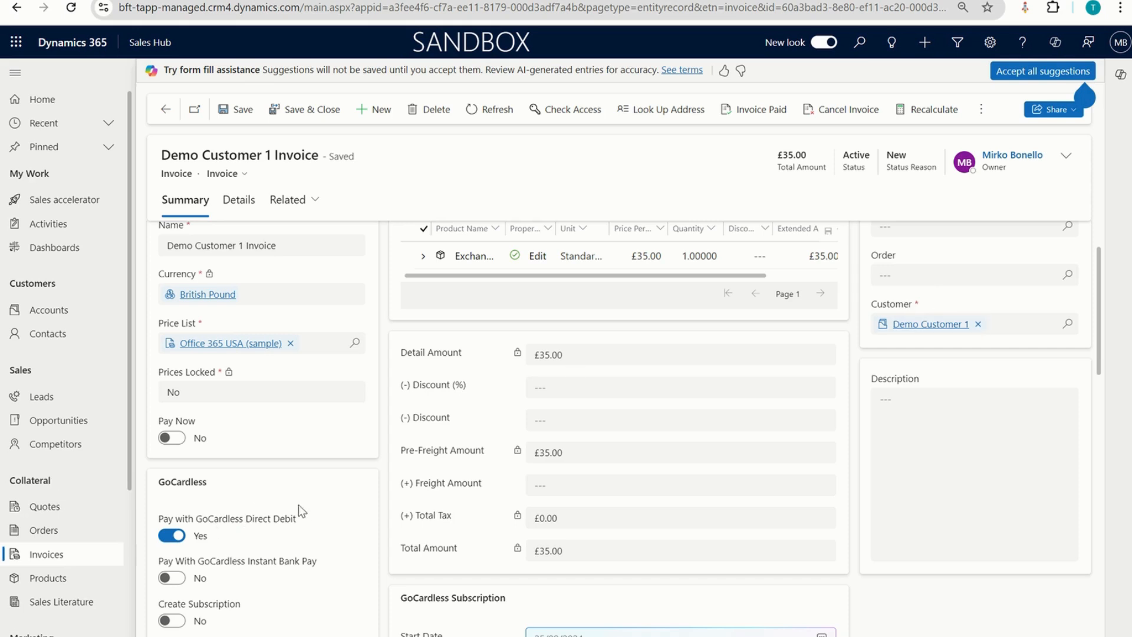
{"action": "scroll", "coordinate": [300, 529], "scroll_direction": "down", "scroll_amount": 1}
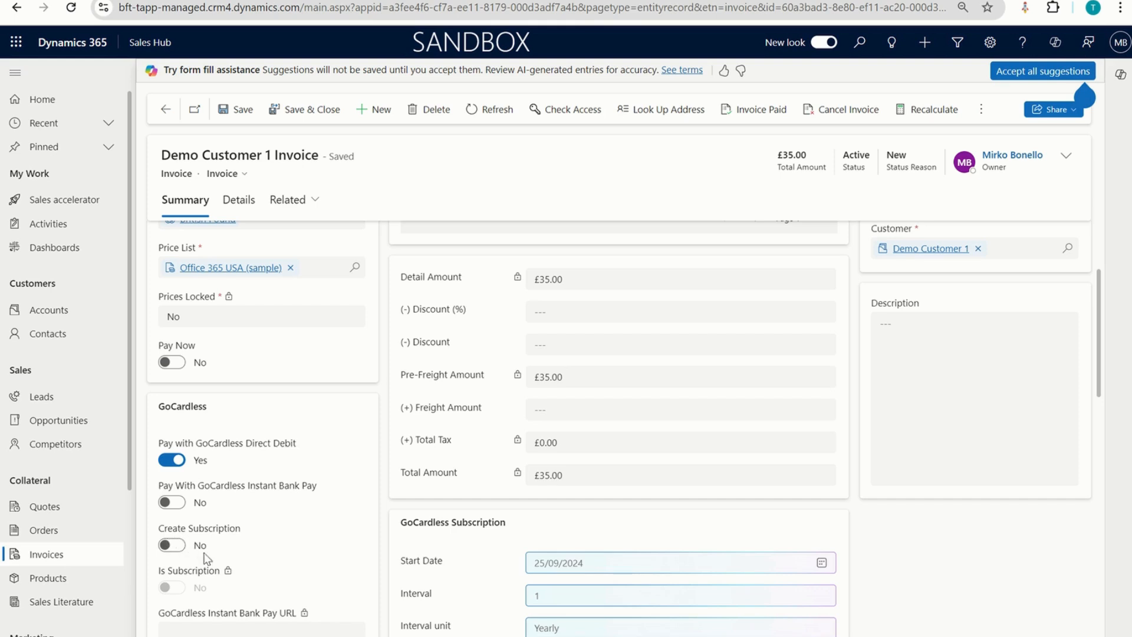
{"action": "scroll", "coordinate": [204, 553], "scroll_direction": "down", "scroll_amount": 2}
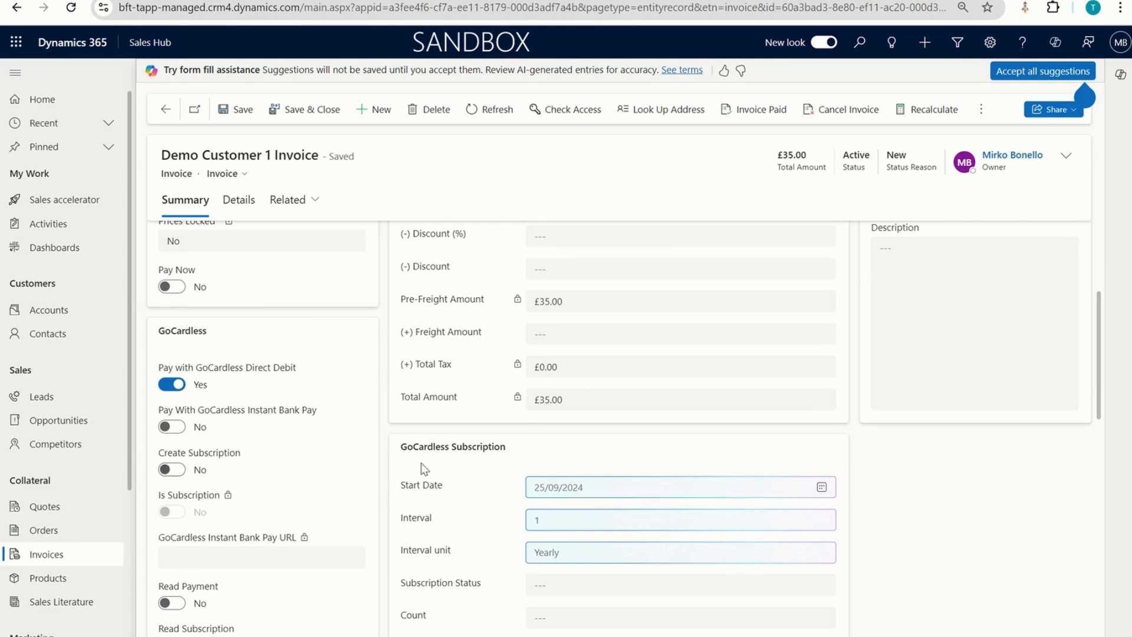
{"action": "scroll", "coordinate": [454, 415], "scroll_direction": "down", "scroll_amount": 2}
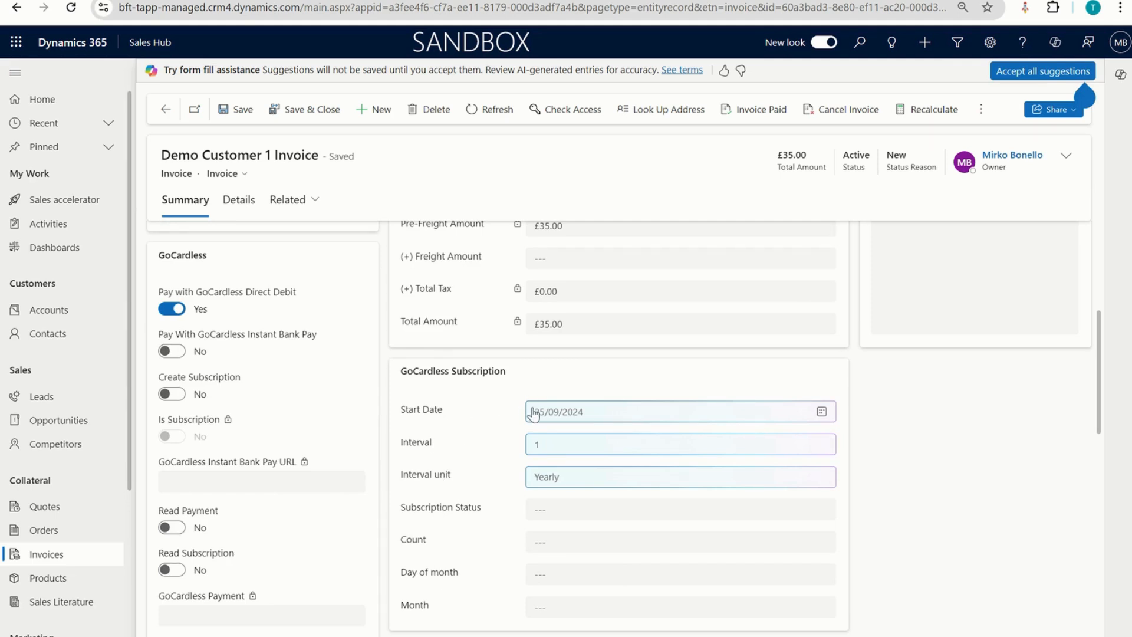
{"action": "mouse_move", "coordinate": [536, 416]}
{"action": "mouse_move", "coordinate": [541, 443]}
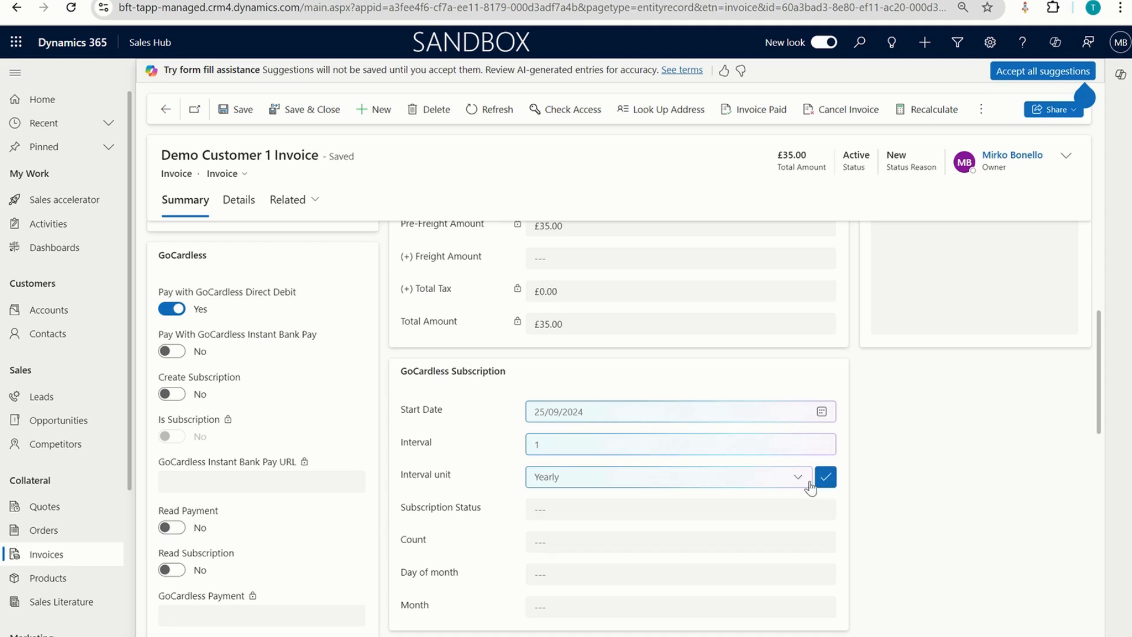
{"action": "left_click", "coordinate": [770, 486]}
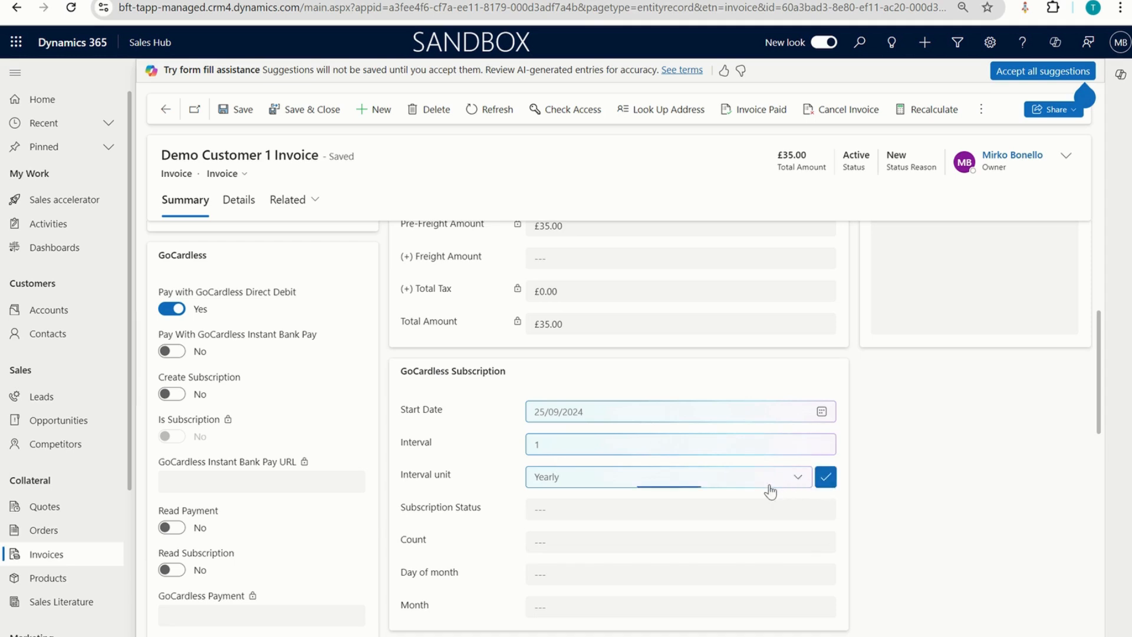
{"action": "left_click", "coordinate": [608, 483]}
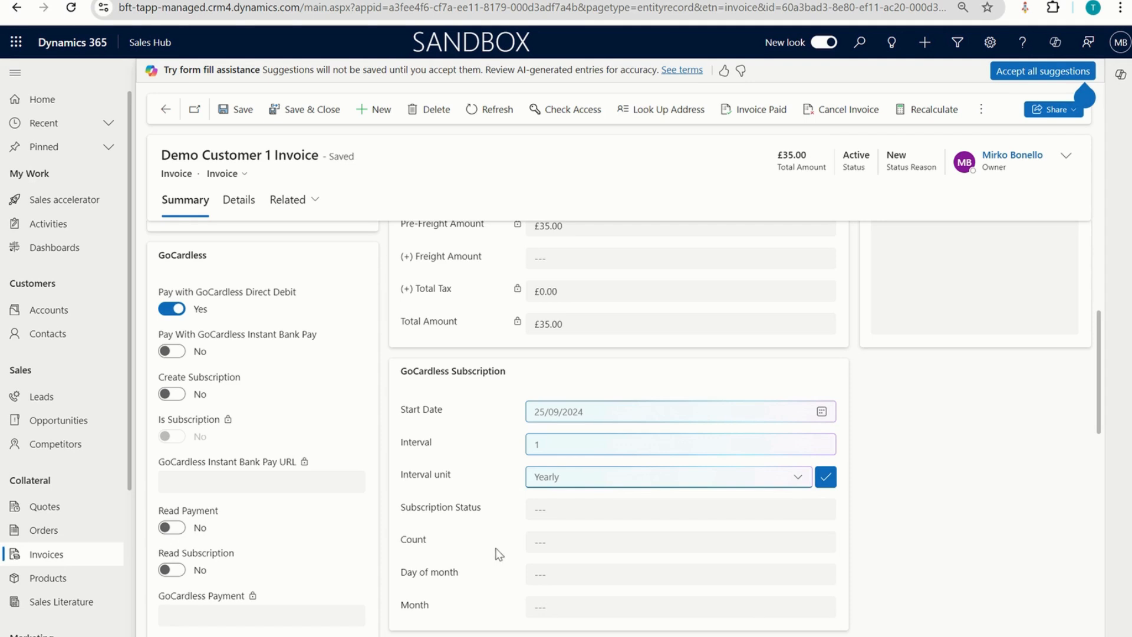
{"action": "mouse_move", "coordinate": [613, 419]}
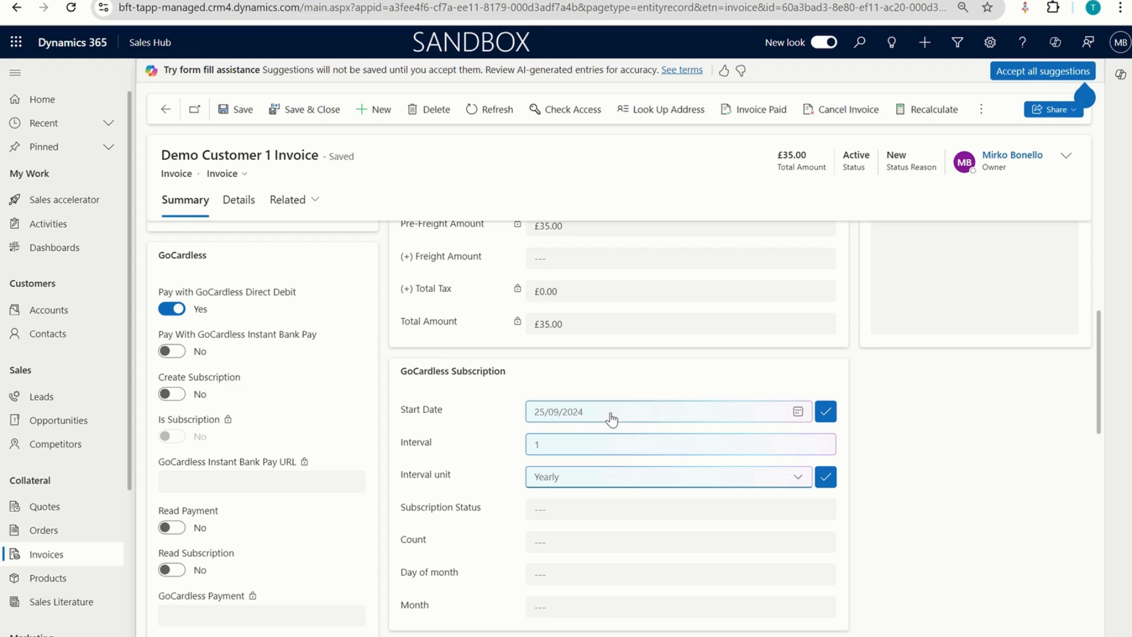
{"action": "mouse_move", "coordinate": [599, 442]}
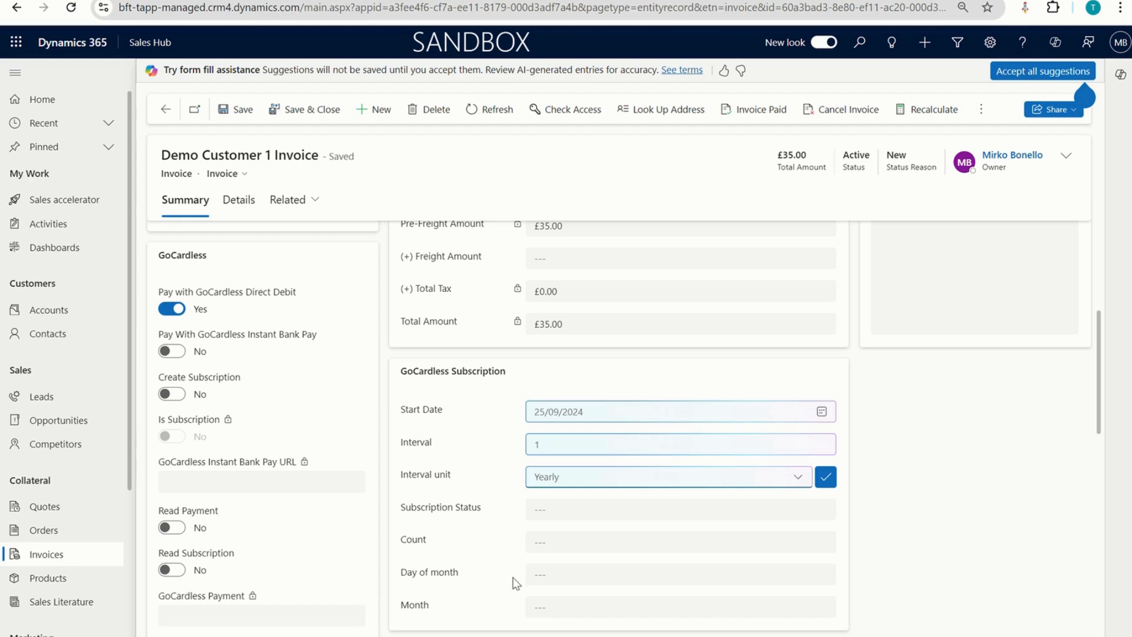
{"action": "mouse_move", "coordinate": [512, 570]}
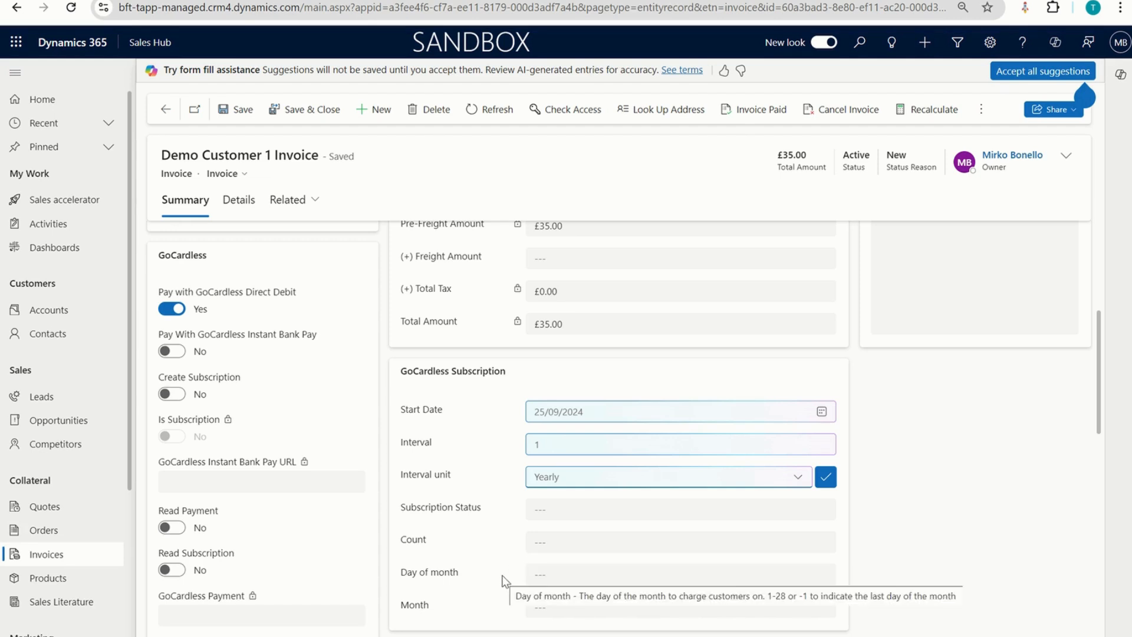
- Enable Pay Now on the Demo Customer 1 invoice and save it
{"action": "scroll", "coordinate": [498, 578], "scroll_direction": "up", "scroll_amount": 5}
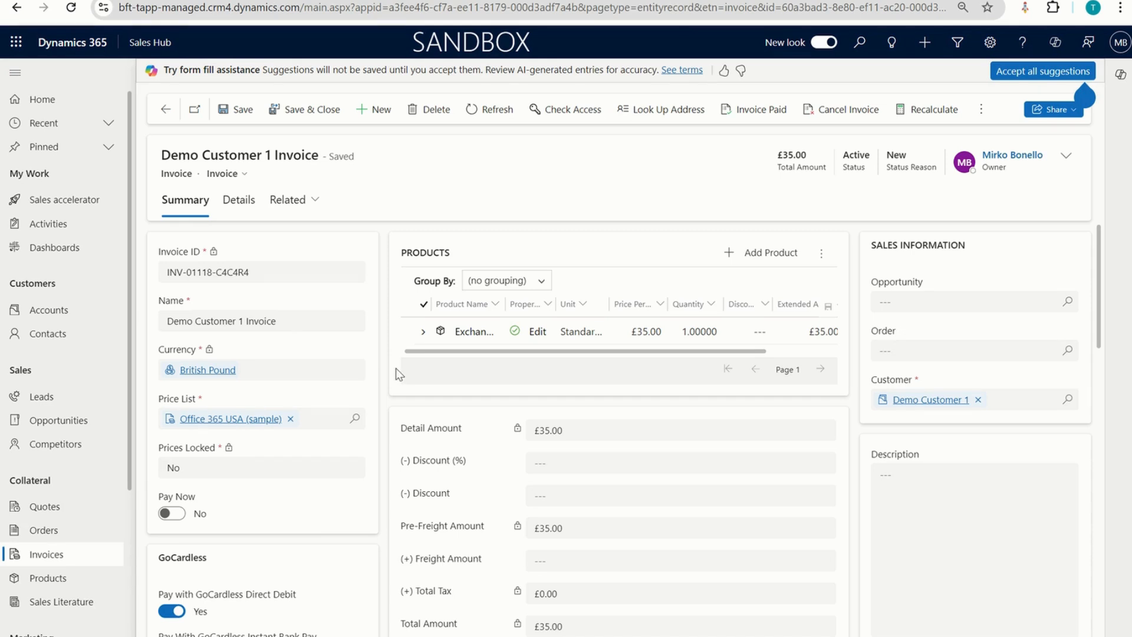
{"action": "left_click", "coordinate": [161, 516]}
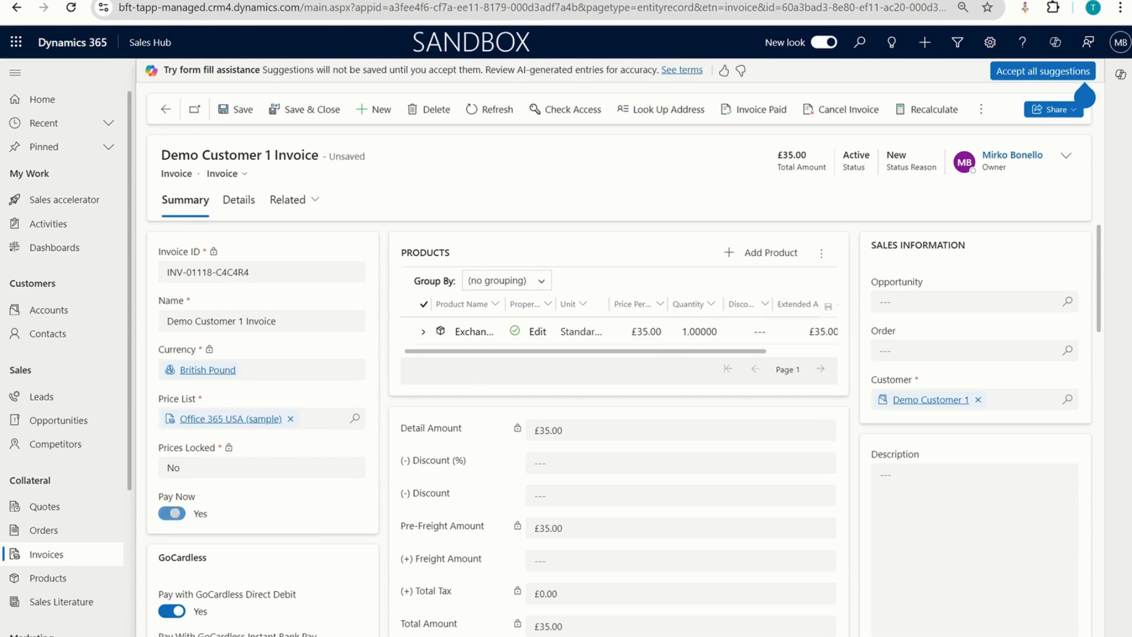
{"action": "left_click", "coordinate": [239, 113]}
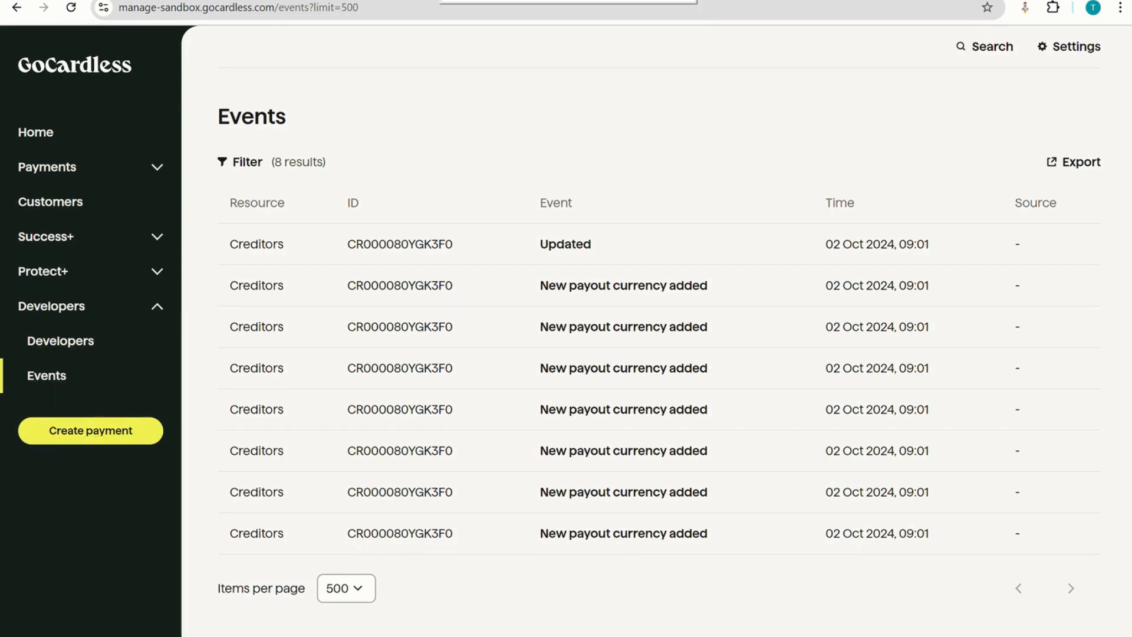
- Refresh the GoCardless sandbox events, open the newly created payment, and compare its amount with the invoice total in Dynamics 365
{"action": "left_click", "coordinate": [70, 10]}
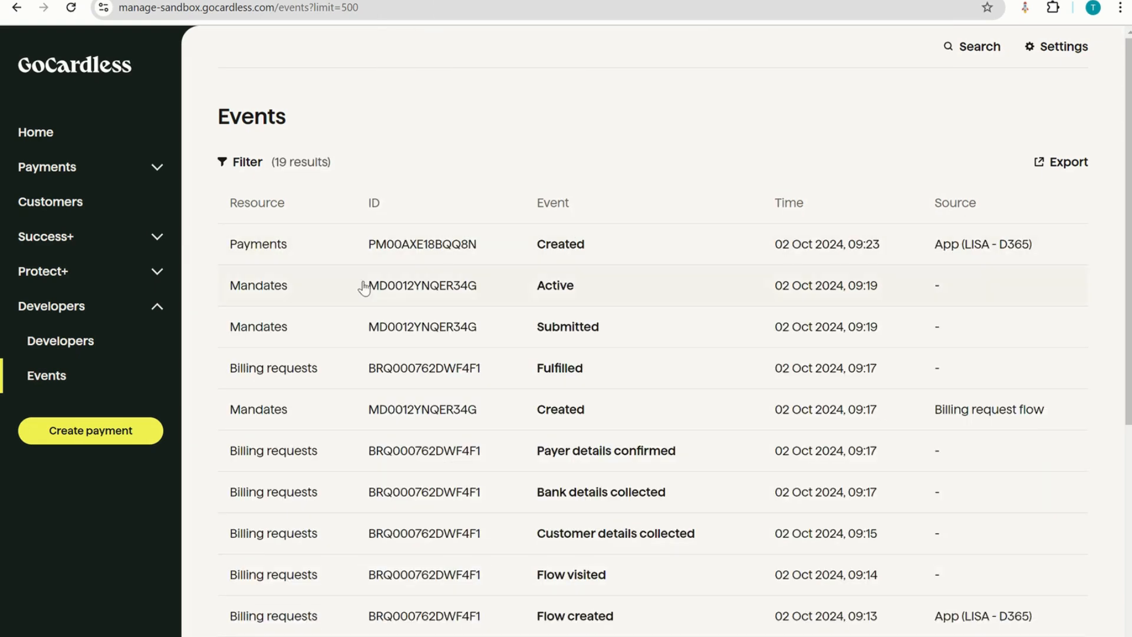
{"action": "left_click", "coordinate": [409, 258]}
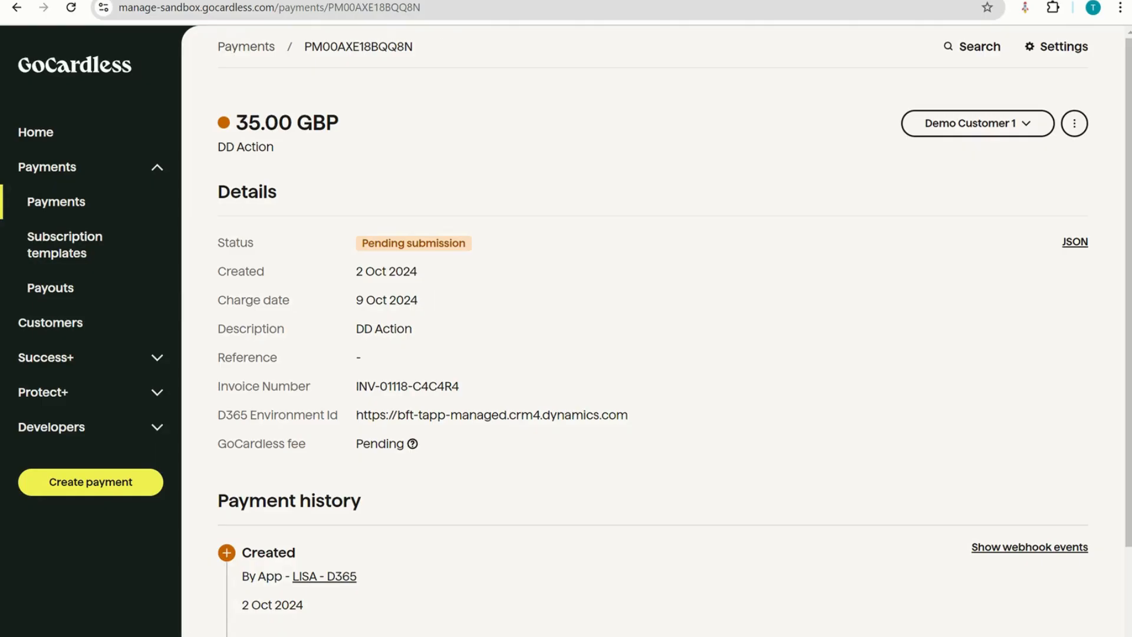
{"action": "left_click", "coordinate": [495, 0]}
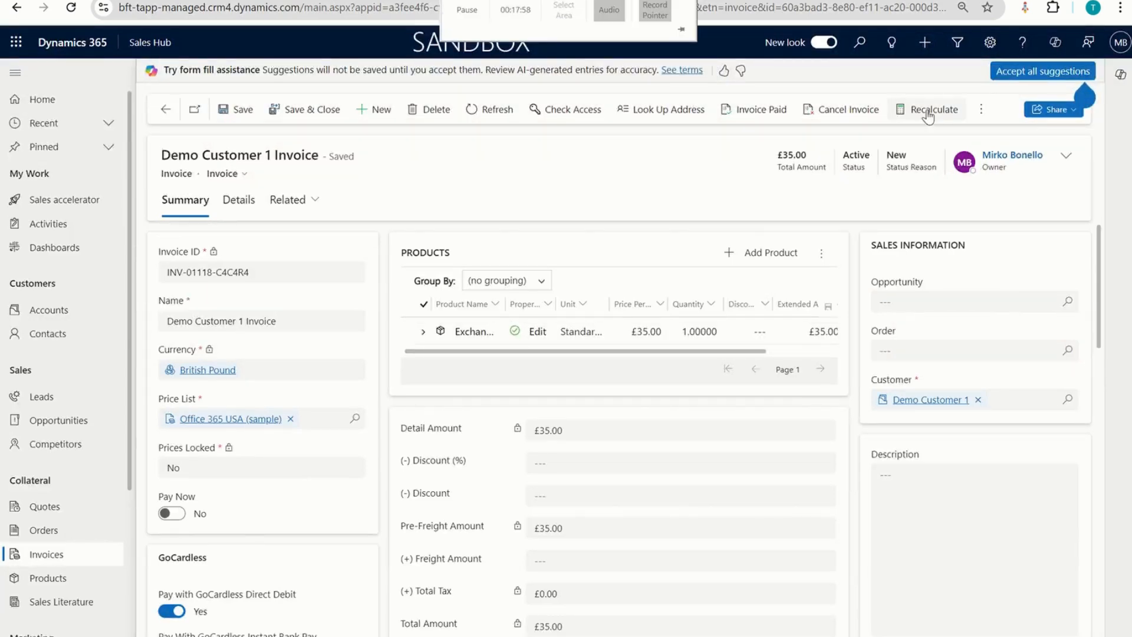
{"action": "left_click_drag", "start_coordinate": [810, 156], "coordinate": [777, 156]}
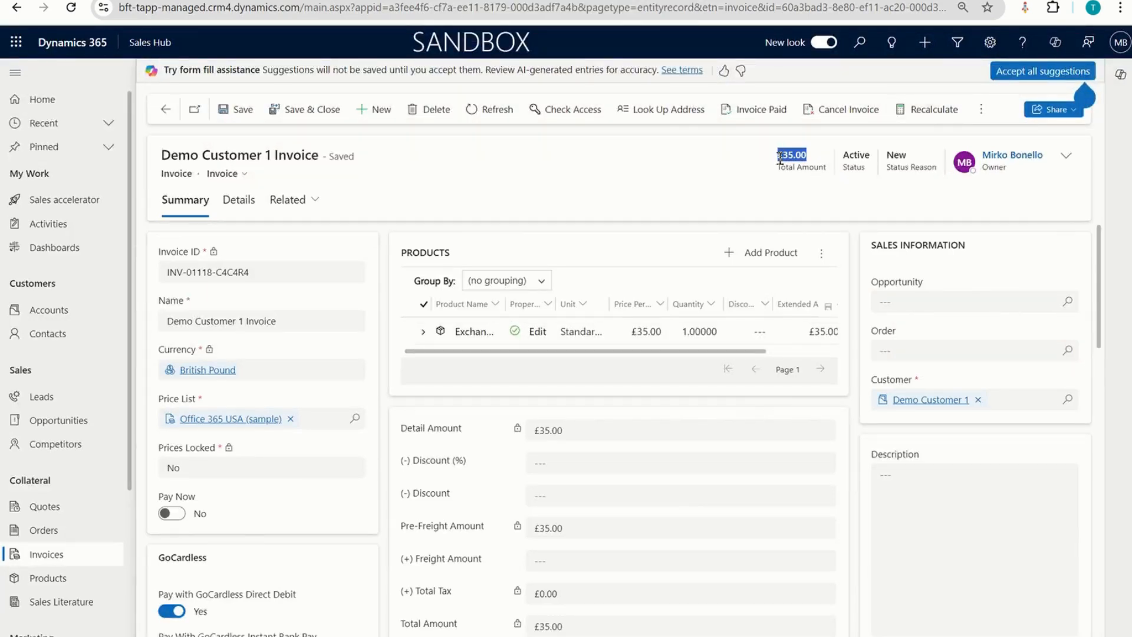
- Check the invoice's GoCardless section, switch to Bluefort TAPP, and view the GoCardless settings of the GoCardless Sandbox Merchant onboarding
{"action": "scroll", "coordinate": [184, 539], "scroll_direction": "down", "scroll_amount": 5}
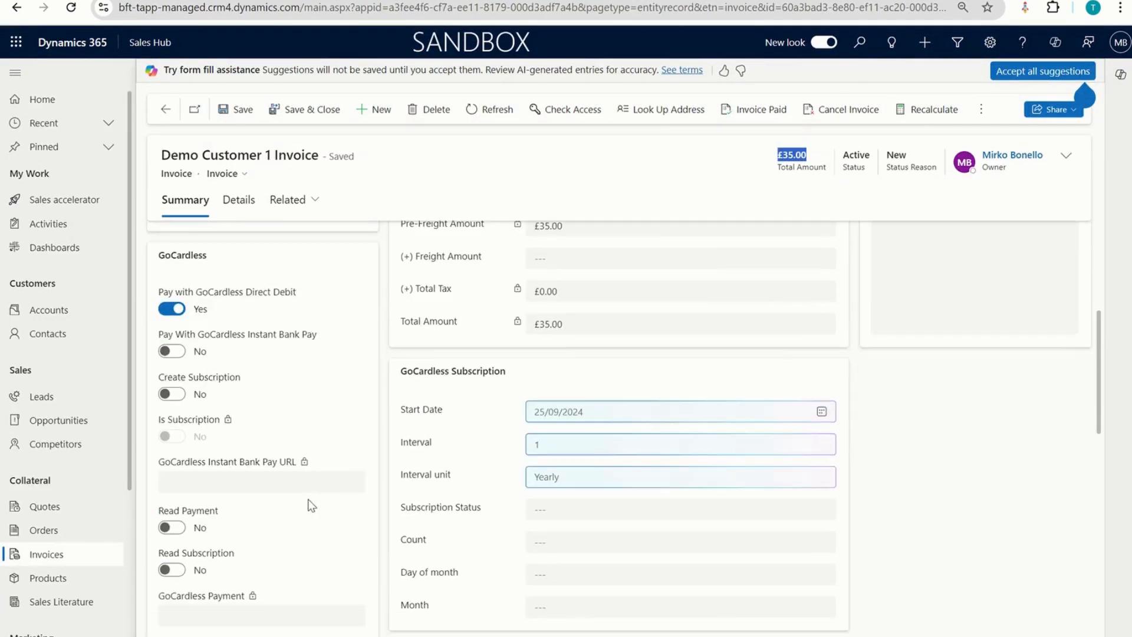
{"action": "scroll", "coordinate": [311, 506], "scroll_direction": "down", "scroll_amount": 1}
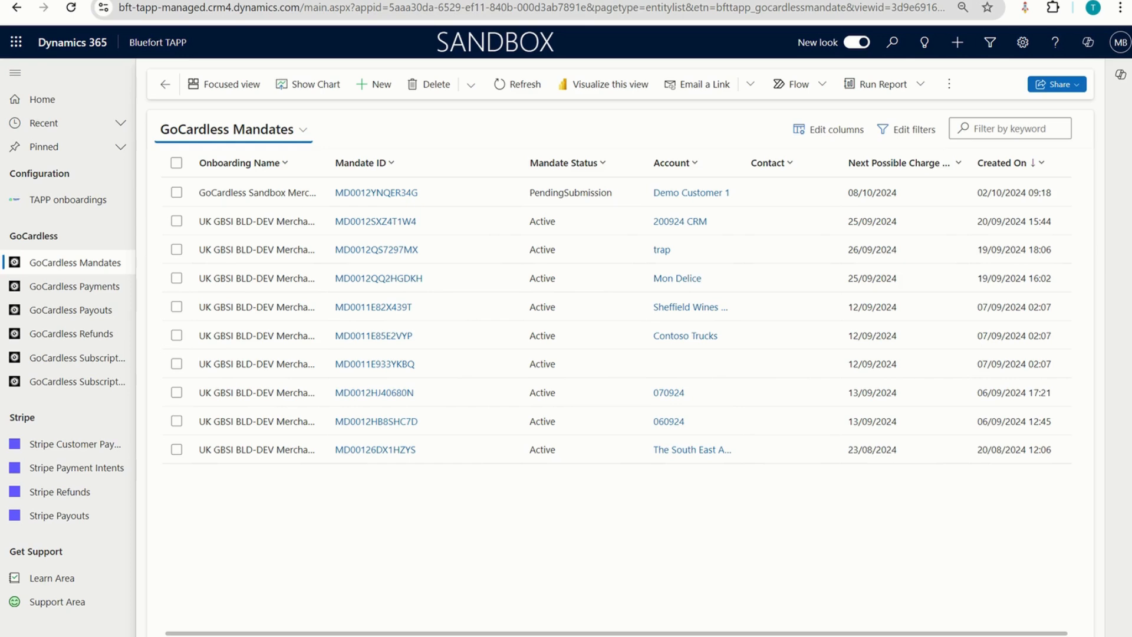
{"action": "left_click", "coordinate": [88, 203]}
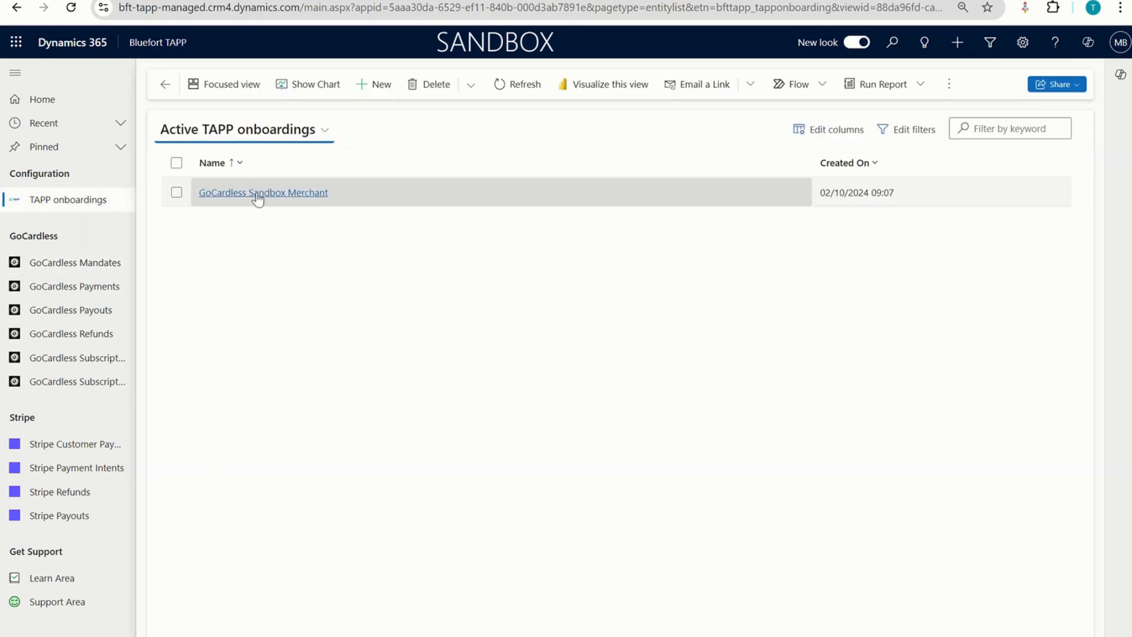
{"action": "left_click", "coordinate": [258, 197]}
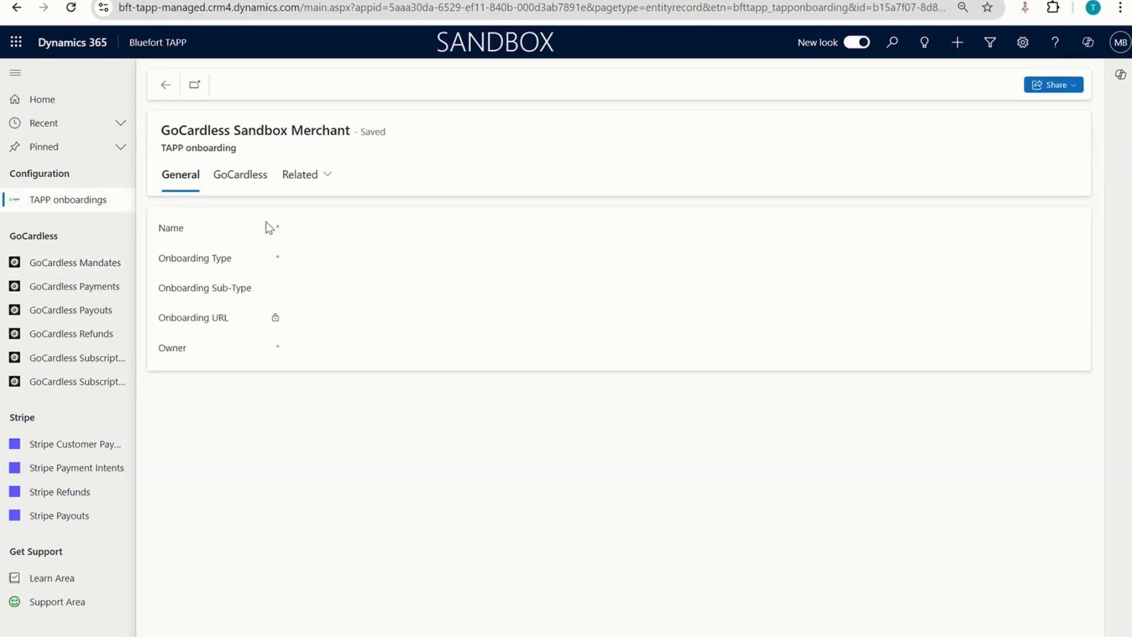
{"action": "left_click", "coordinate": [265, 177]}
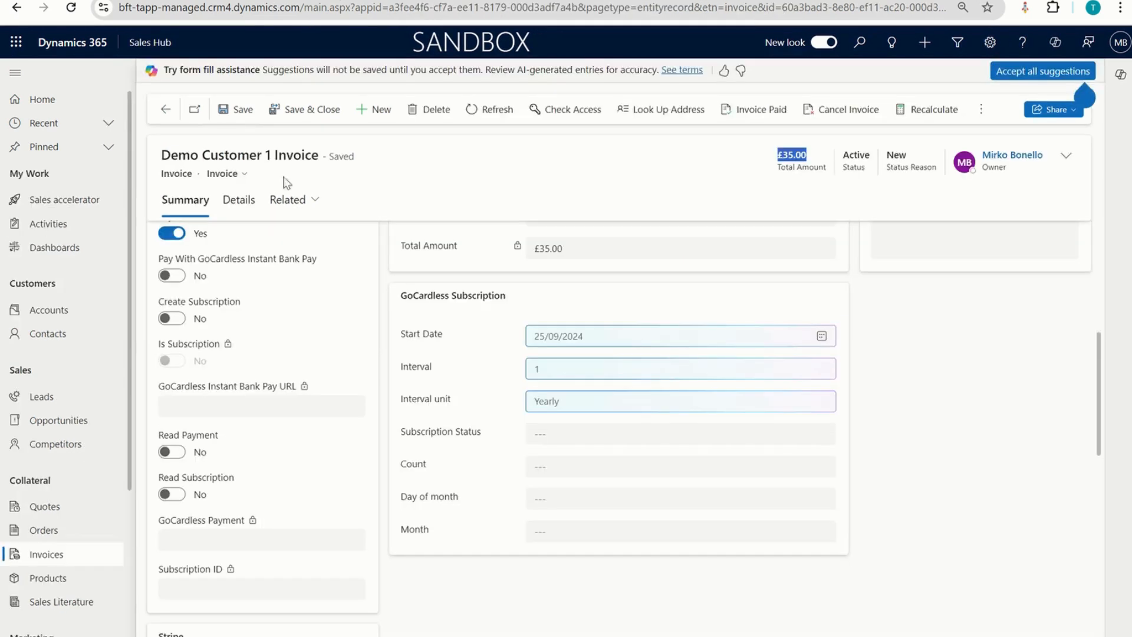
- Enable Read Payment on the Demo Customer 1 invoice, save it, and open the GoCardless Payments list in Bluefort TAPP
{"action": "scroll", "coordinate": [370, 415], "scroll_direction": "down", "scroll_amount": 1}
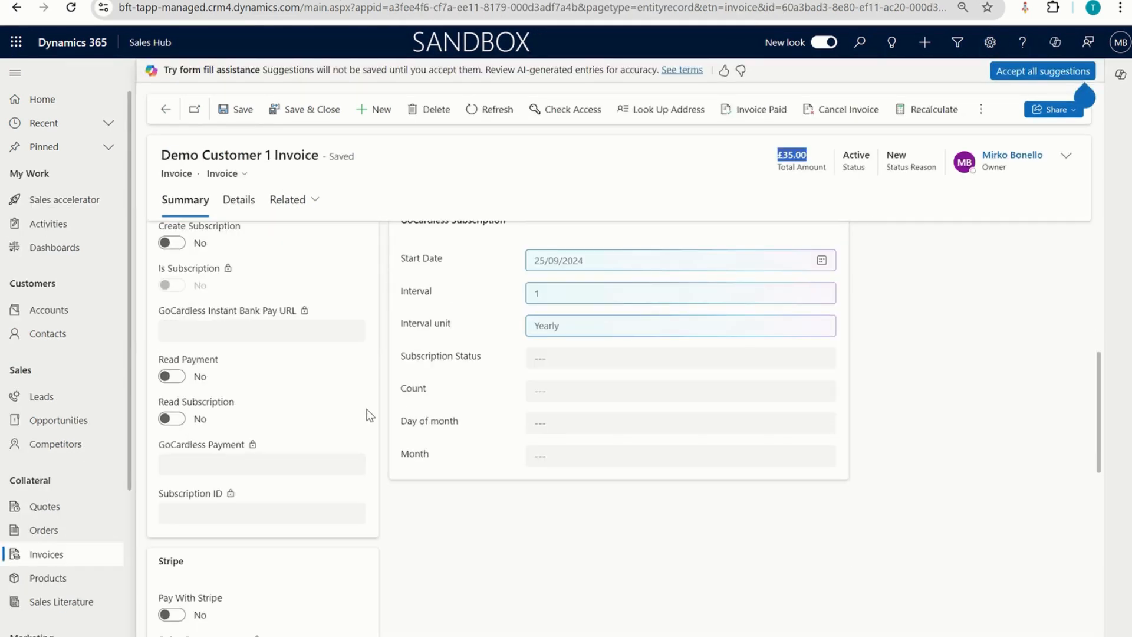
{"action": "left_click", "coordinate": [172, 376]}
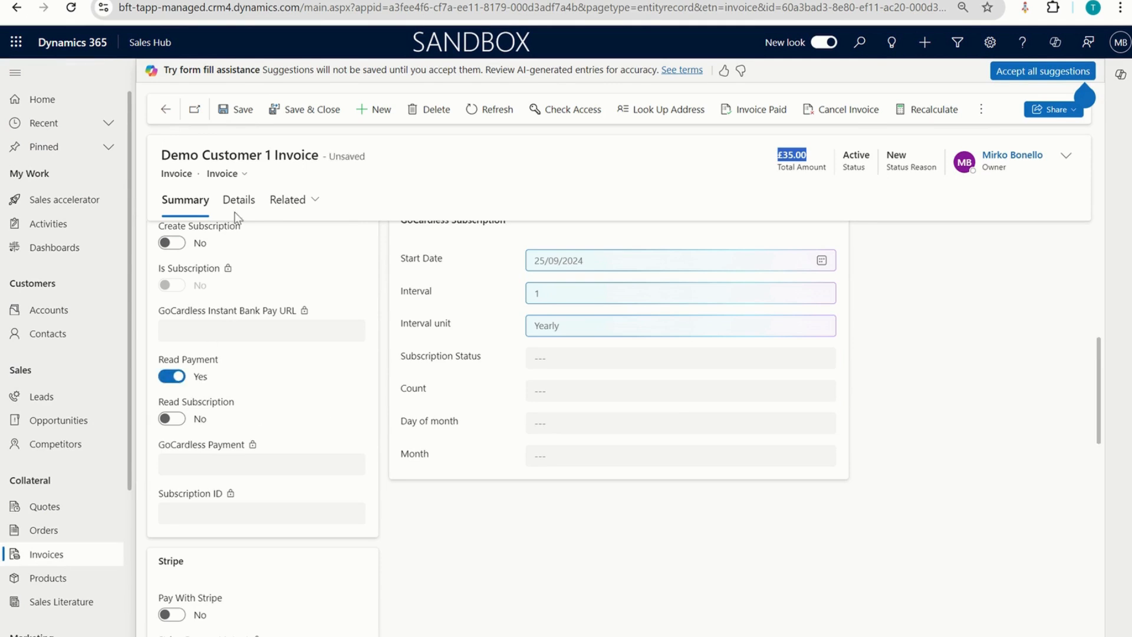
{"action": "left_click", "coordinate": [236, 119]}
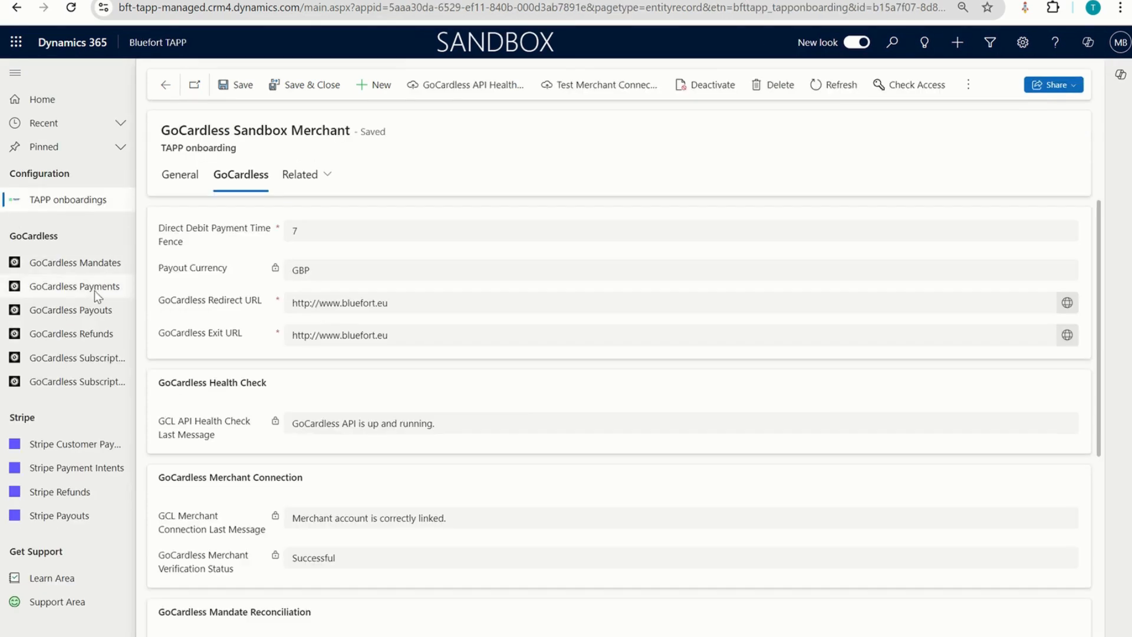
{"action": "left_click", "coordinate": [96, 293]}
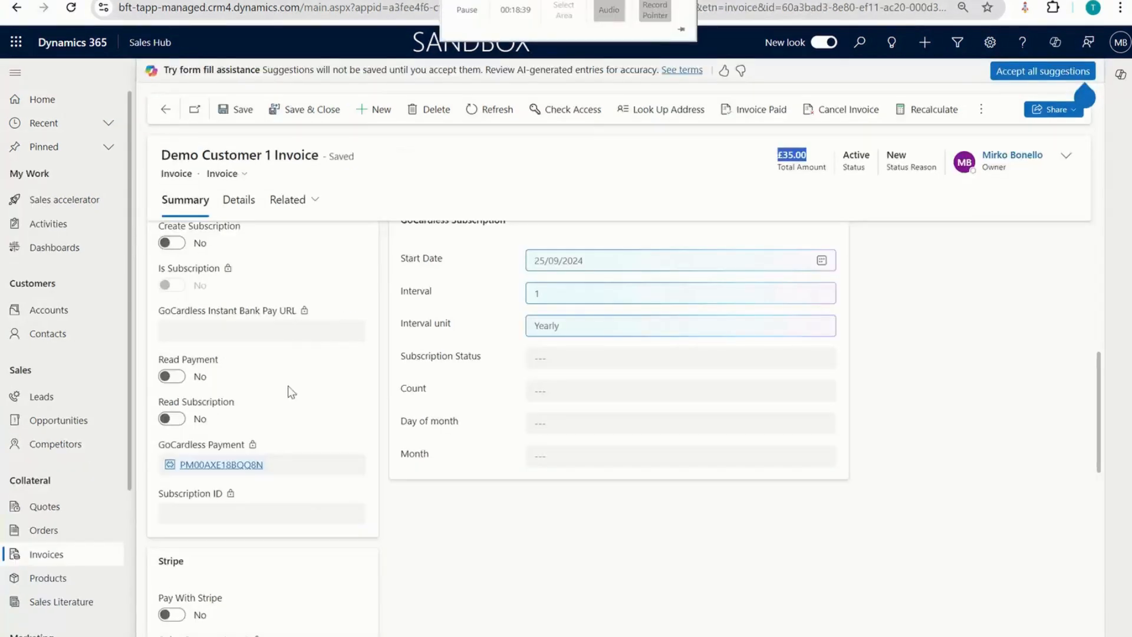
- Open the GoCardless payment linked to the invoice, discarding the suggested field values and turning off that warning for future saves
{"action": "key", "text": "ctrl+s"}
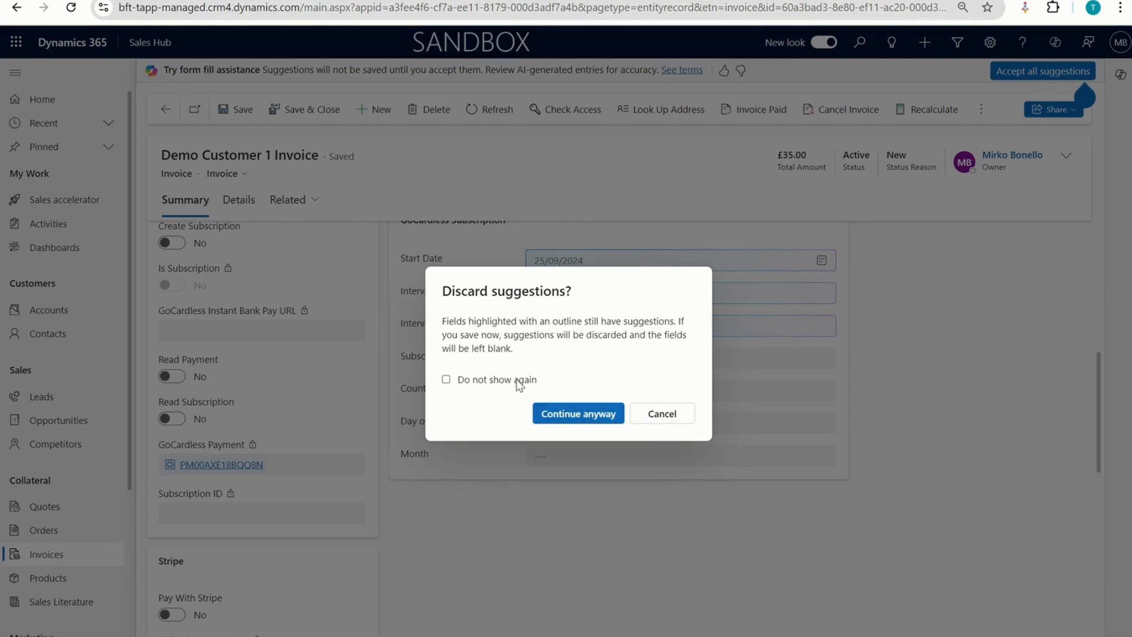
{"action": "left_click", "coordinate": [446, 379]}
{"action": "left_click", "coordinate": [582, 418]}
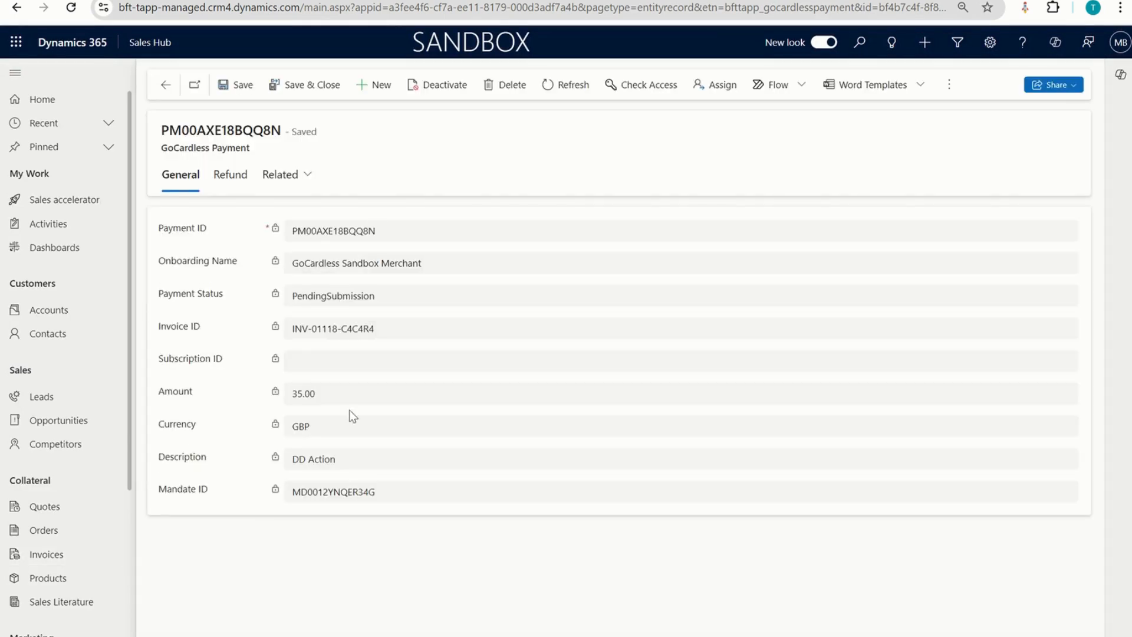
- Examine the payment record's Invoice ID, amount and Mandate ID
{"action": "left_click_drag", "start_coordinate": [387, 334], "coordinate": [285, 325]}
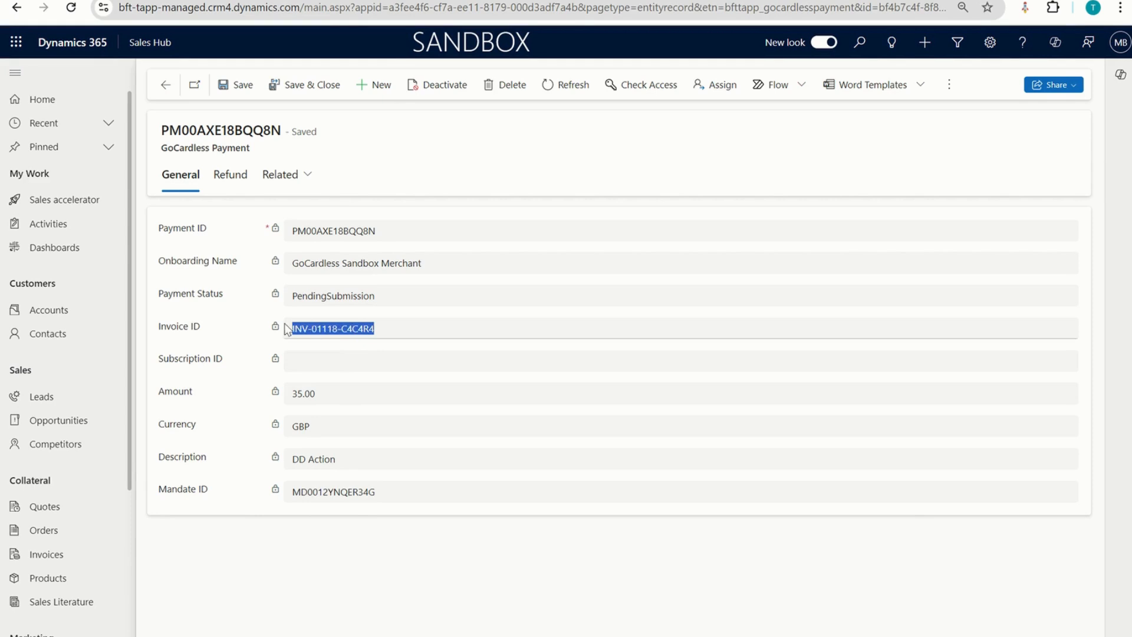
{"action": "left_click", "coordinate": [329, 411]}
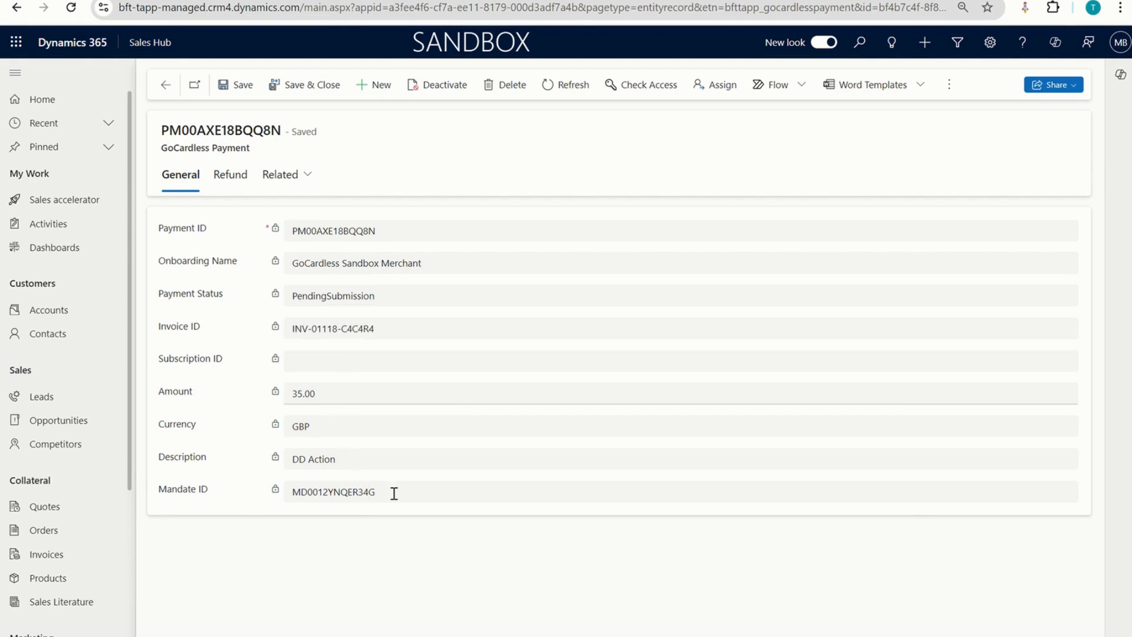
{"action": "left_click_drag", "start_coordinate": [394, 494], "coordinate": [294, 506]}
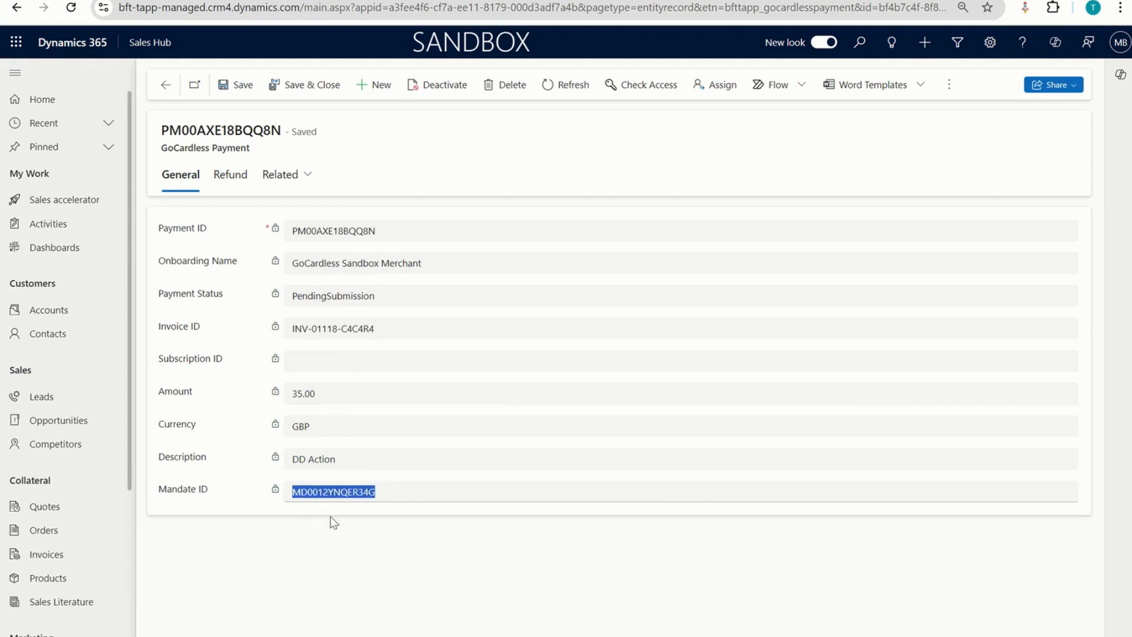
- Return to the Demo Customer 1 invoice and copy the GoCardless Payment ID from its GoCardless section
{"action": "left_click", "coordinate": [166, 84]}
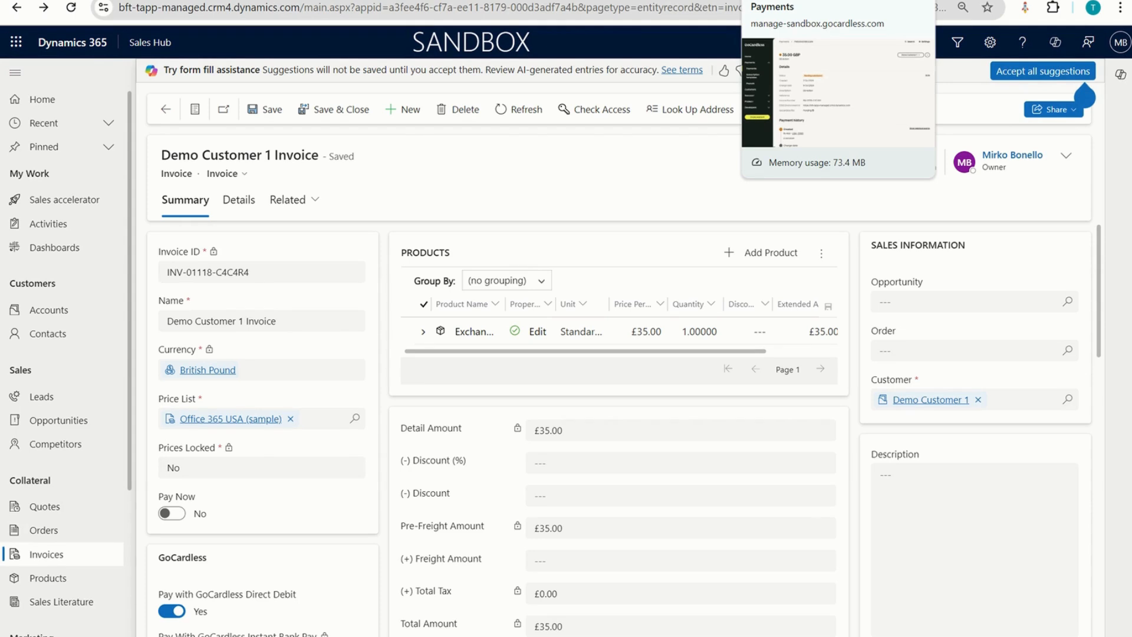
{"action": "scroll", "coordinate": [322, 504], "scroll_direction": "down", "scroll_amount": 3}
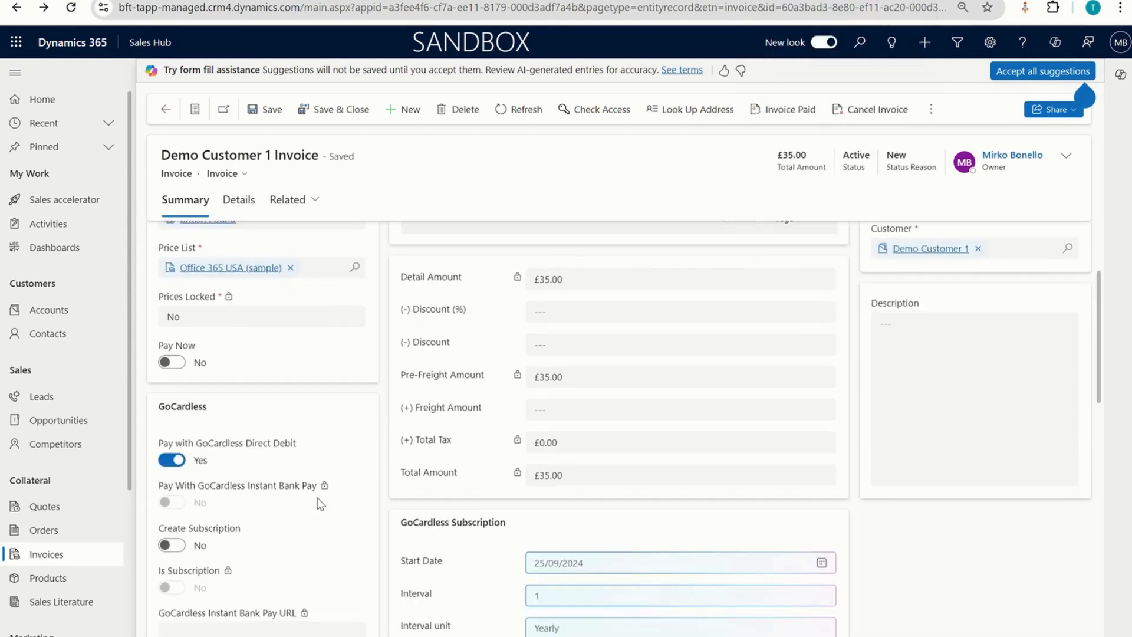
{"action": "scroll", "coordinate": [298, 581], "scroll_direction": "down", "scroll_amount": 1}
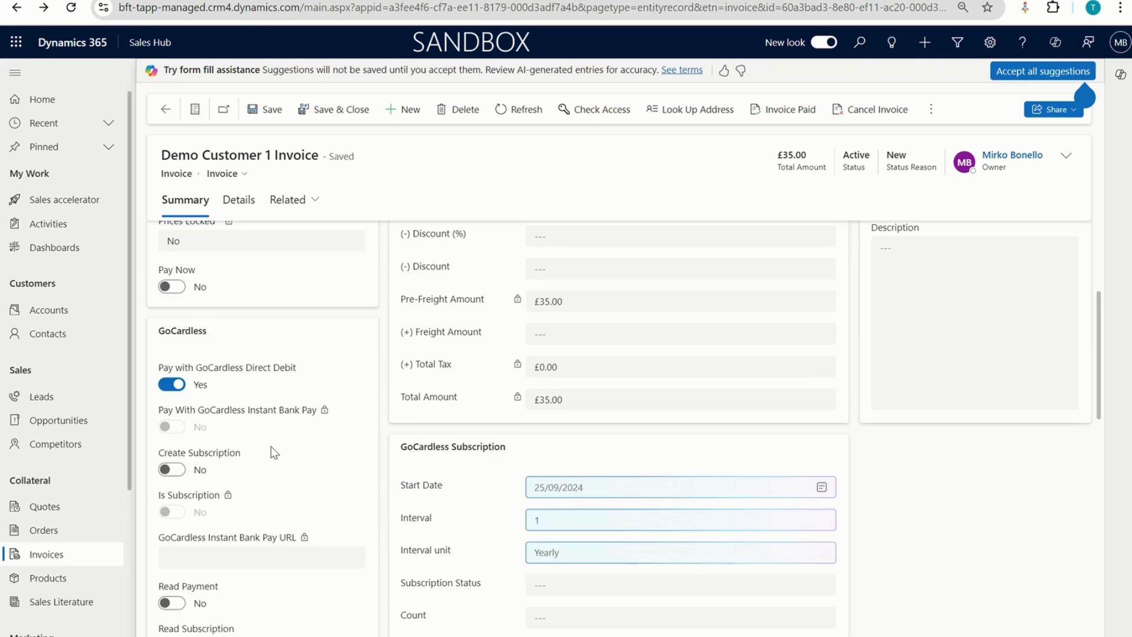
{"action": "scroll", "coordinate": [273, 451], "scroll_direction": "down", "scroll_amount": 2}
{"action": "scroll", "coordinate": [272, 451], "scroll_direction": "down", "scroll_amount": 1}
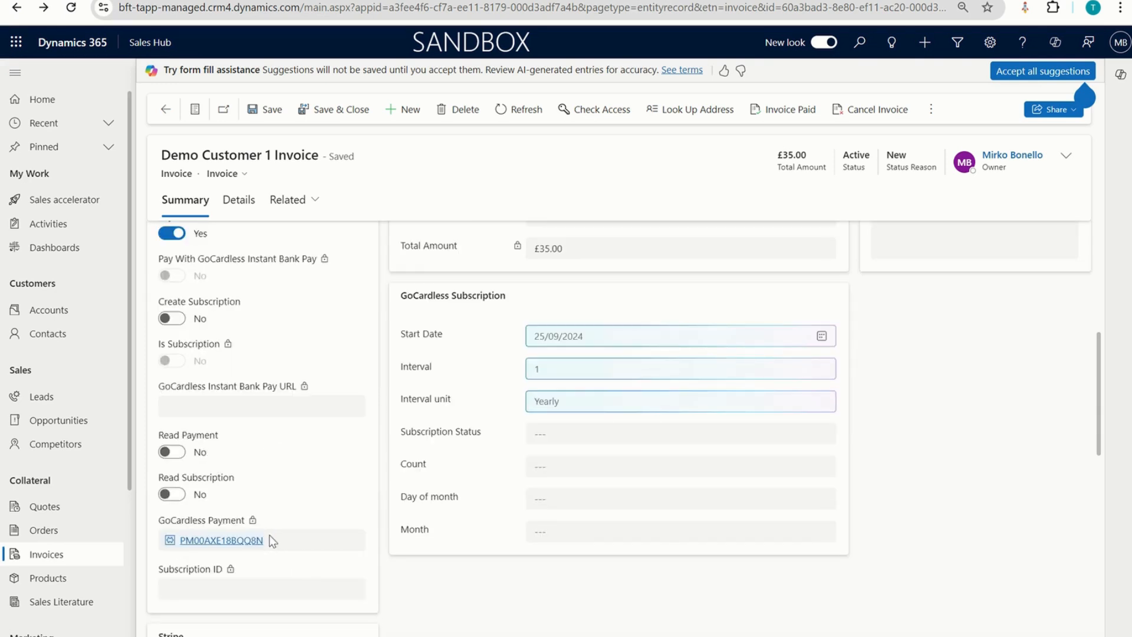
{"action": "left_click_drag", "start_coordinate": [270, 537], "coordinate": [177, 535]}
{"action": "key", "text": "ctrl+c"}
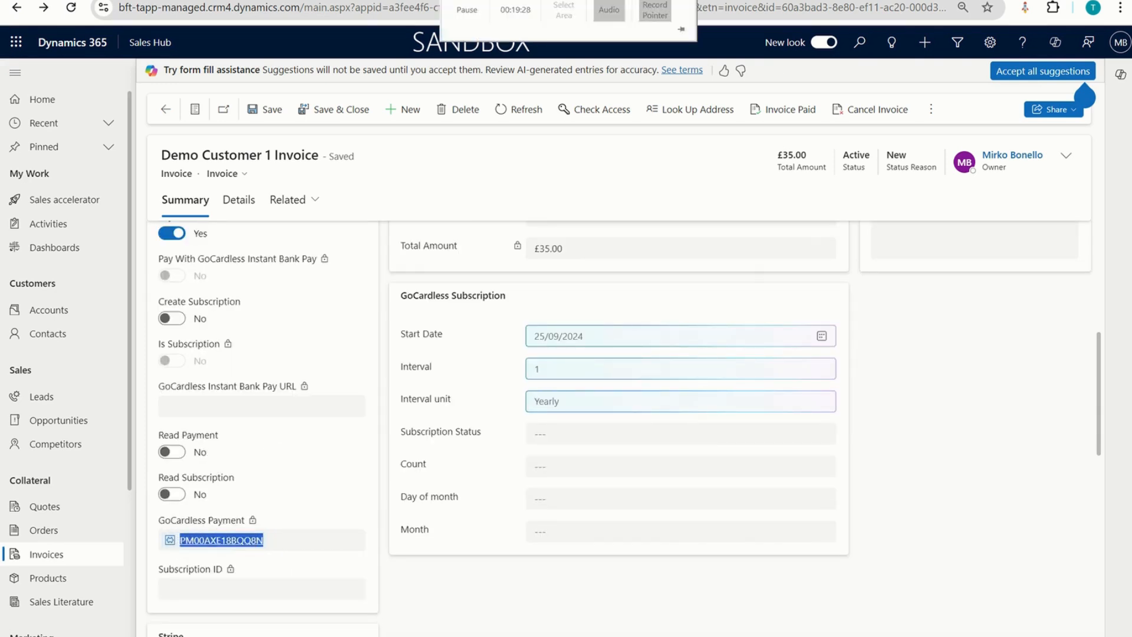
- Switch to the GoCardless sandbox and simulate the Payment paid out scenario for the copied payment ID
{"action": "left_click", "coordinate": [858, 1]}
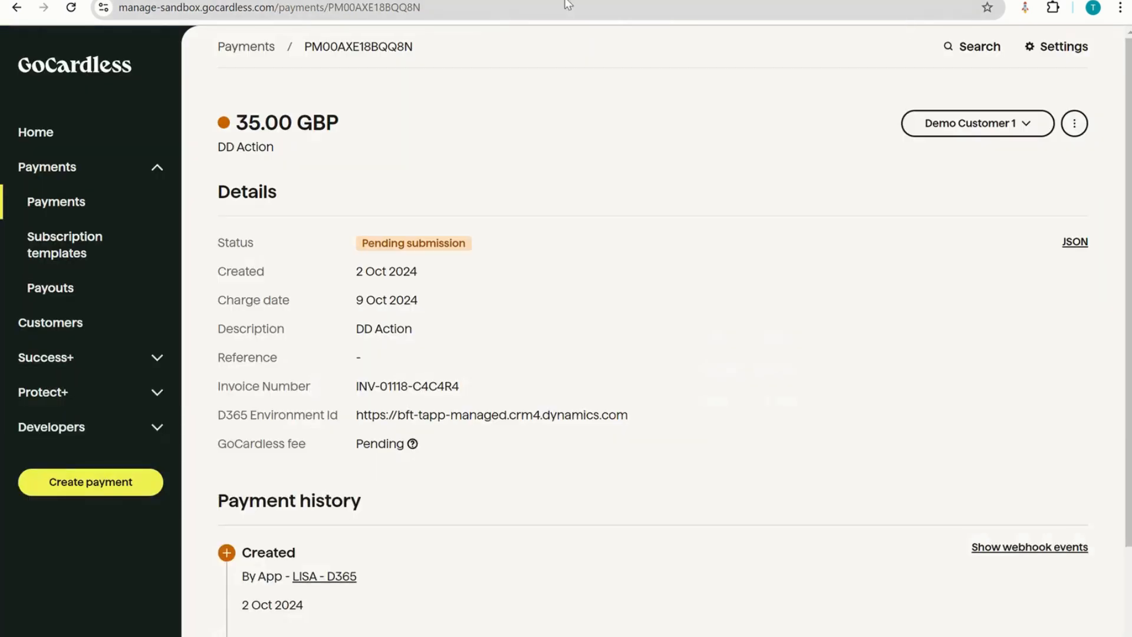
{"action": "left_click", "coordinate": [640, 1]}
{"action": "left_click", "coordinate": [943, 137]}
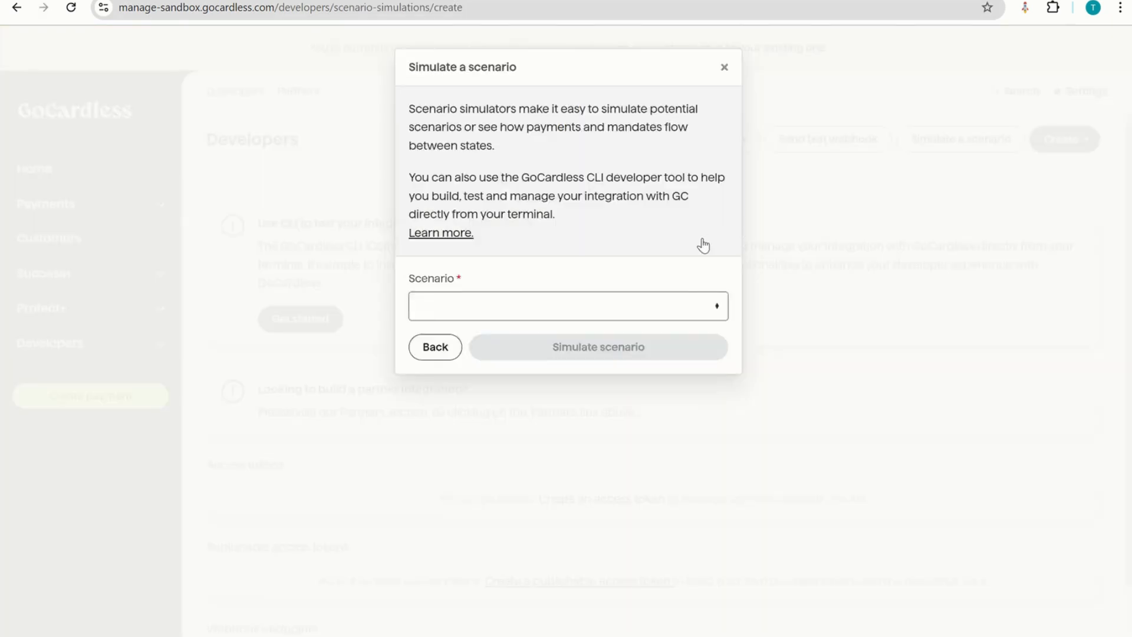
{"action": "left_click", "coordinate": [670, 307]}
{"action": "scroll", "coordinate": [607, 431], "scroll_direction": "down", "scroll_amount": 4}
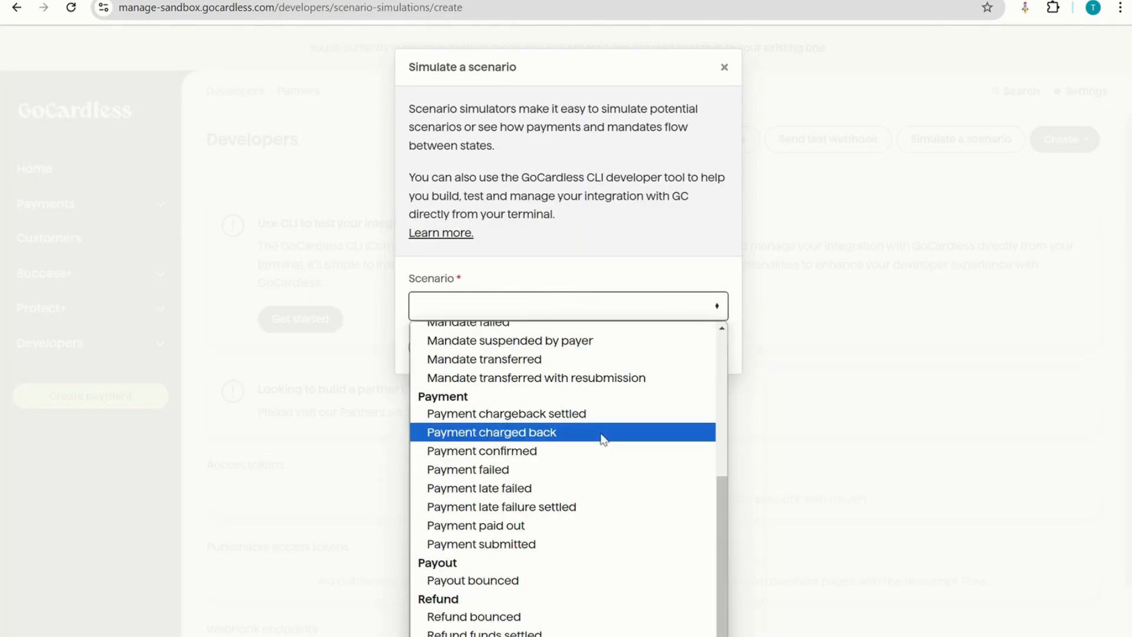
{"action": "left_click", "coordinate": [594, 524]}
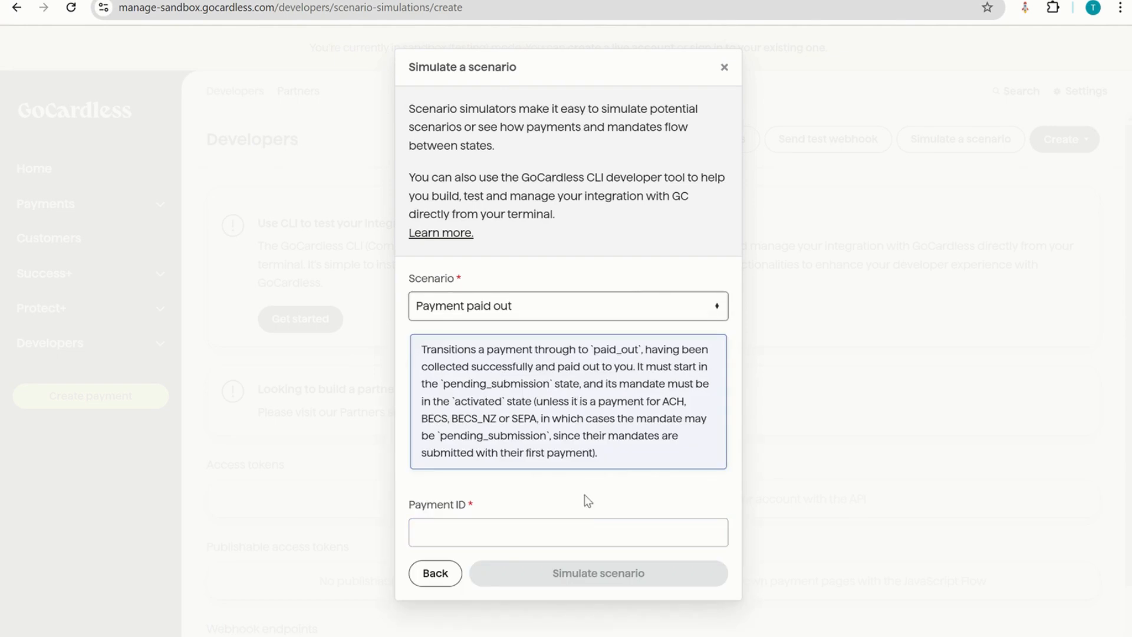
{"action": "left_click", "coordinate": [587, 532]}
{"action": "key", "text": "ctrl+v"}
{"action": "left_click", "coordinate": [643, 574]}
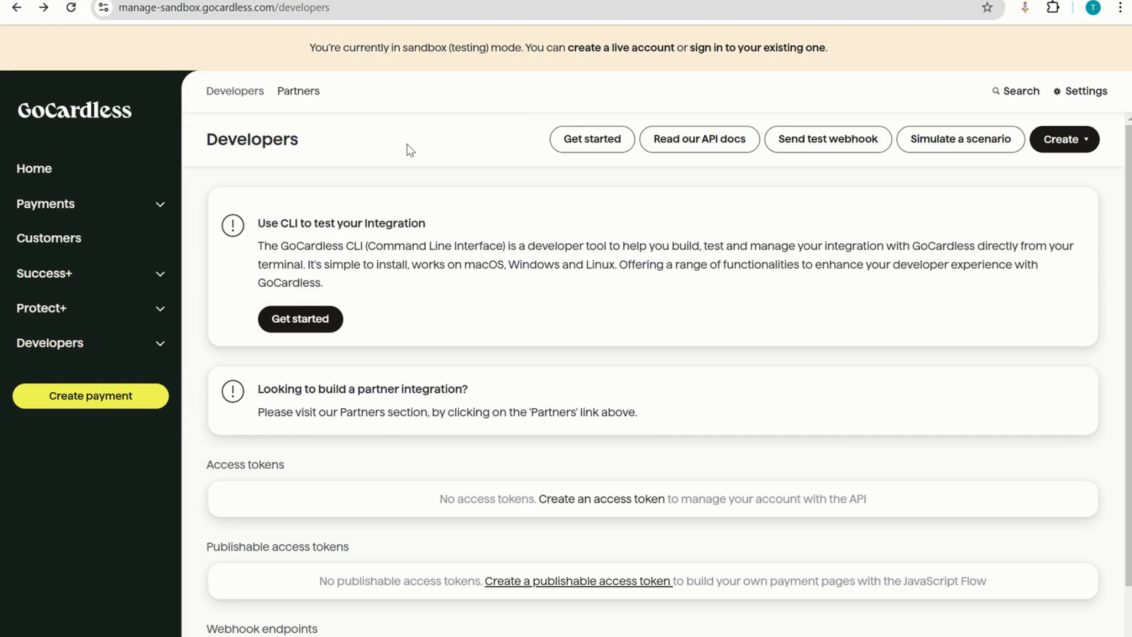
- Compare the payment's status in the Bluefort TAPP payments list with the refreshed payment page in the GoCardless sandbox
{"action": "left_click", "coordinate": [468, 1]}
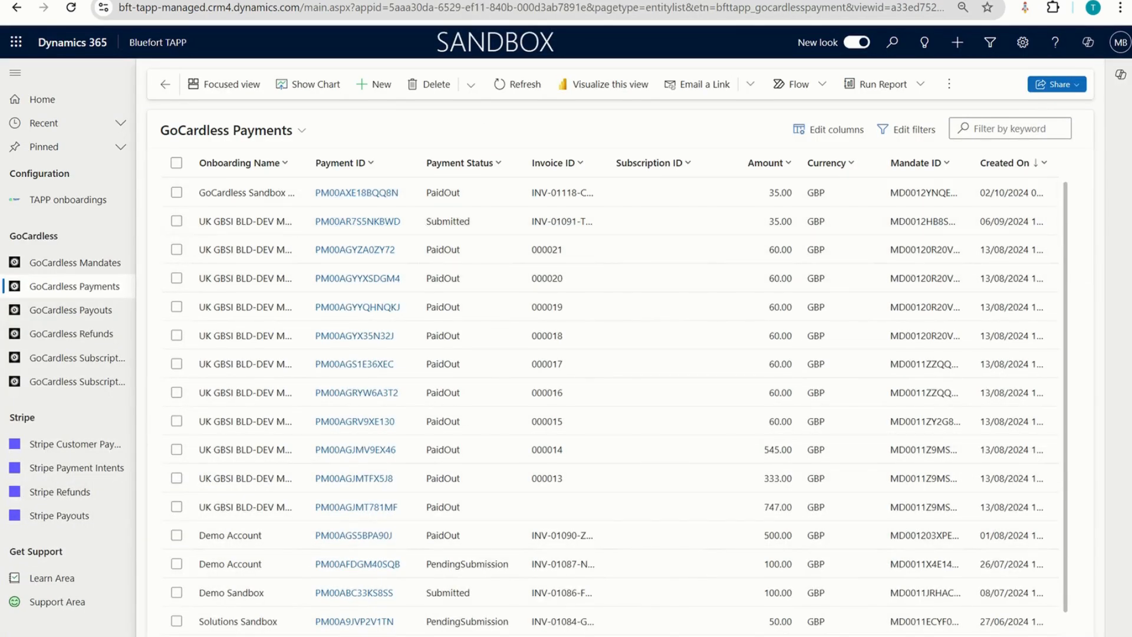
{"action": "left_click", "coordinate": [531, 1]}
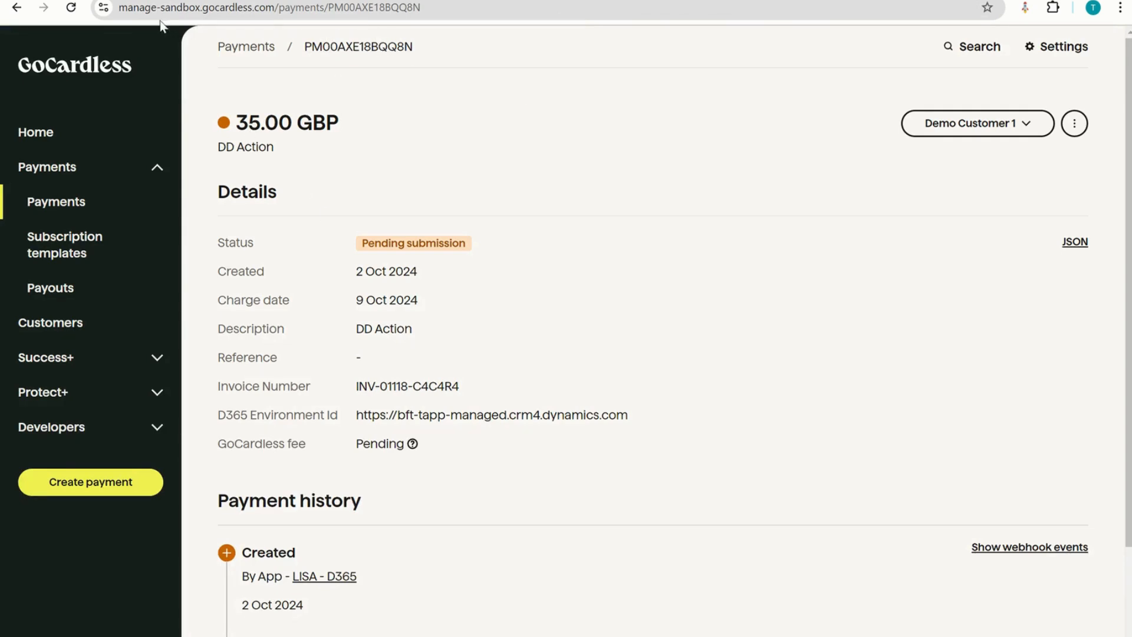
{"action": "left_click", "coordinate": [71, 8]}
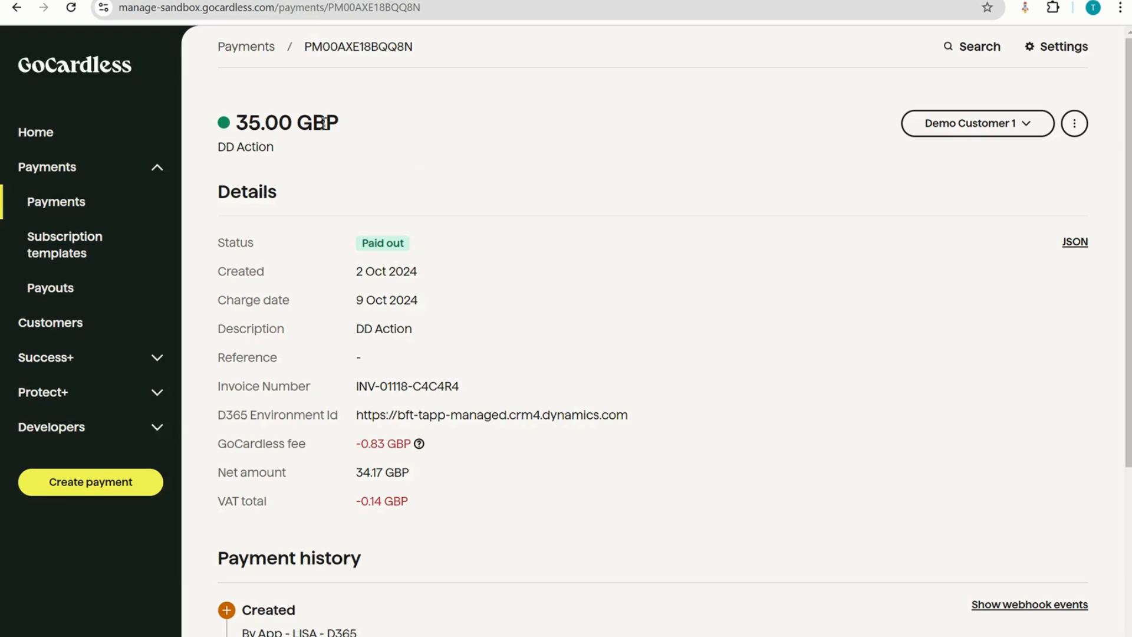
{"action": "mouse_move", "coordinate": [374, 243]}
{"action": "left_click", "coordinate": [200, 1]}
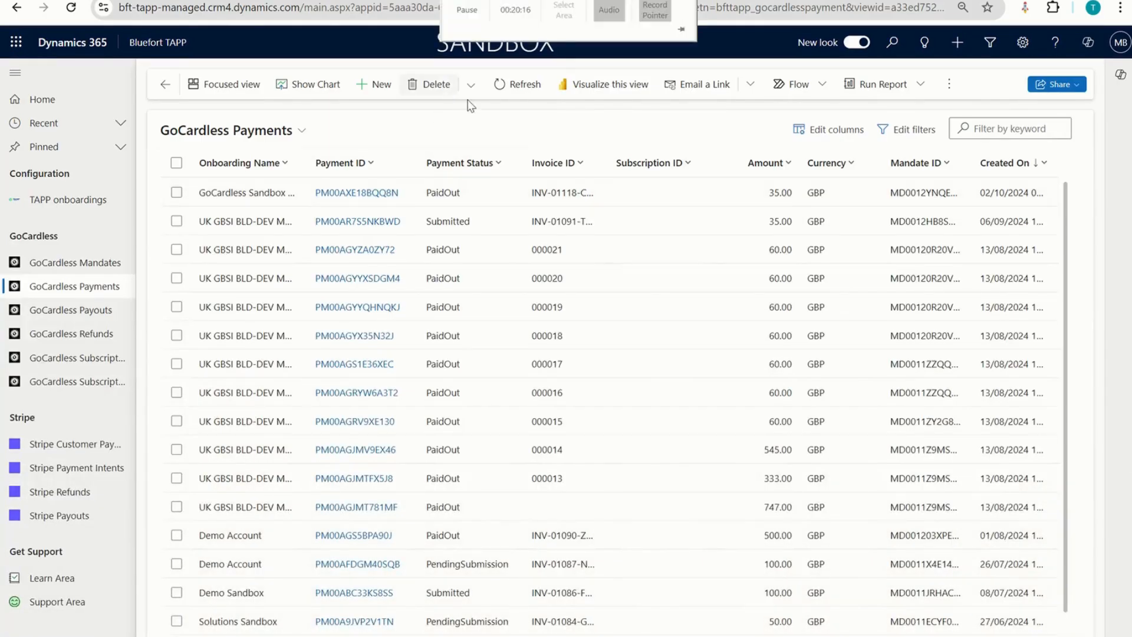
- Refresh the Demo Customer 1 invoice in Sales Hub to check its status, and view the GoCardless Payouts list in Bluefort TAPP
{"action": "left_click", "coordinate": [401, 2]}
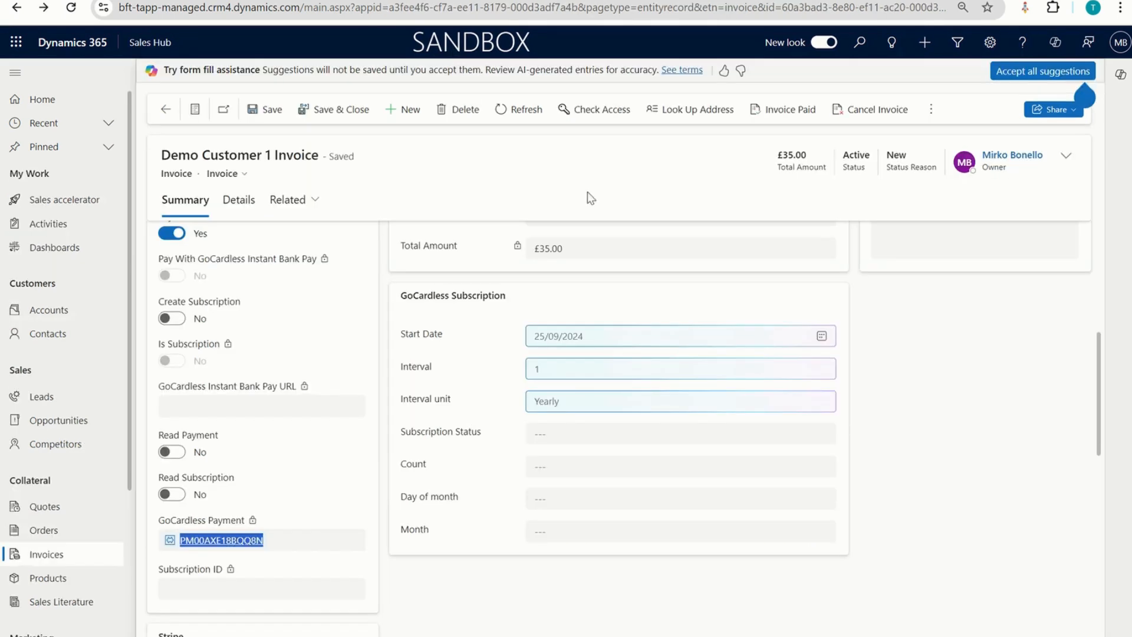
{"action": "left_click", "coordinate": [530, 110]}
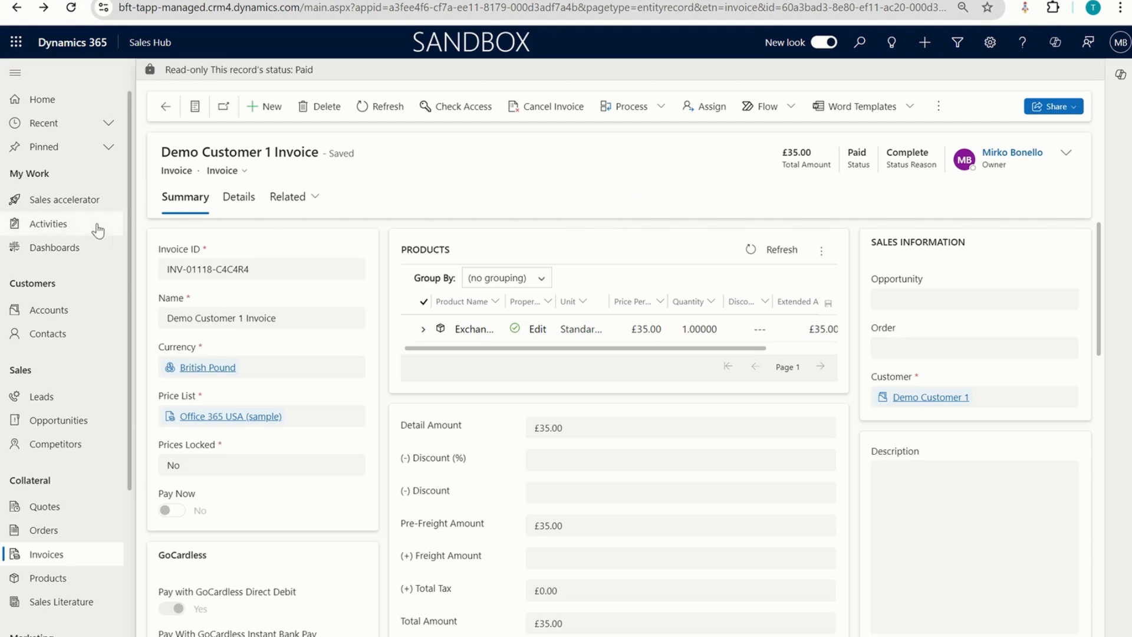
{"action": "left_click", "coordinate": [148, 1]}
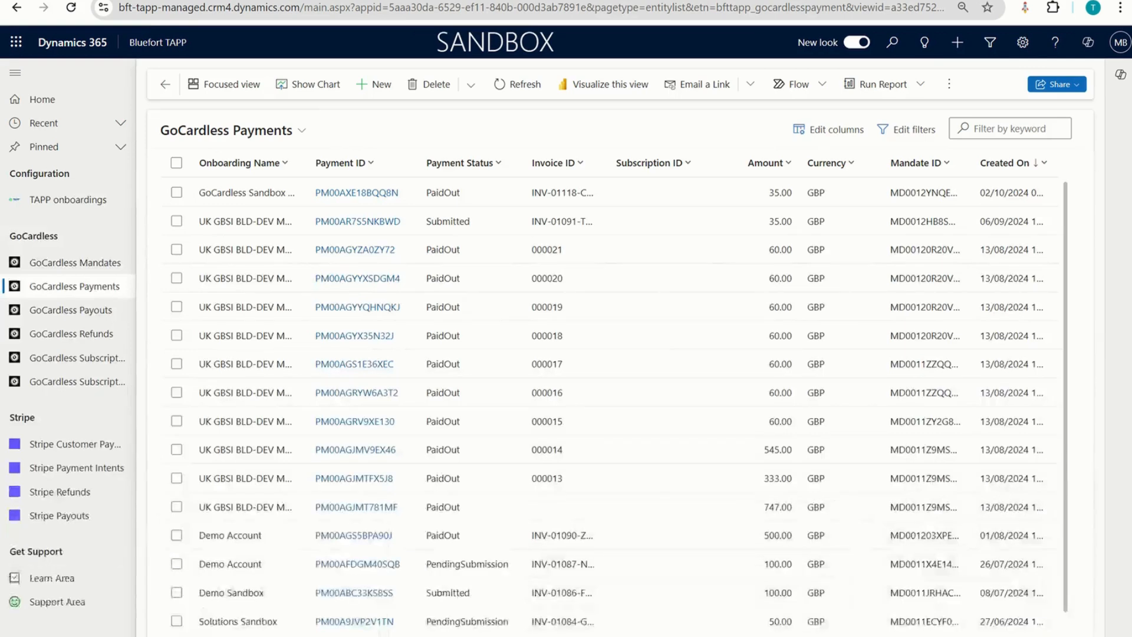
{"action": "left_click", "coordinate": [85, 309]}
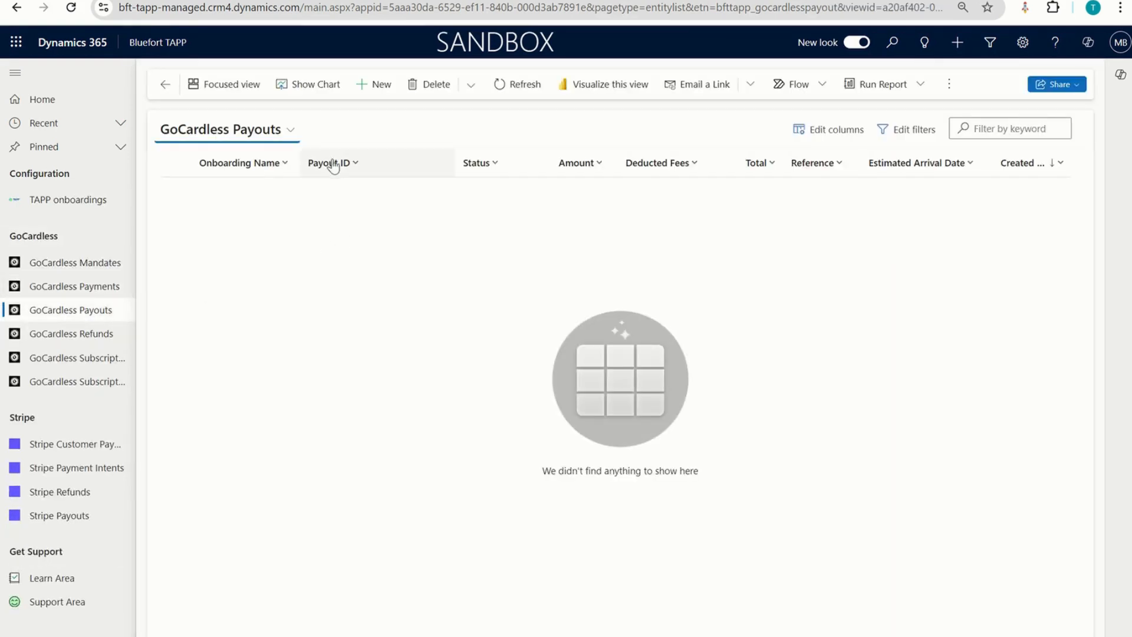
- In the GoCardless Sandbox Merchant onboarding's GoCardless settings, set GCL Sync Payouts Days to 1, enable Sync Payouts and save
{"action": "left_click", "coordinate": [52, 201]}
{"action": "left_click", "coordinate": [268, 193]}
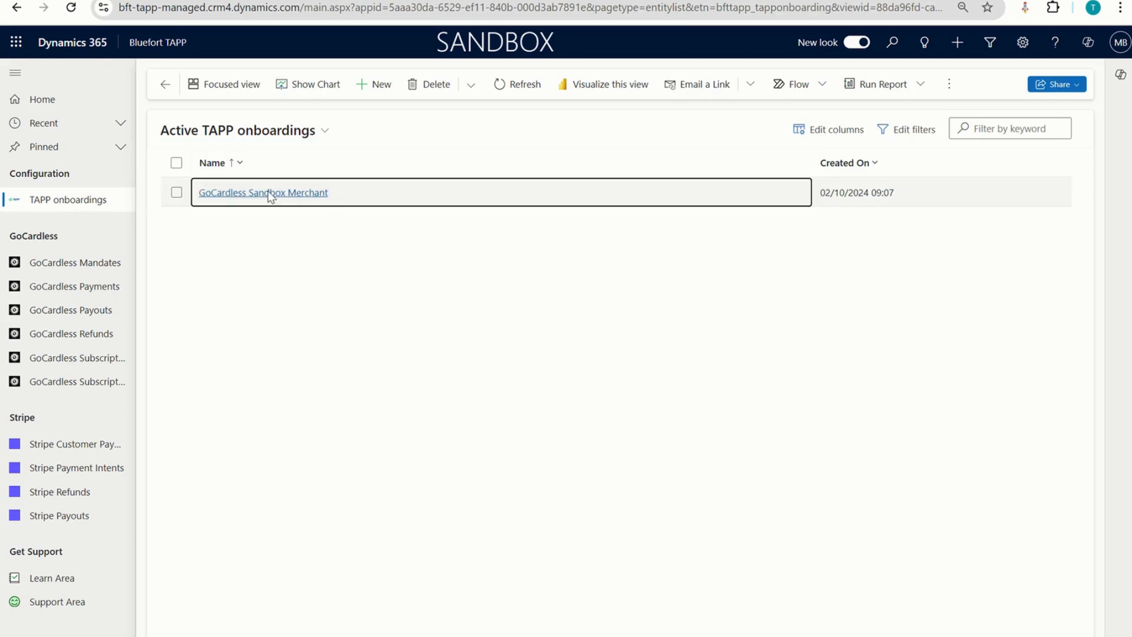
{"action": "left_click", "coordinate": [242, 177]}
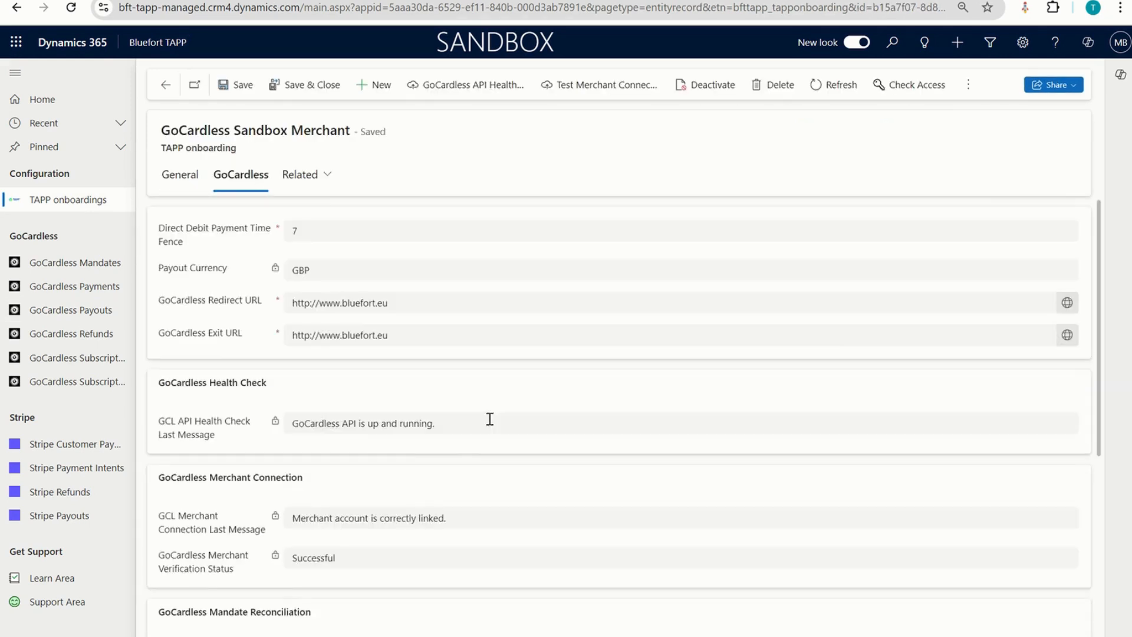
{"action": "scroll", "coordinate": [490, 418], "scroll_direction": "down", "scroll_amount": 7}
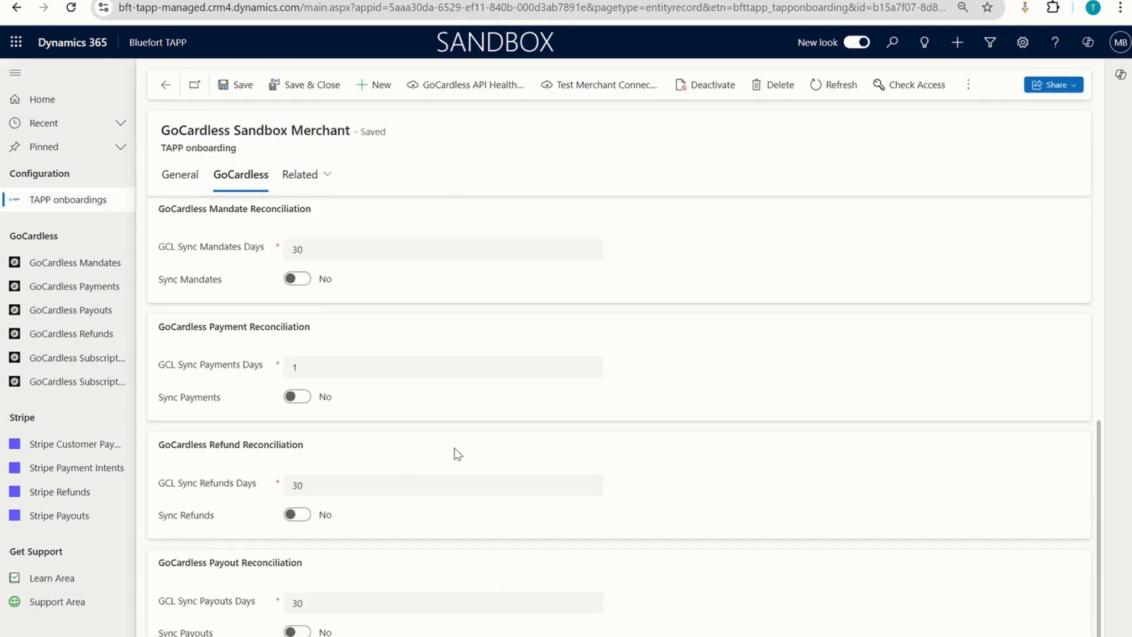
{"action": "left_click", "coordinate": [326, 601]}
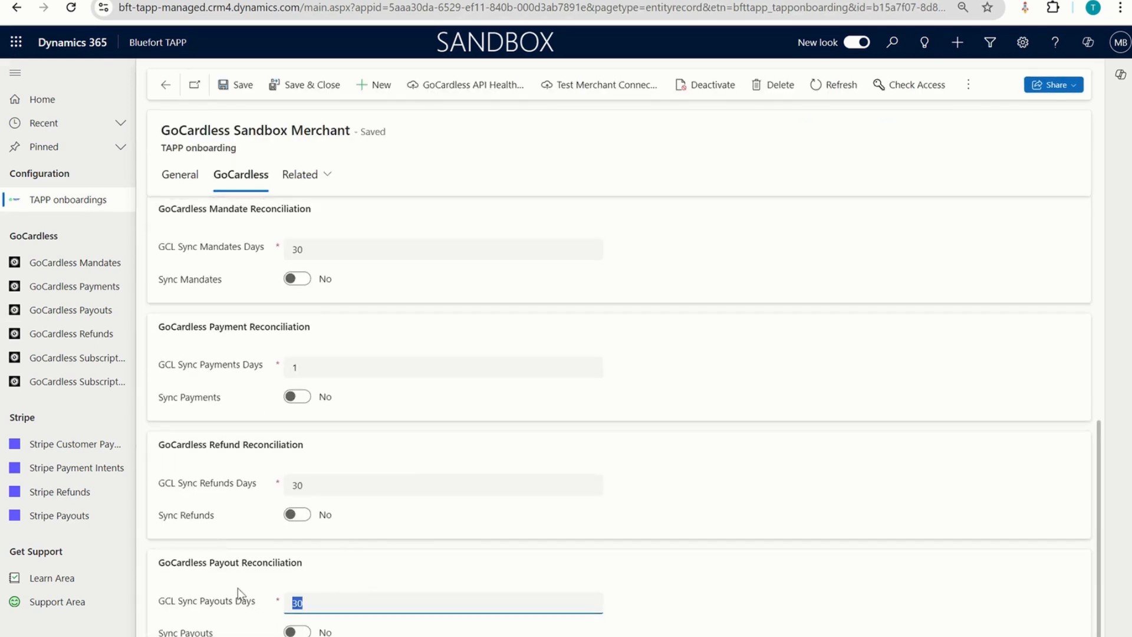
{"action": "type", "text": "1"}
{"action": "left_click", "coordinate": [317, 632]}
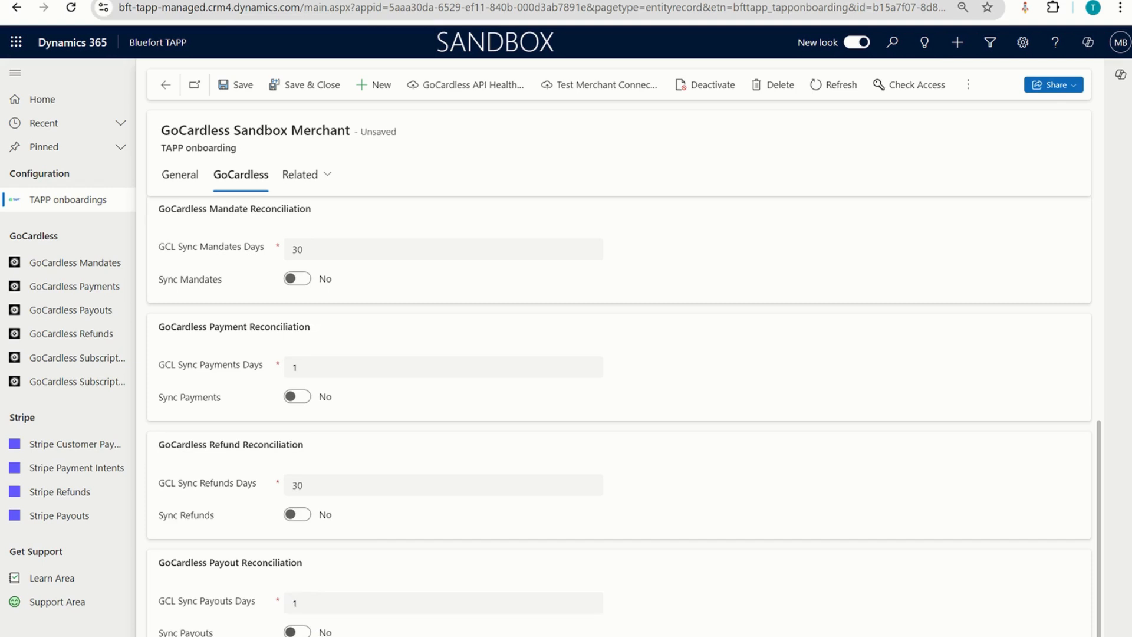
{"action": "left_click", "coordinate": [243, 85]}
- Open the synced payout from the GoCardless Payouts list, review its details and payout items, and go to GoCardless Mandates
{"action": "left_click", "coordinate": [82, 312]}
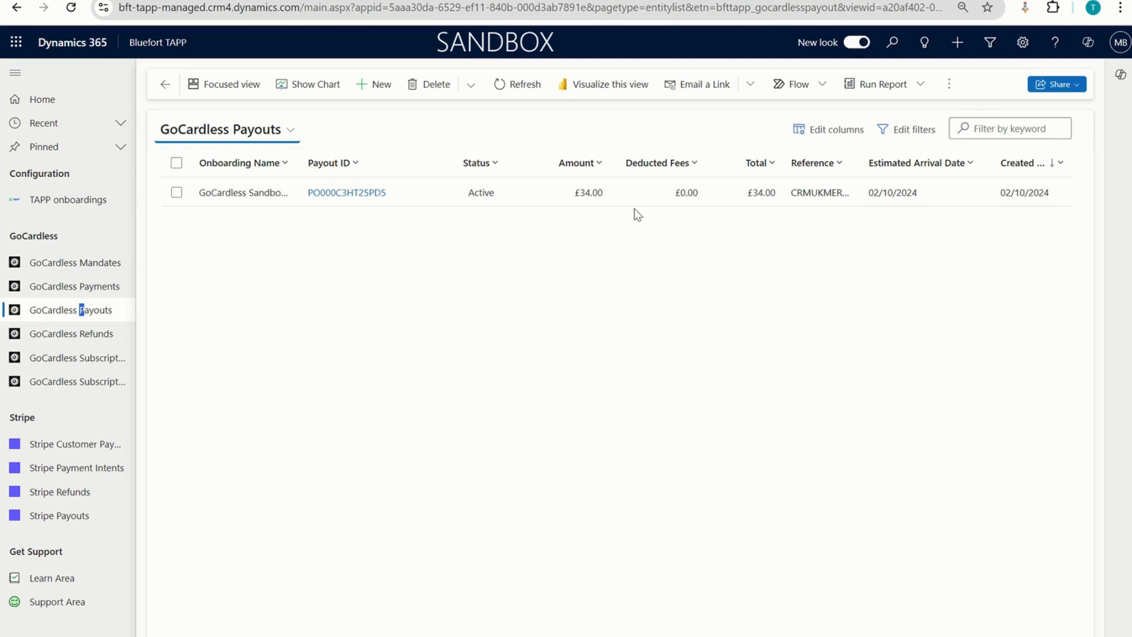
{"action": "double_click", "coordinate": [932, 197]}
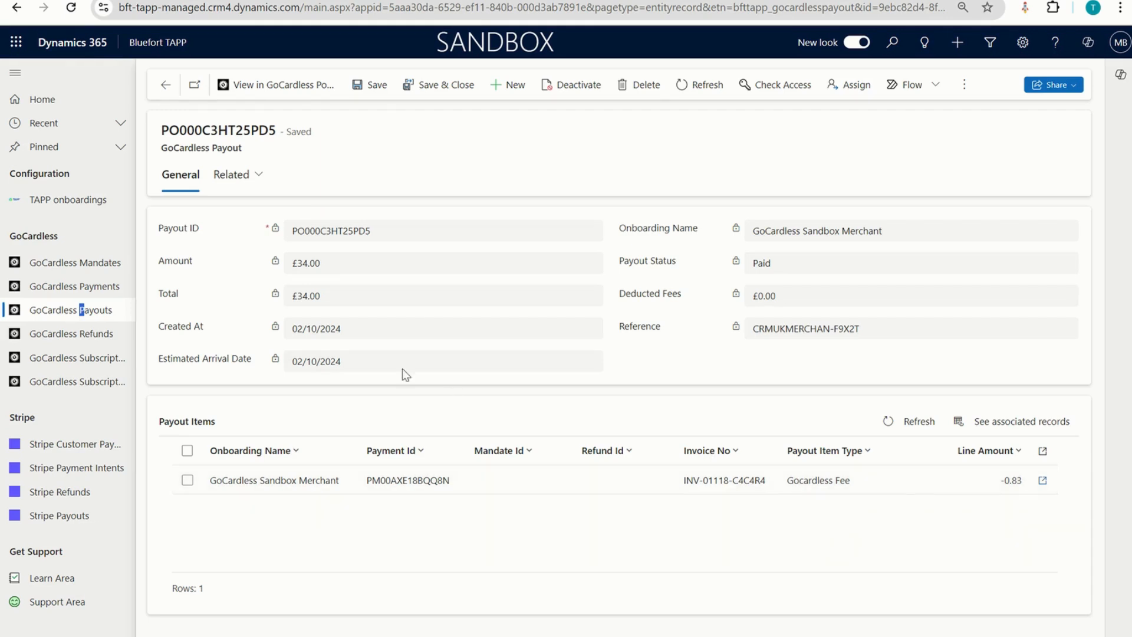
{"action": "left_click", "coordinate": [76, 267]}
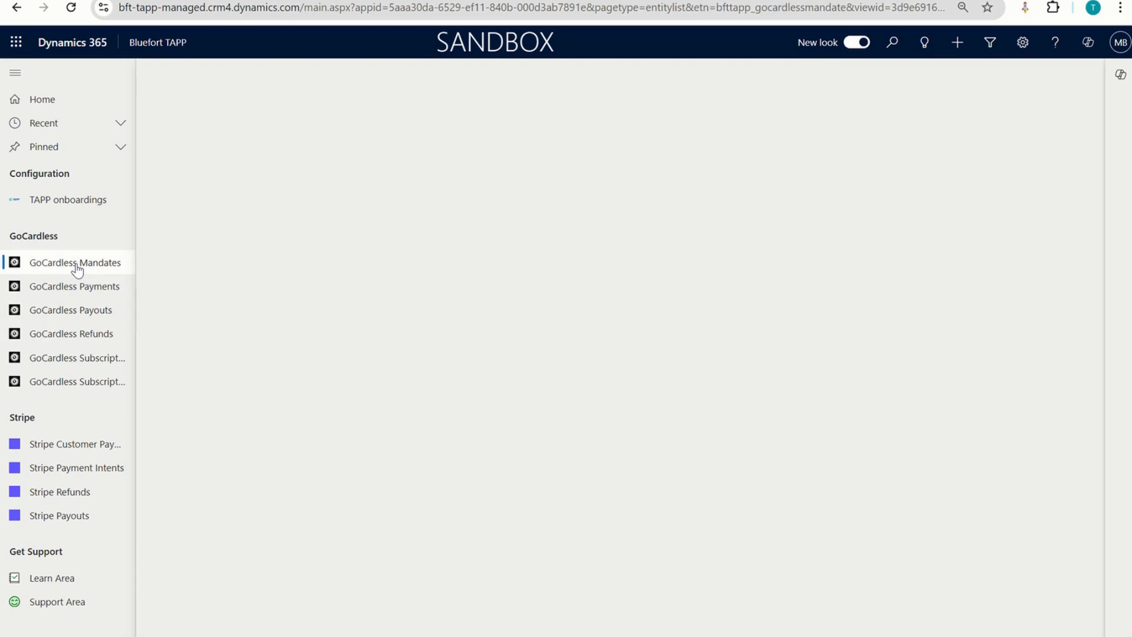